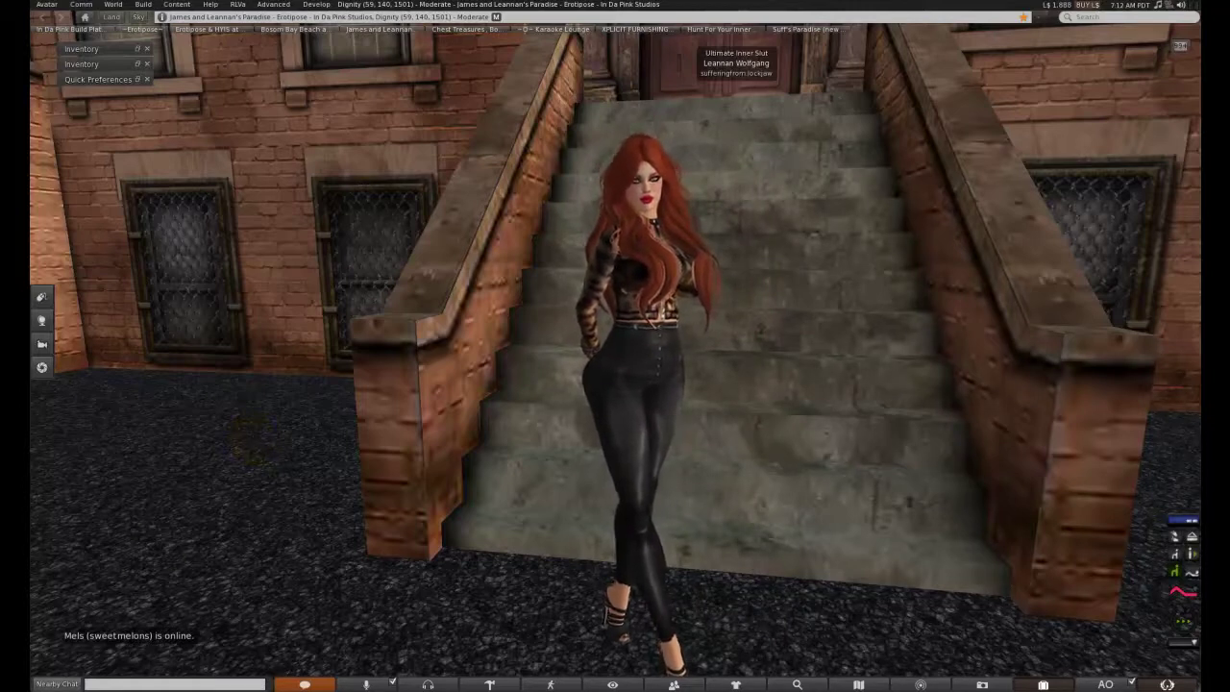
- Switch from Second Life to Firefox and show the huntforyourinnerslut.com blog home page
{"action": "left_click", "coordinate": [163, 684]}
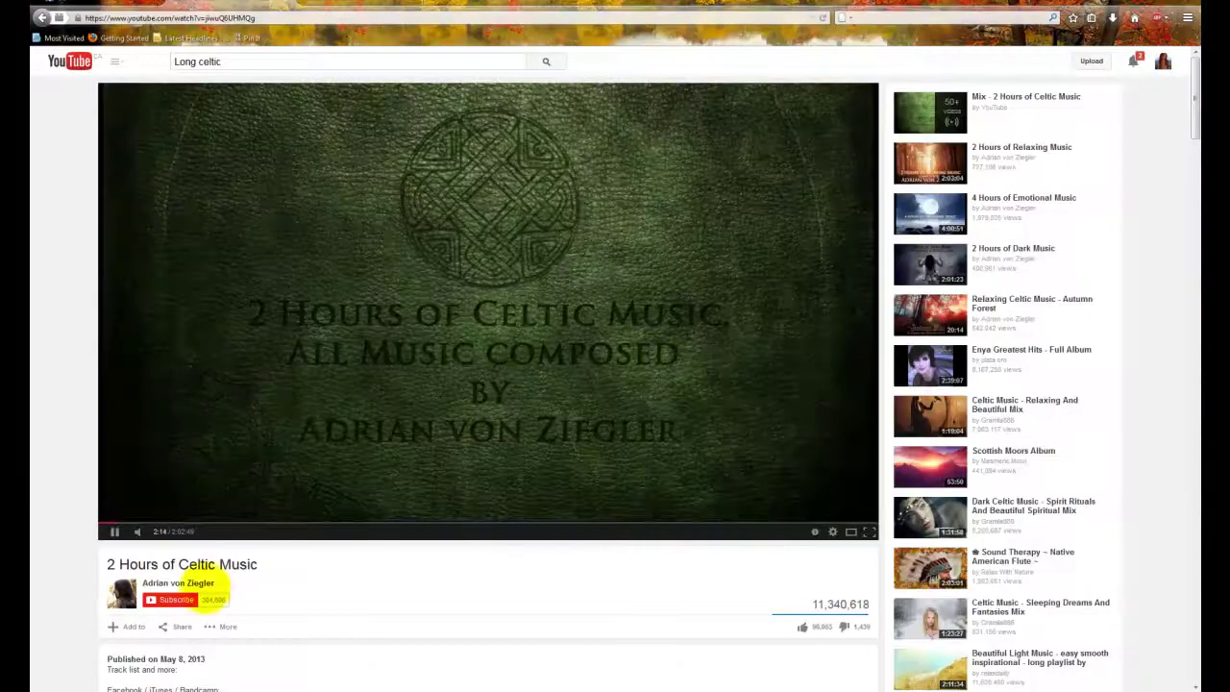
{"action": "key", "text": "ctrl+Tab"}
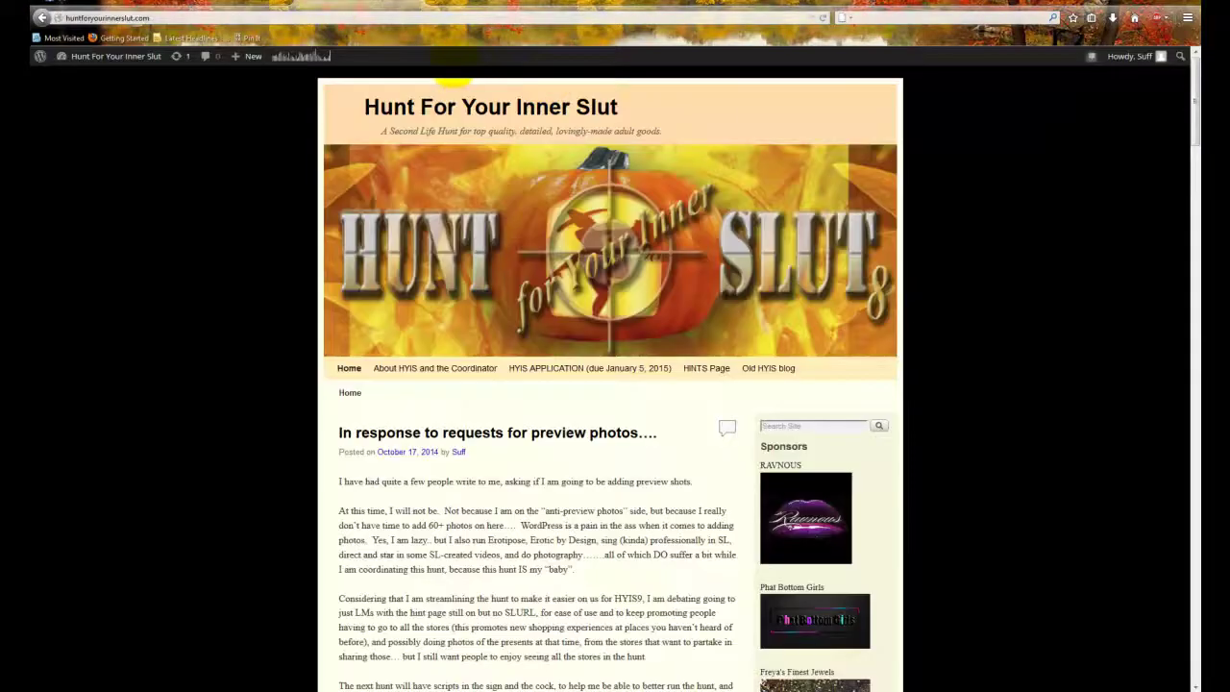
{"action": "left_click", "coordinate": [176, 17]}
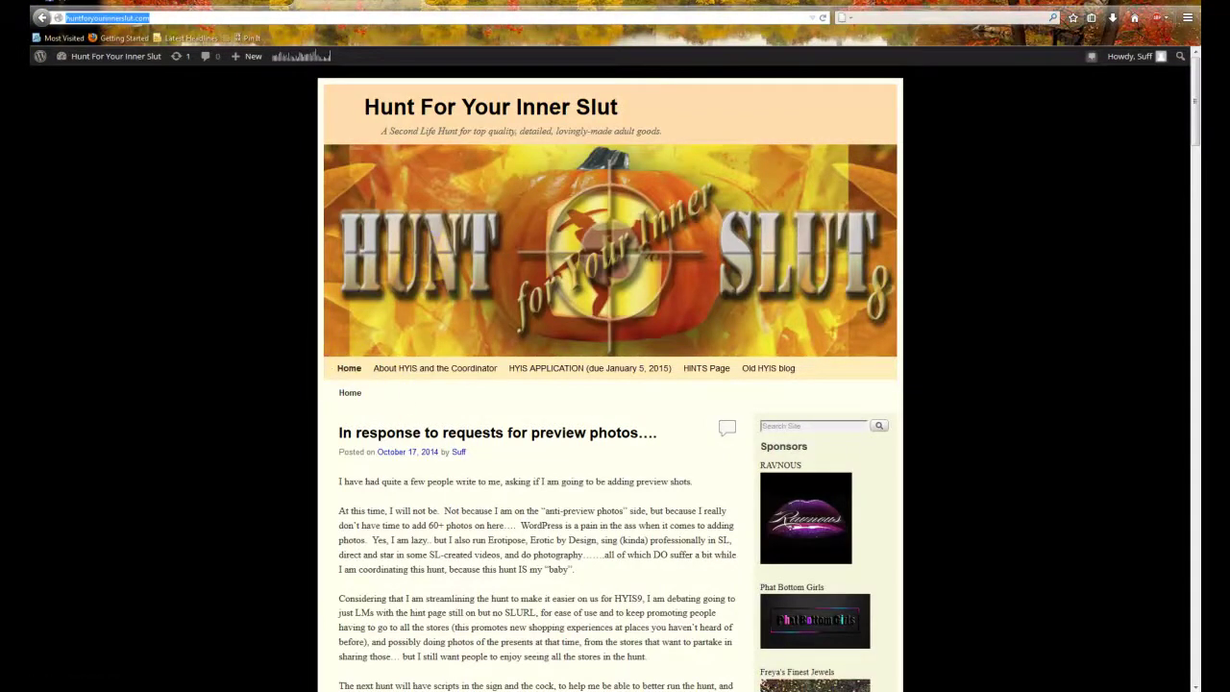
{"action": "scroll", "coordinate": [610, 384], "scroll_direction": "down", "scroll_amount": 6}
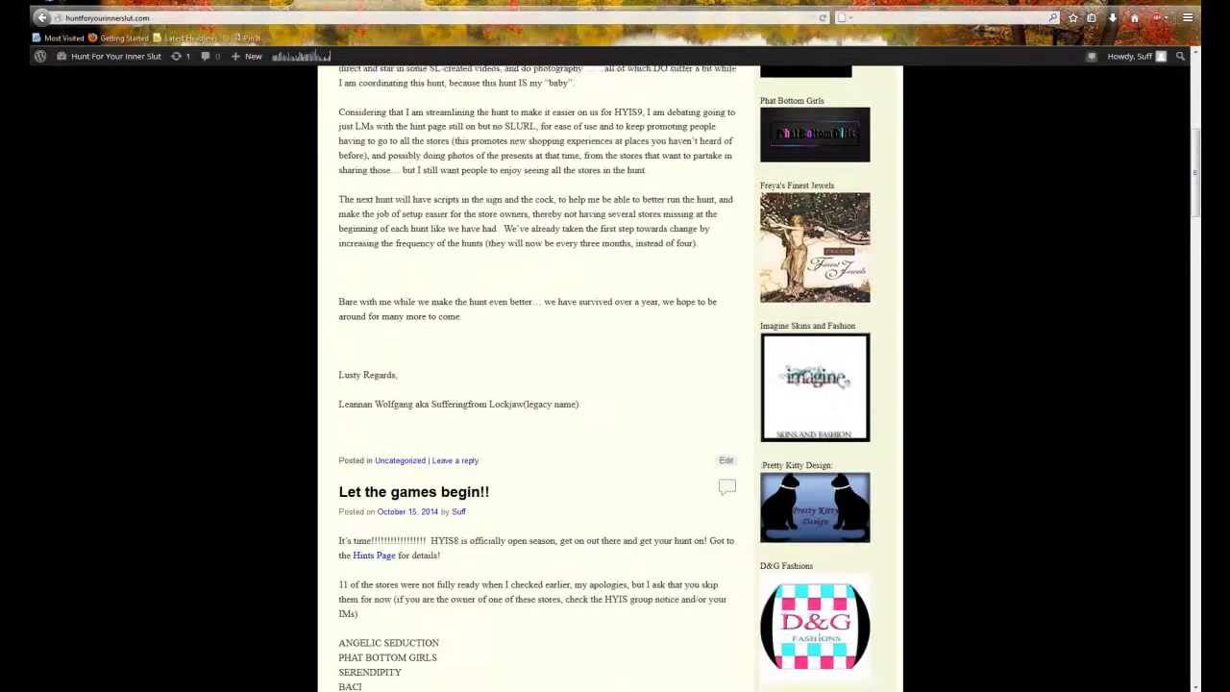
{"action": "scroll", "coordinate": [610, 384], "scroll_direction": "up", "scroll_amount": 5}
{"action": "scroll", "coordinate": [610, 384], "scroll_direction": "up", "scroll_amount": 2}
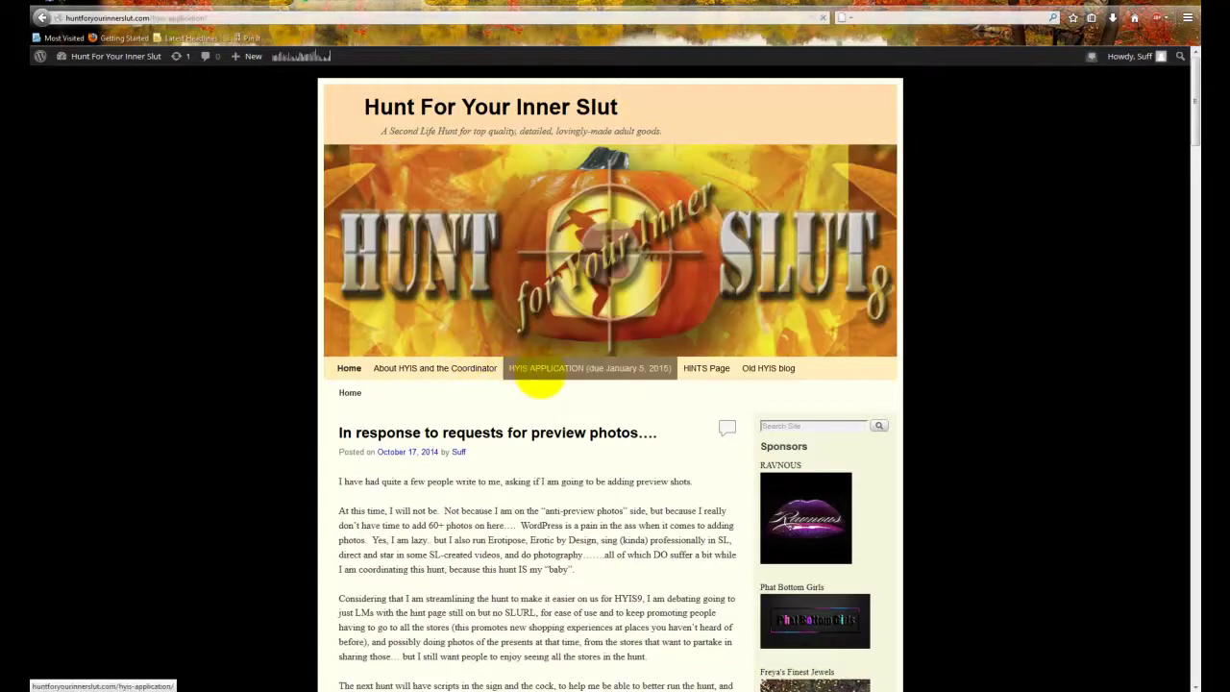
- Open 'HYIS APPLICATION (due January 5, 2015)' and scroll through the HYIS9 store rules
{"action": "left_click", "coordinate": [541, 375]}
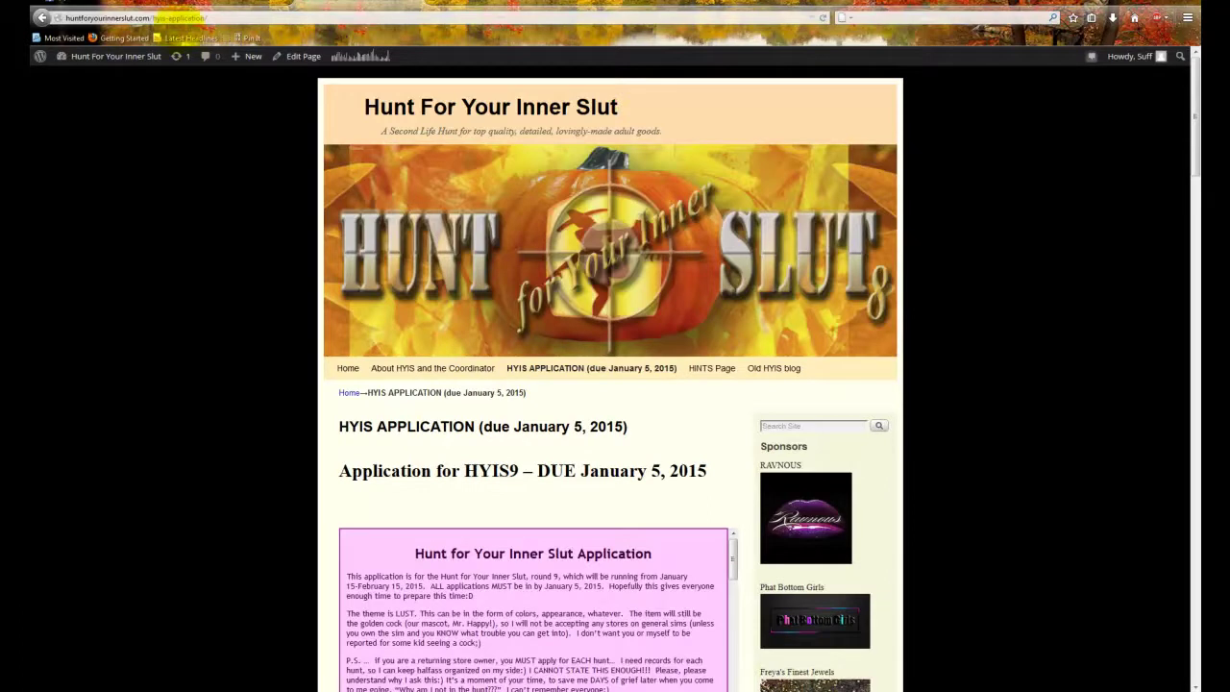
{"action": "scroll", "coordinate": [367, 394], "scroll_direction": "down", "scroll_amount": 4}
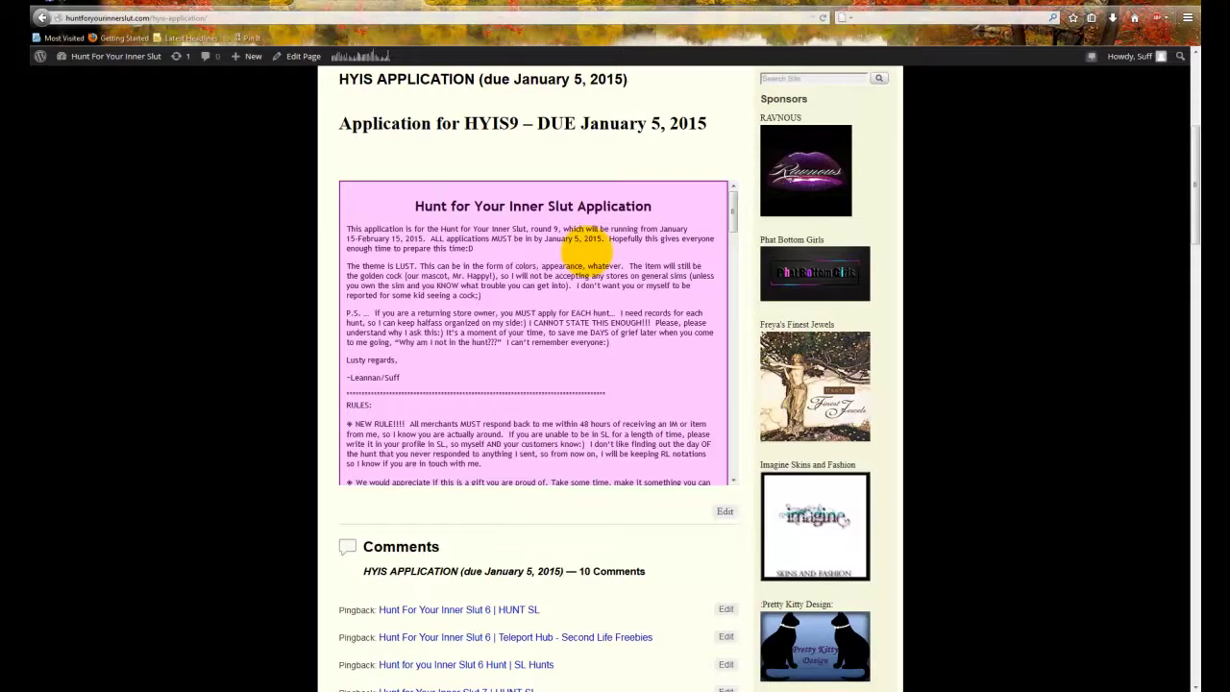
{"action": "scroll", "coordinate": [583, 240], "scroll_direction": "down", "scroll_amount": 2}
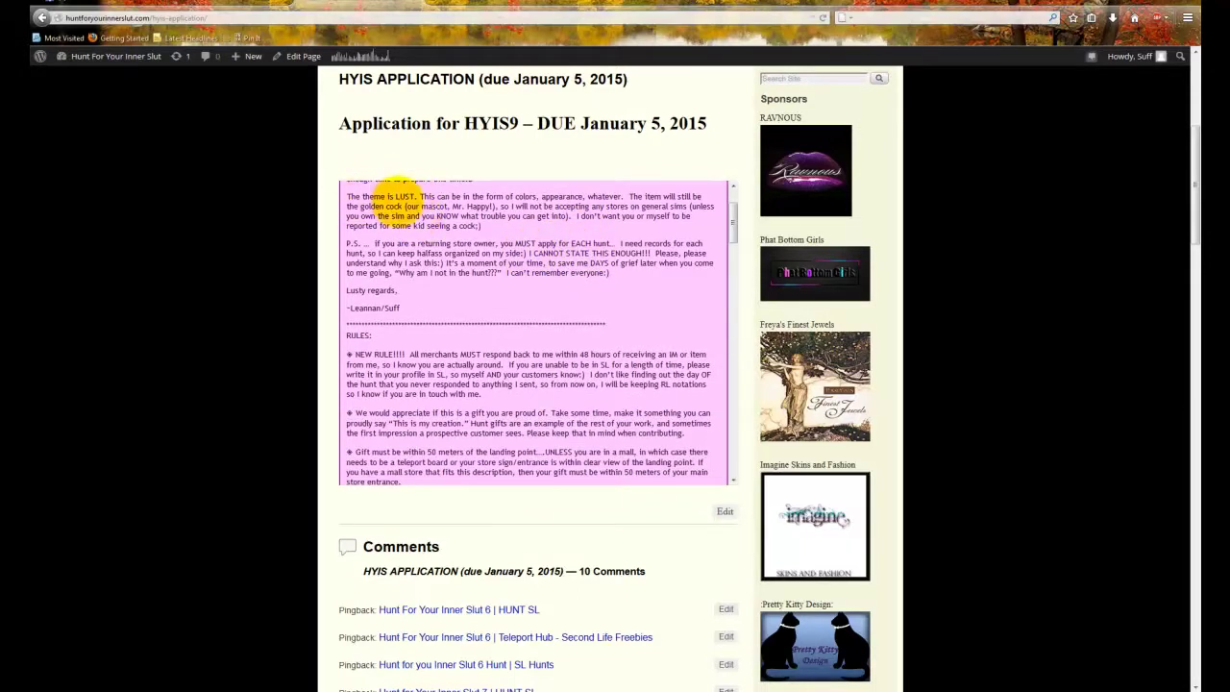
{"action": "scroll", "coordinate": [549, 240], "scroll_direction": "down", "scroll_amount": 2}
{"action": "scroll", "coordinate": [548, 236], "scroll_direction": "up", "scroll_amount": 4}
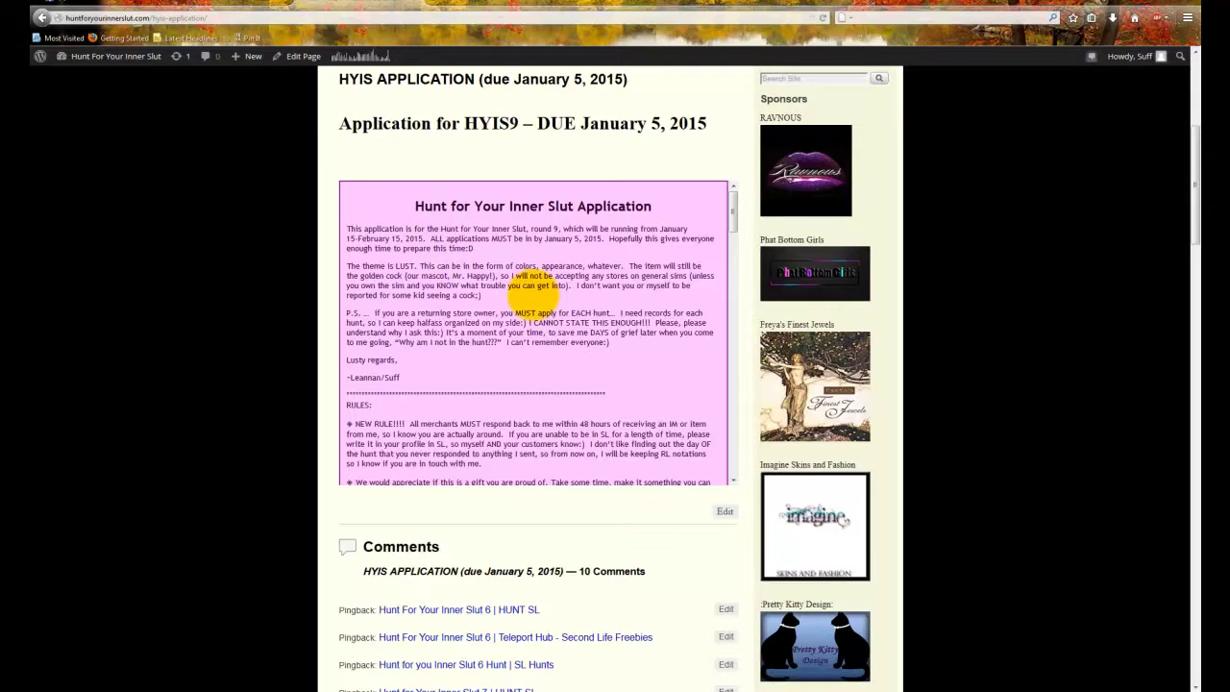
{"action": "scroll", "coordinate": [533, 289], "scroll_direction": "down", "scroll_amount": 1}
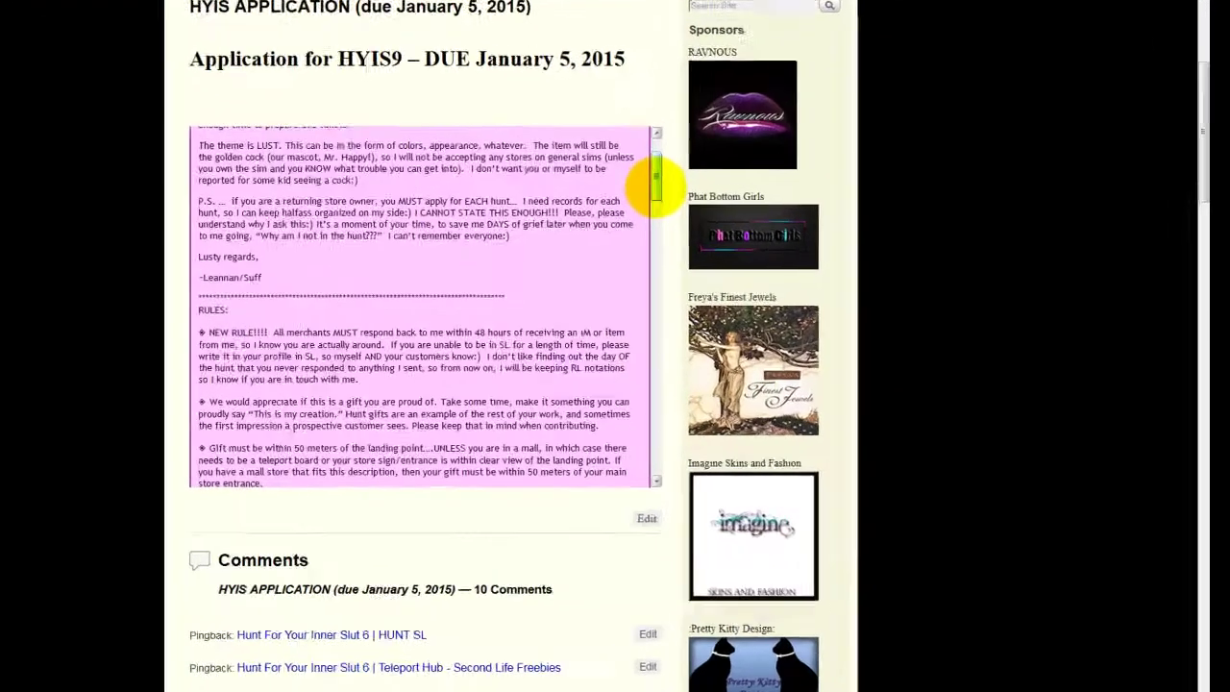
{"action": "left_click_drag", "start_coordinate": [656, 181], "coordinate": [654, 192]}
{"action": "left_click_drag", "start_coordinate": [491, 109], "coordinate": [493, 133]}
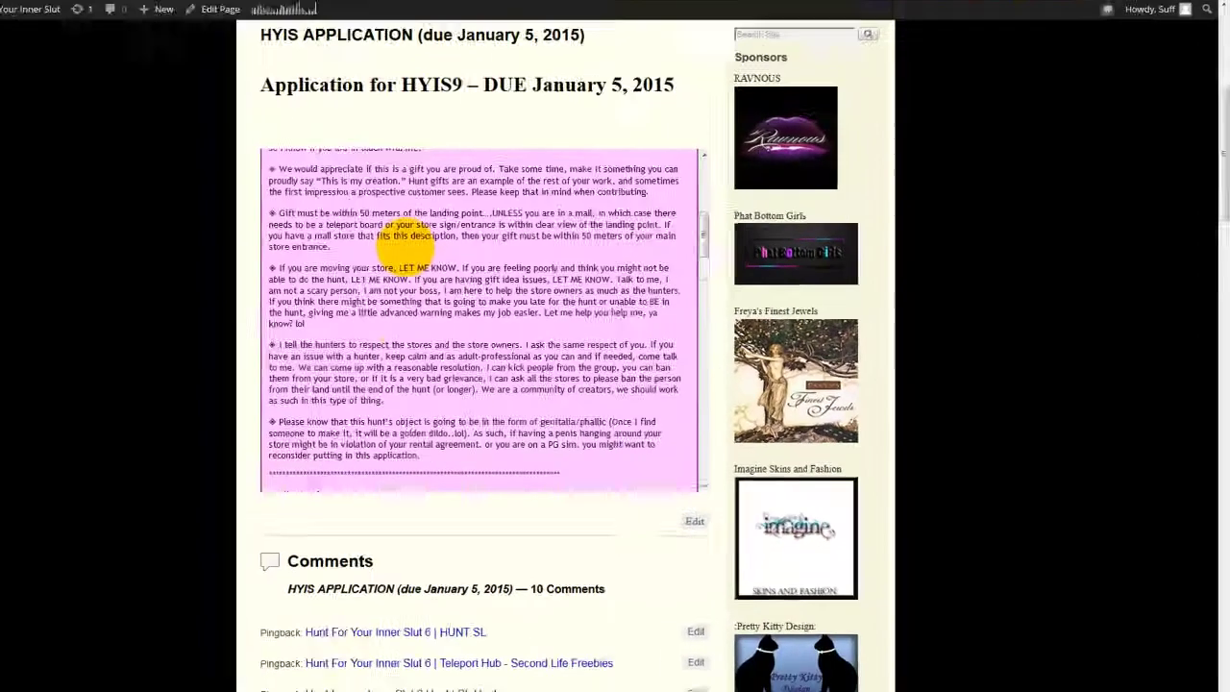
- Scroll the embedded form to the five instructions and the returning store owner question
{"action": "scroll", "coordinate": [408, 243], "scroll_direction": "down", "scroll_amount": 3}
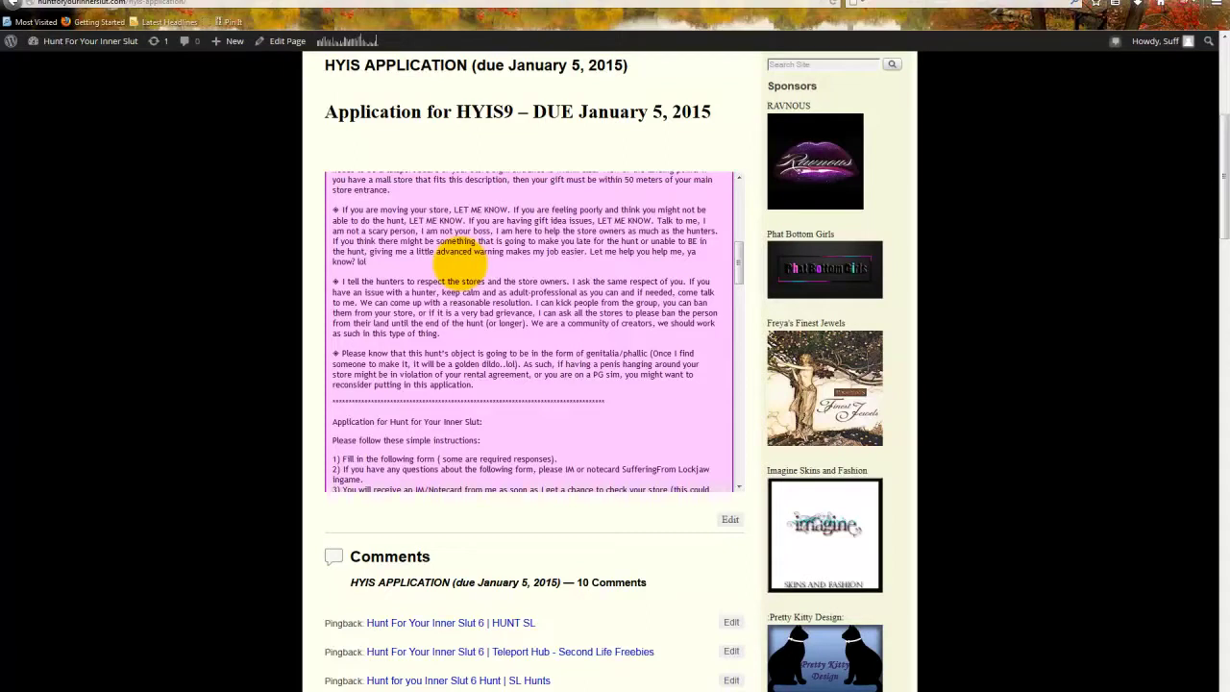
{"action": "scroll", "coordinate": [447, 283], "scroll_direction": "down", "scroll_amount": 2}
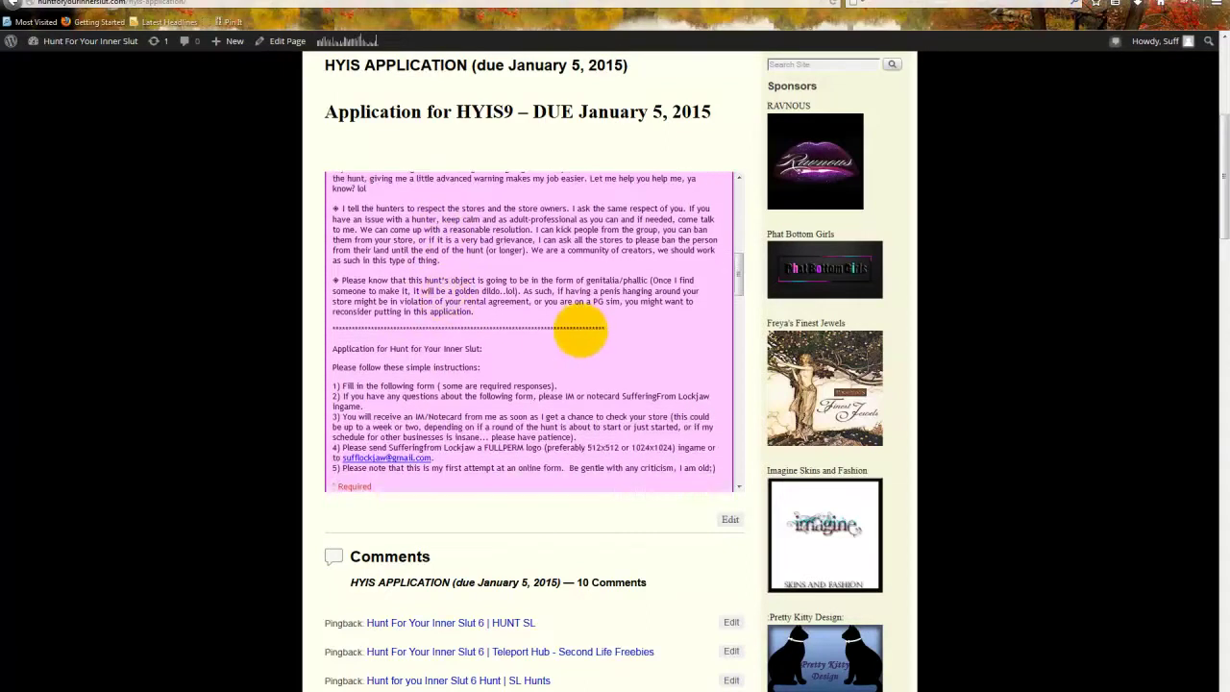
{"action": "scroll", "coordinate": [577, 327], "scroll_direction": "down", "scroll_amount": 2}
{"action": "scroll", "coordinate": [556, 303], "scroll_direction": "down", "scroll_amount": 3}
{"action": "scroll", "coordinate": [530, 256], "scroll_direction": "up", "scroll_amount": 3}
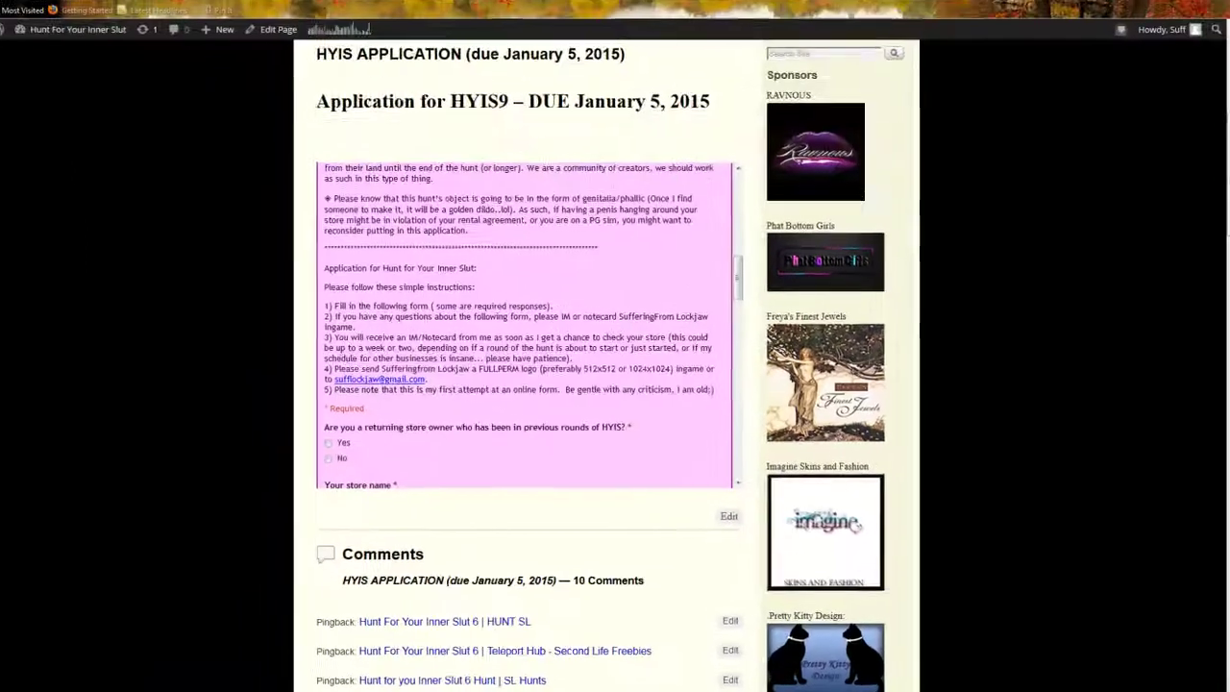
- Scroll through the store name, avatar, SLURL, Marketplace, Region Rating and Hint fields
{"action": "scroll", "coordinate": [188, 271], "scroll_direction": "down", "scroll_amount": 3}
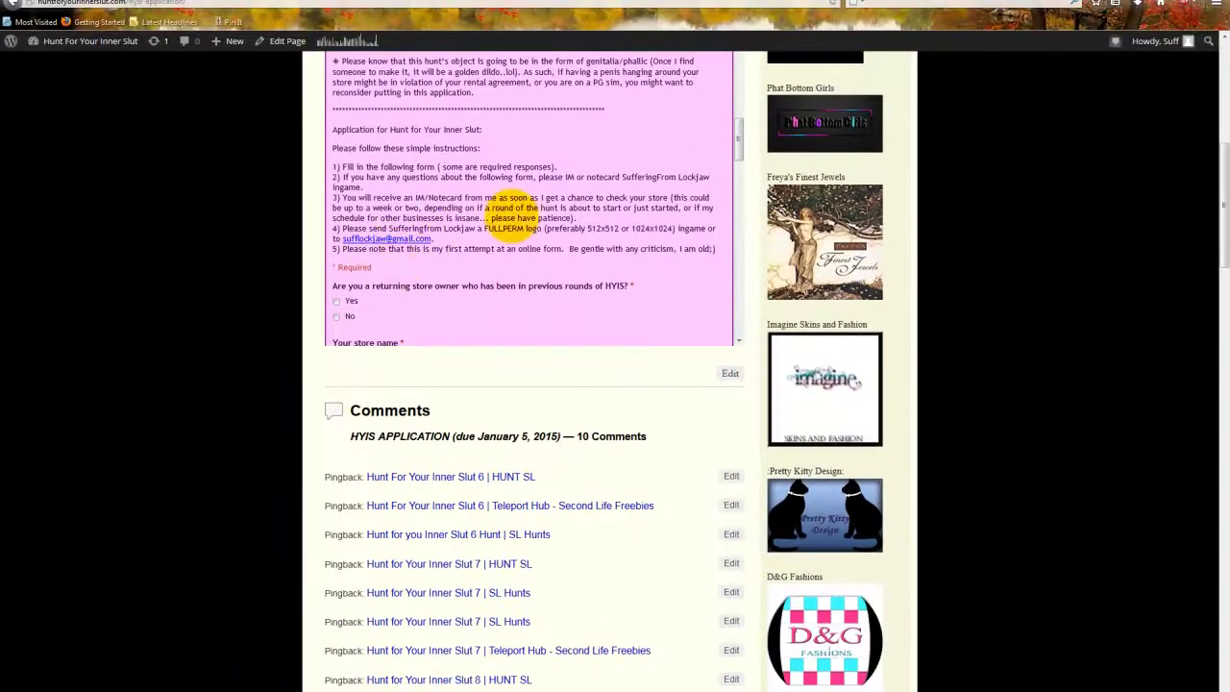
{"action": "scroll", "coordinate": [508, 206], "scroll_direction": "up", "scroll_amount": 2}
{"action": "scroll", "coordinate": [447, 274], "scroll_direction": "up", "scroll_amount": 2}
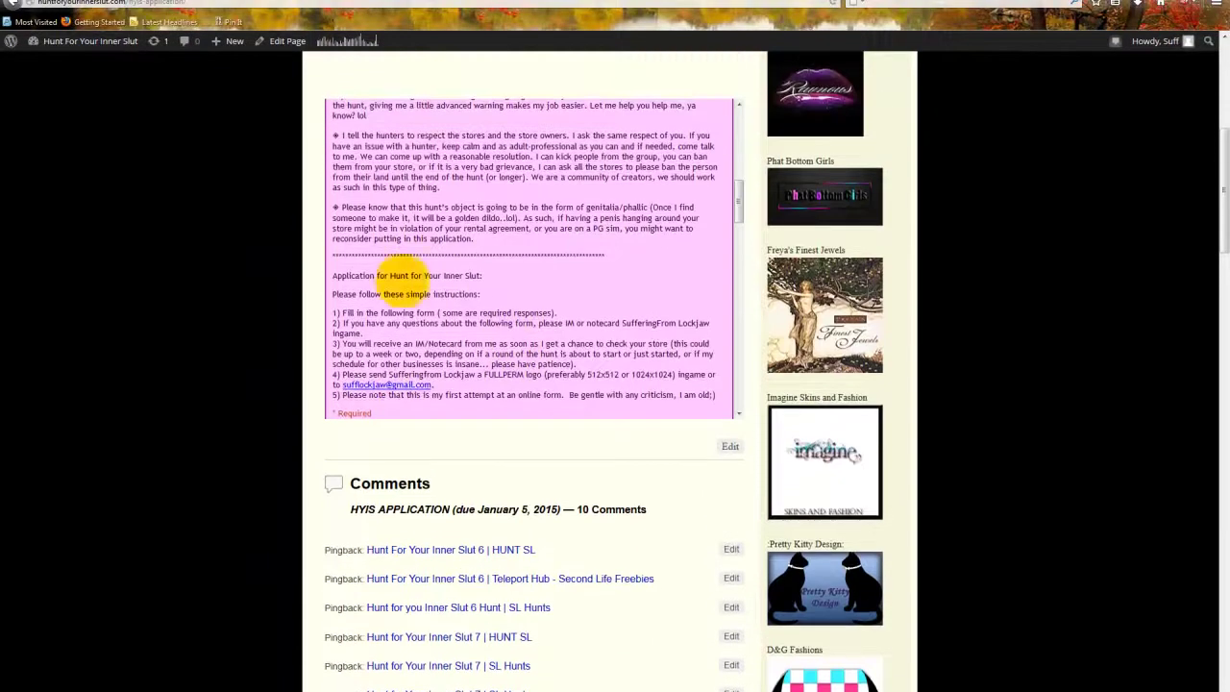
{"action": "scroll", "coordinate": [549, 302], "scroll_direction": "down", "scroll_amount": 5}
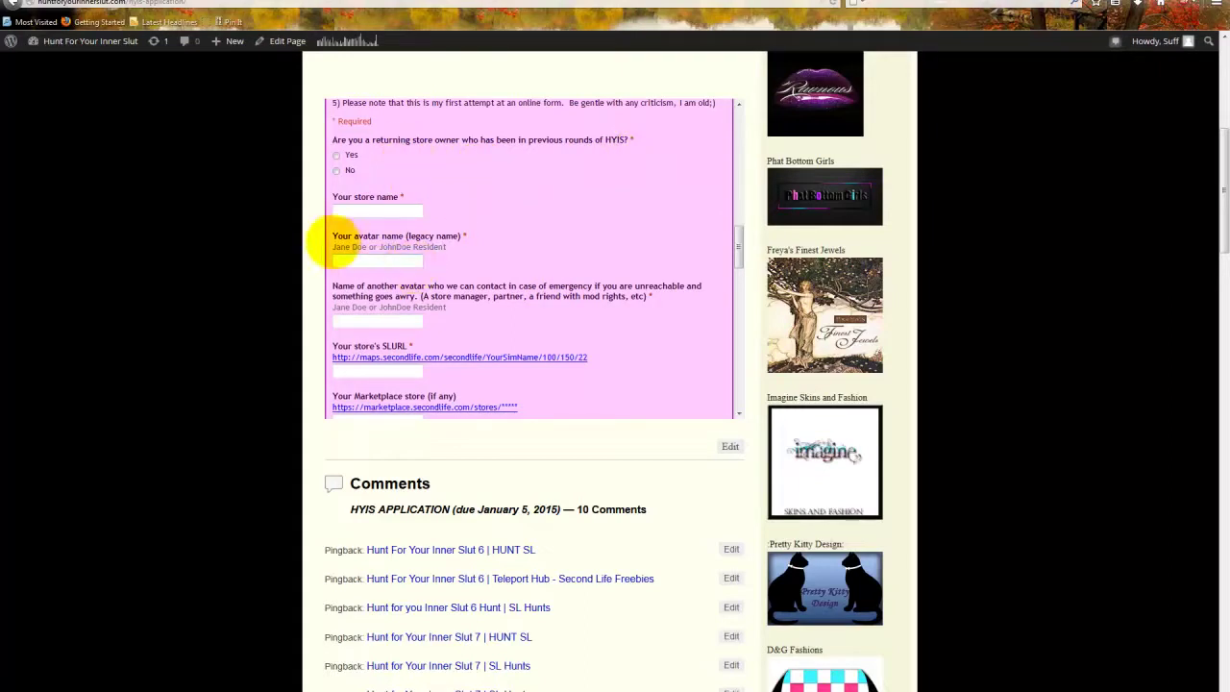
{"action": "scroll", "coordinate": [404, 265], "scroll_direction": "down", "scroll_amount": 1}
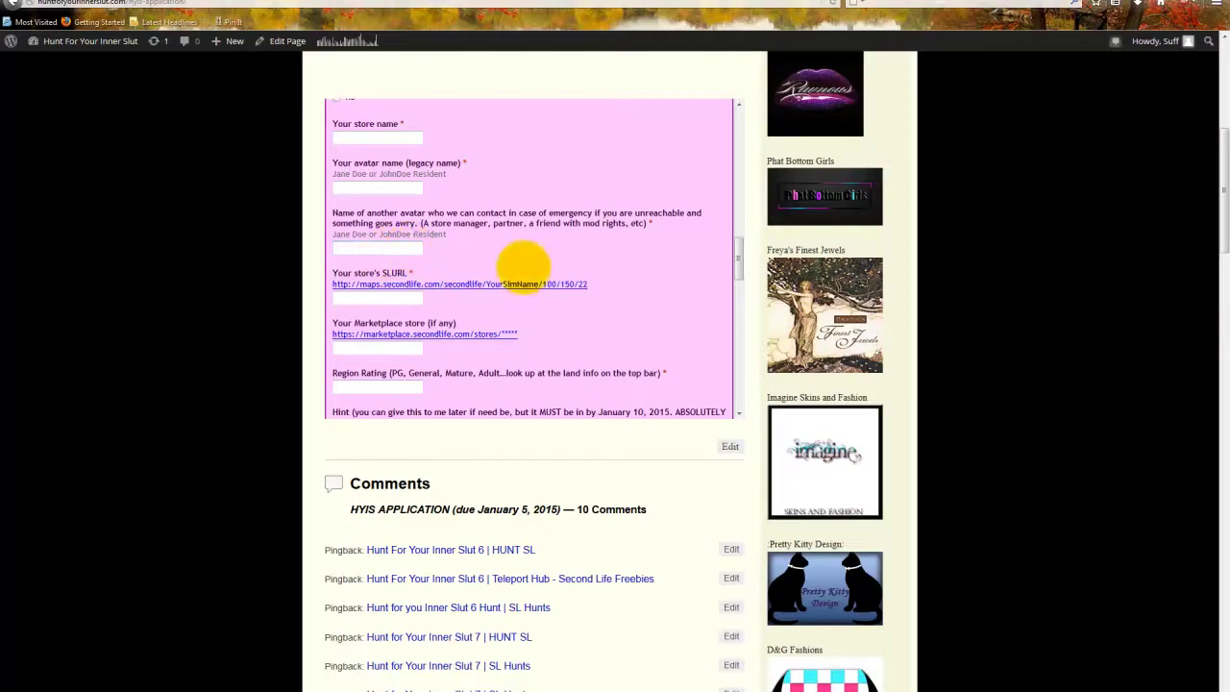
{"action": "scroll", "coordinate": [640, 282], "scroll_direction": "down", "scroll_amount": 2}
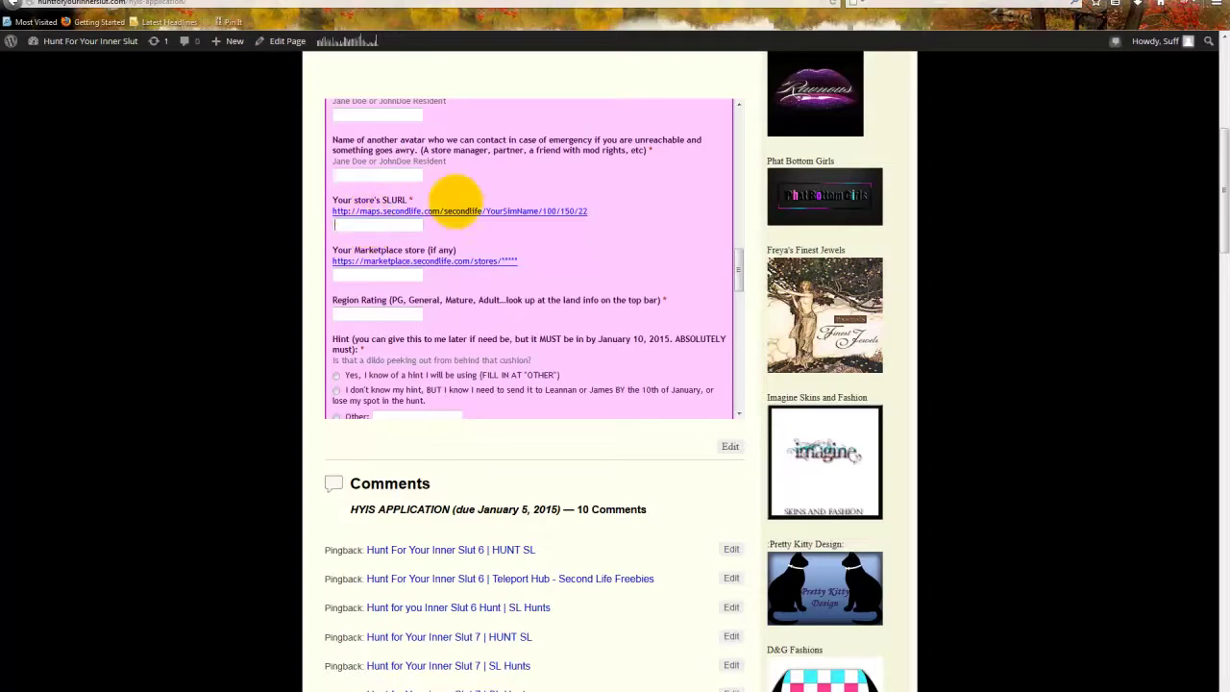
{"action": "scroll", "coordinate": [485, 231], "scroll_direction": "down", "scroll_amount": 2}
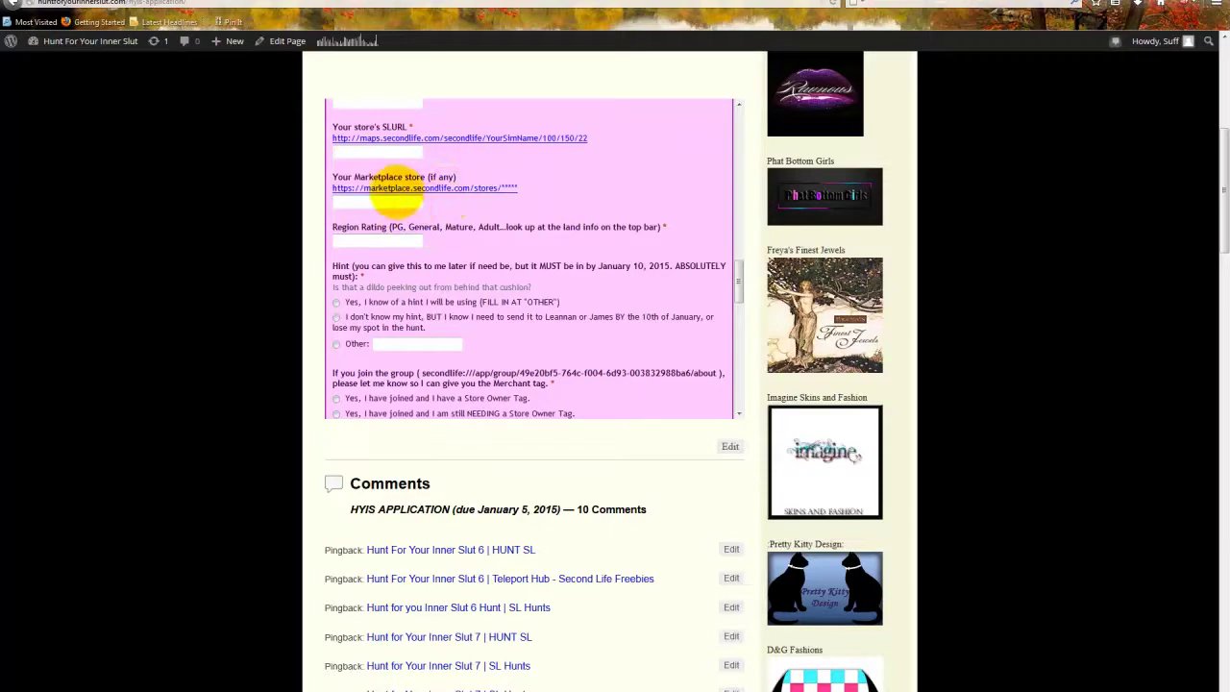
- Leave the SLURL field empty to trigger 'This is a required question', then enter the Region Rating field
{"action": "left_click", "coordinate": [341, 152]}
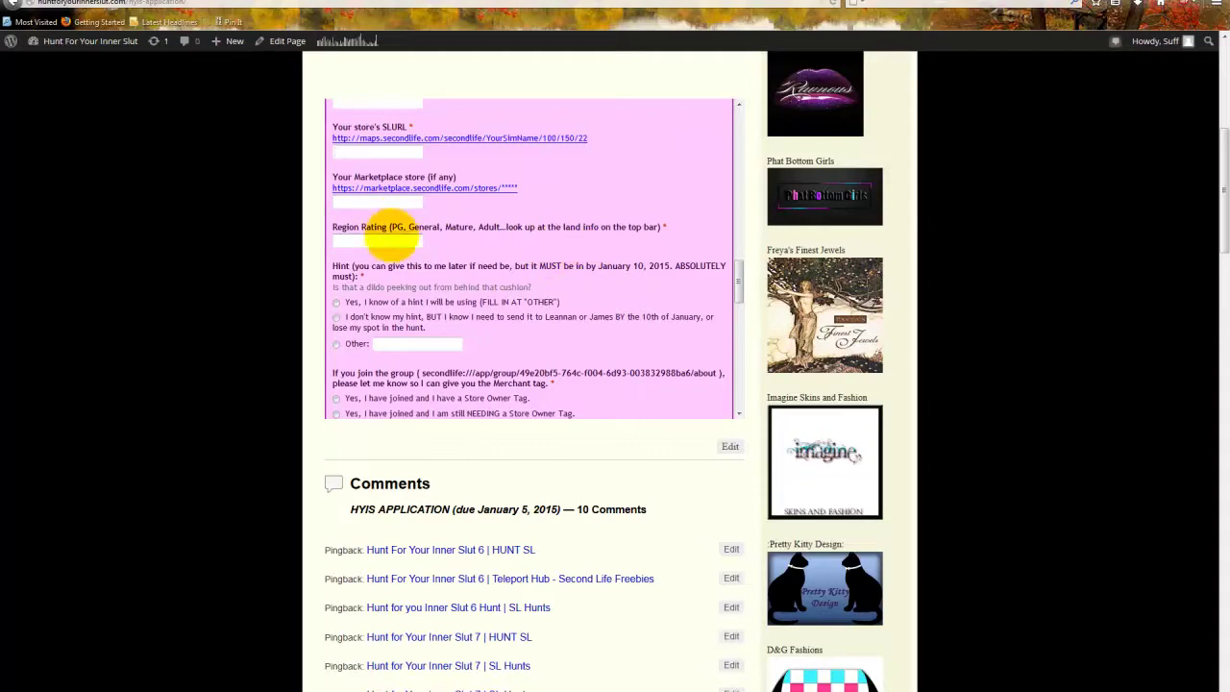
{"action": "left_click_drag", "start_coordinate": [327, 228], "coordinate": [698, 232]}
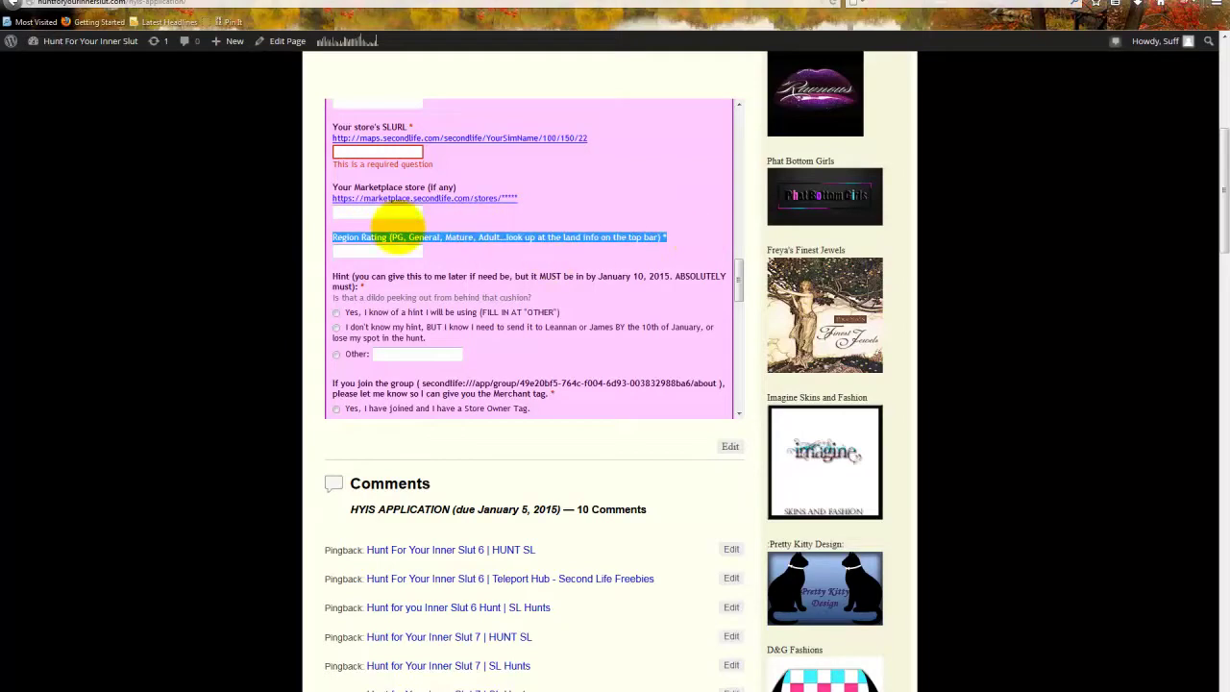
{"action": "left_click", "coordinate": [544, 239]}
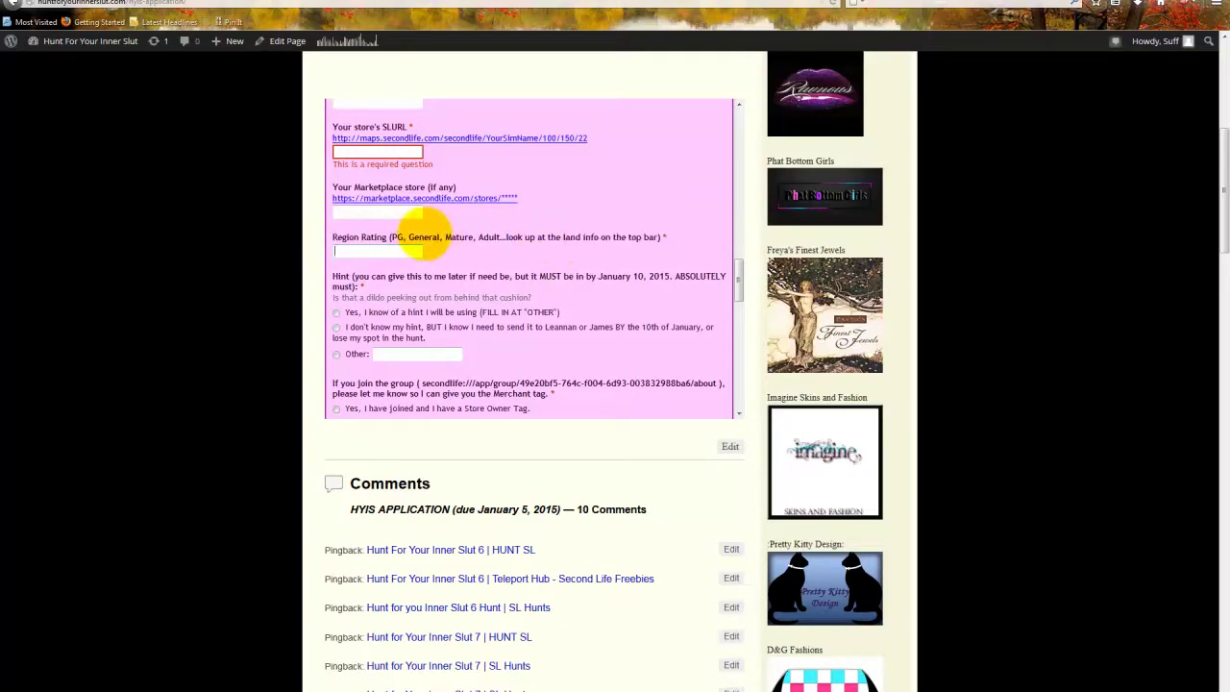
{"action": "left_click", "coordinate": [421, 246]}
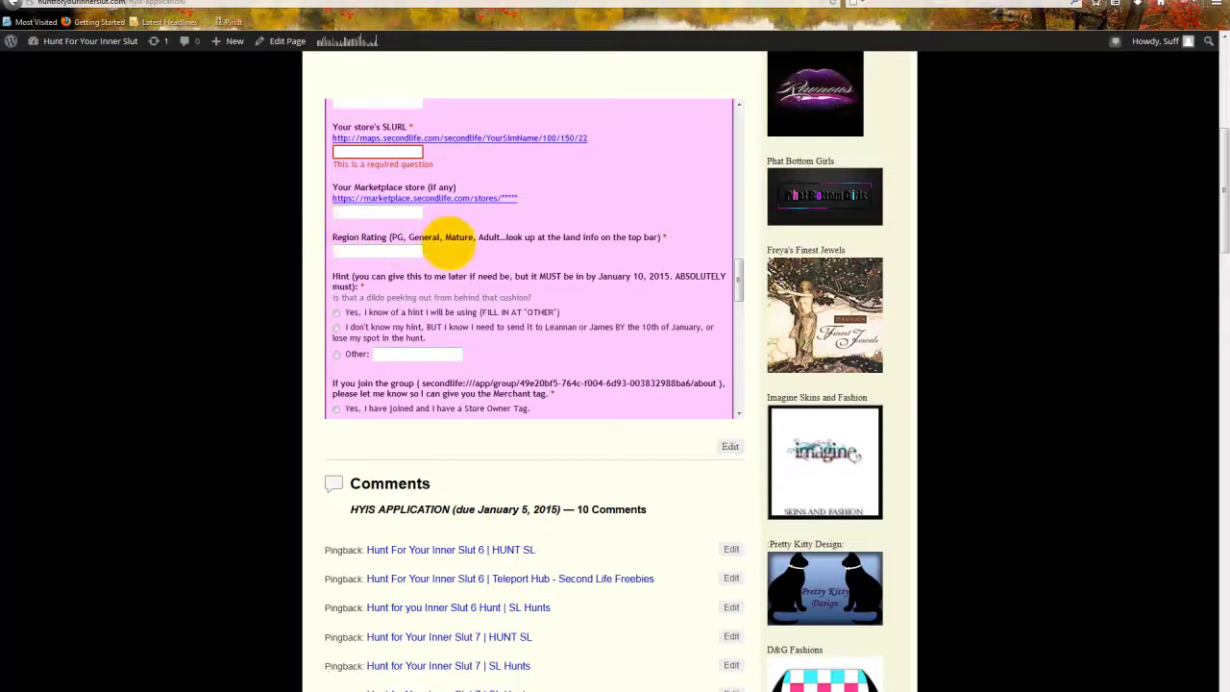
{"action": "scroll", "coordinate": [321, 247], "scroll_direction": "down", "scroll_amount": 2}
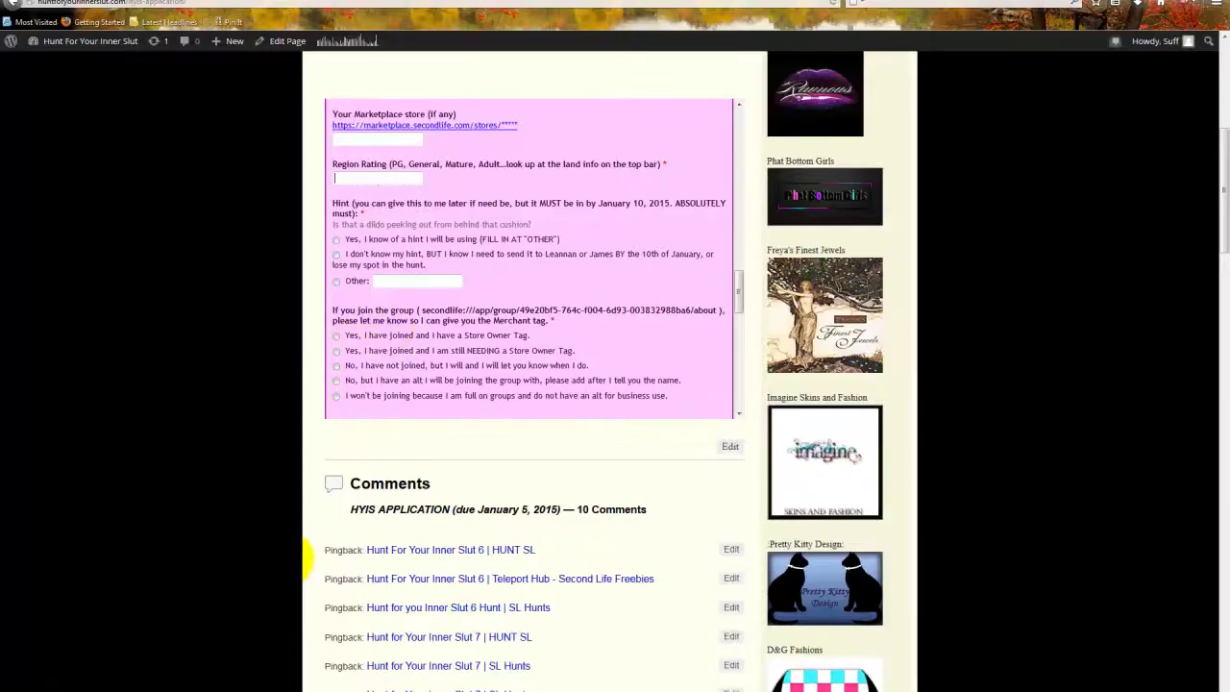
- Scroll to the form's last page with the FULLPERM logo question and Submit button
{"action": "scroll", "coordinate": [463, 241], "scroll_direction": "down", "scroll_amount": 5}
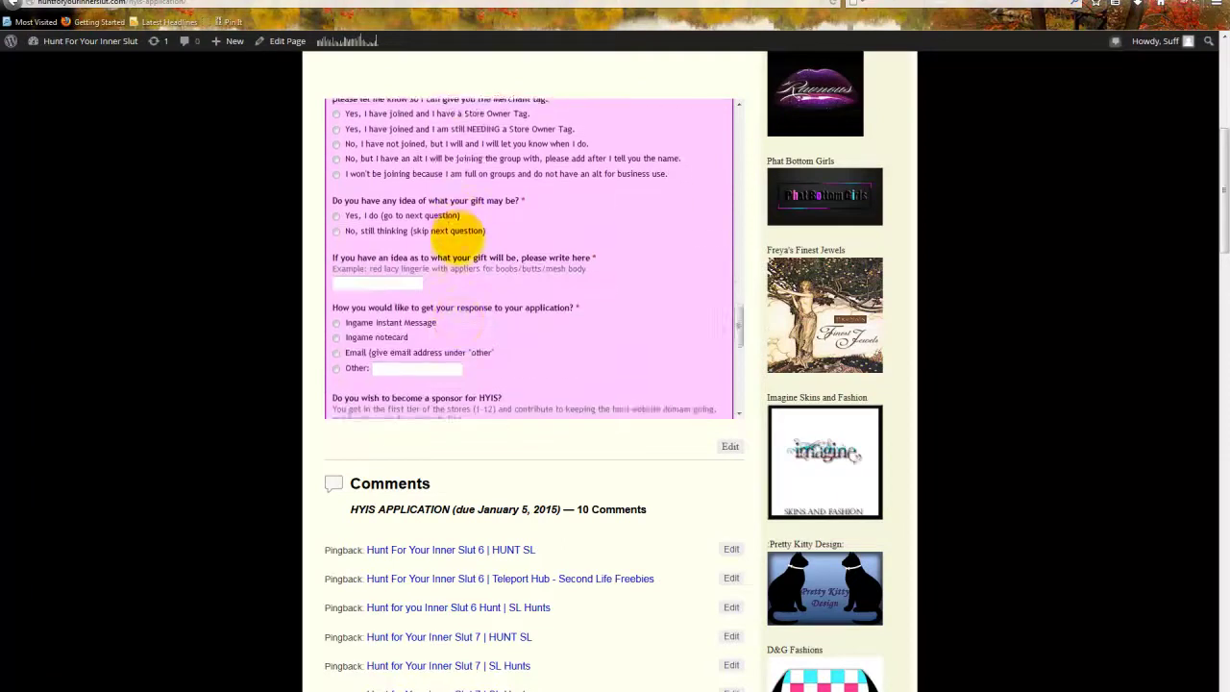
{"action": "scroll", "coordinate": [459, 238], "scroll_direction": "down", "scroll_amount": 10}
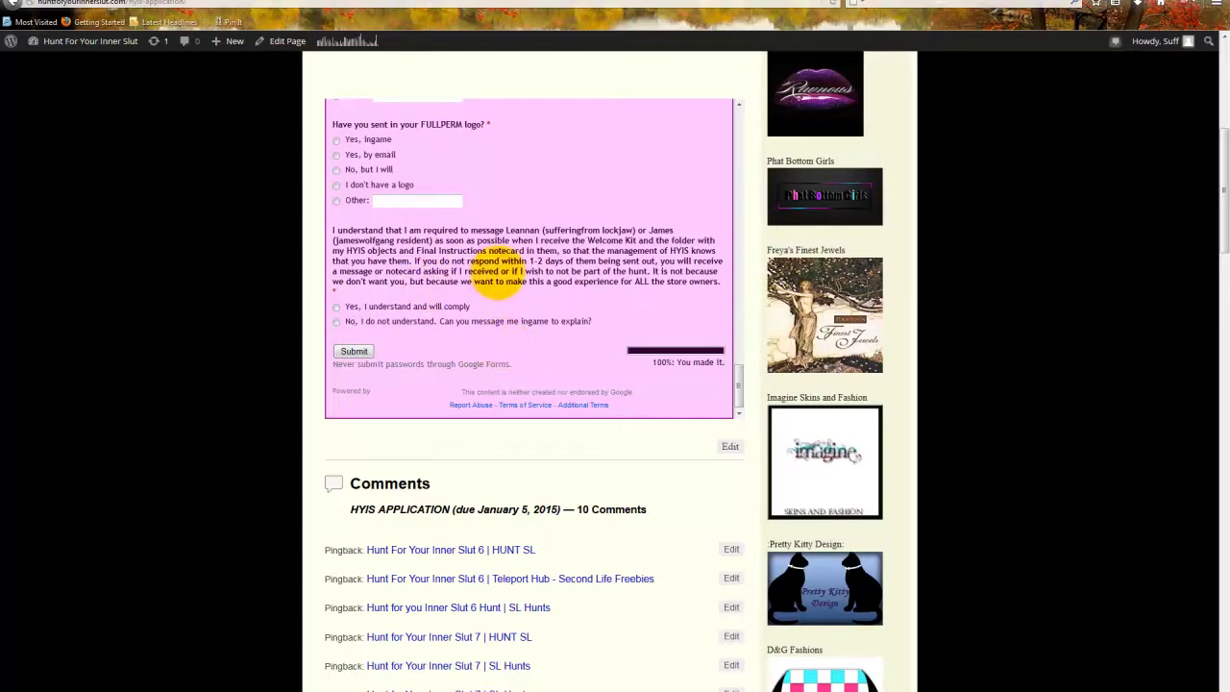
{"action": "scroll", "coordinate": [498, 272], "scroll_direction": "up", "scroll_amount": 2}
{"action": "scroll", "coordinate": [497, 272], "scroll_direction": "down", "scroll_amount": 2}
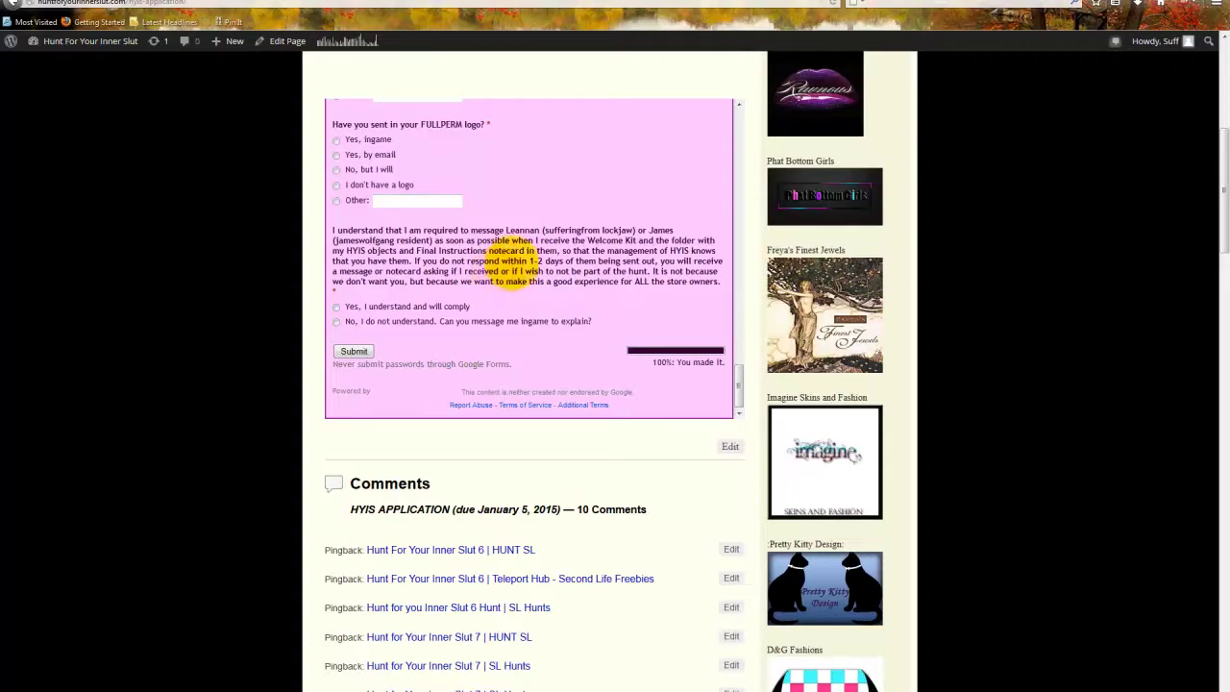
- Scroll back up to the Region Rating answer field and click into it
{"action": "scroll", "coordinate": [505, 265], "scroll_direction": "up", "scroll_amount": 3}
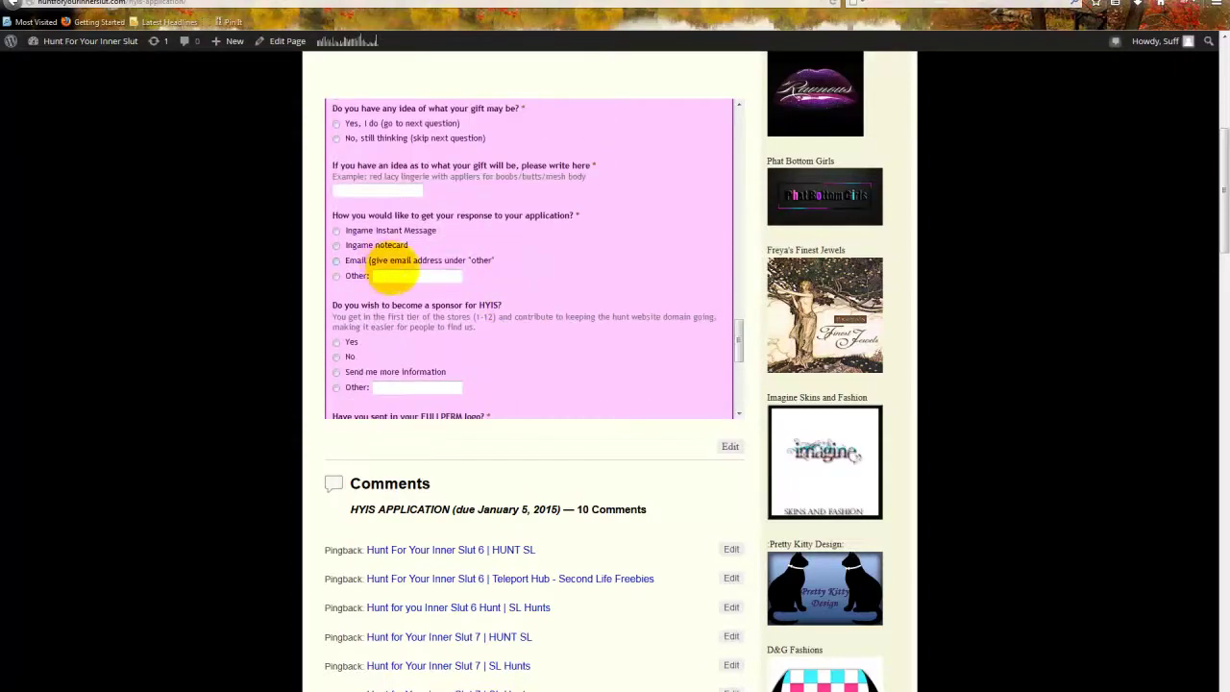
{"action": "scroll", "coordinate": [516, 277], "scroll_direction": "up", "scroll_amount": 3}
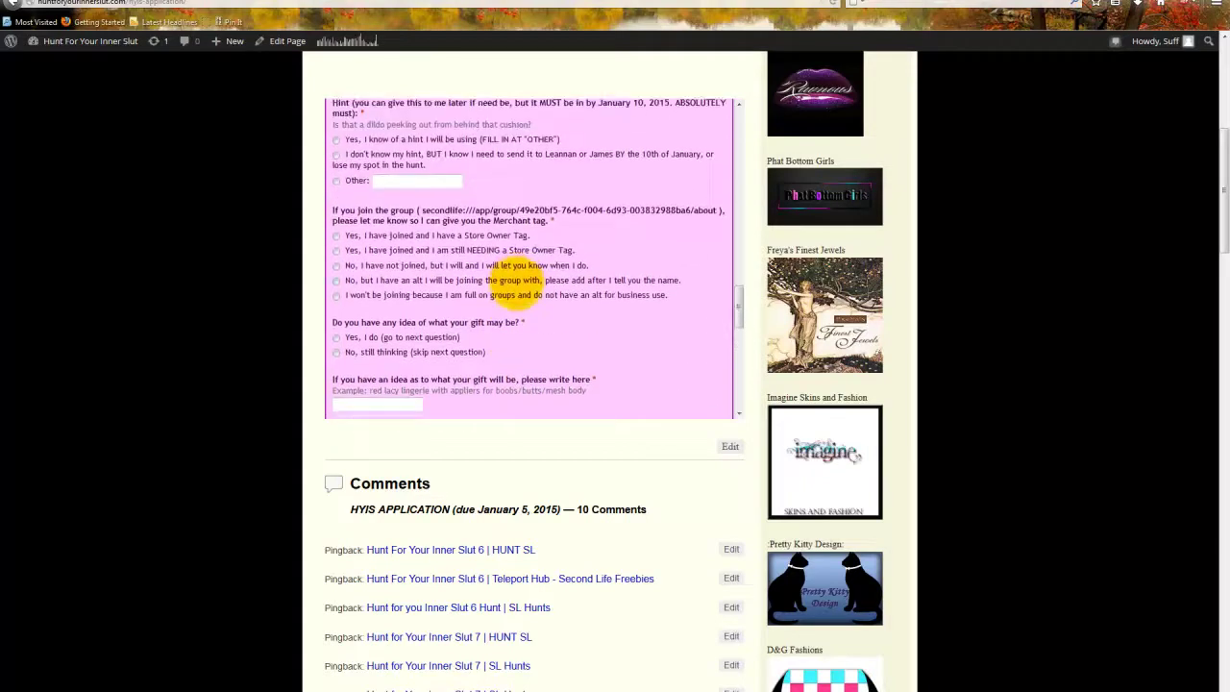
{"action": "scroll", "coordinate": [516, 278], "scroll_direction": "up", "scroll_amount": 2}
{"action": "scroll", "coordinate": [516, 278], "scroll_direction": "up", "scroll_amount": 1}
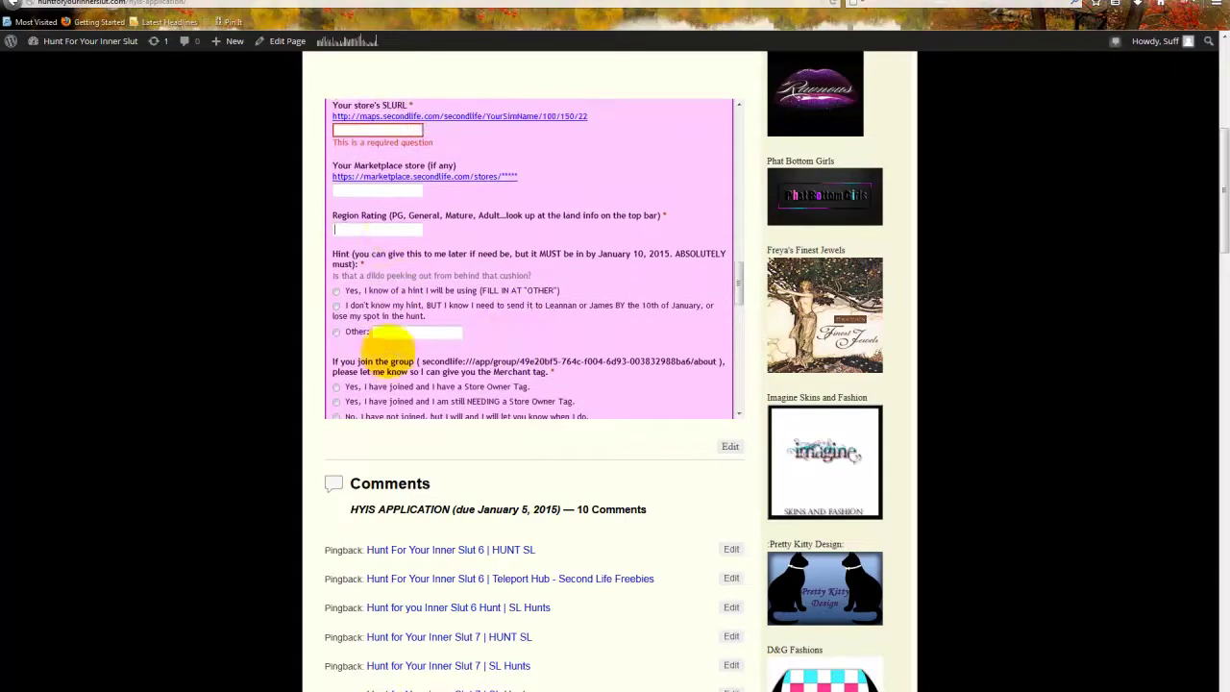
{"action": "left_click", "coordinate": [379, 229]}
{"action": "left_click", "coordinate": [336, 288]}
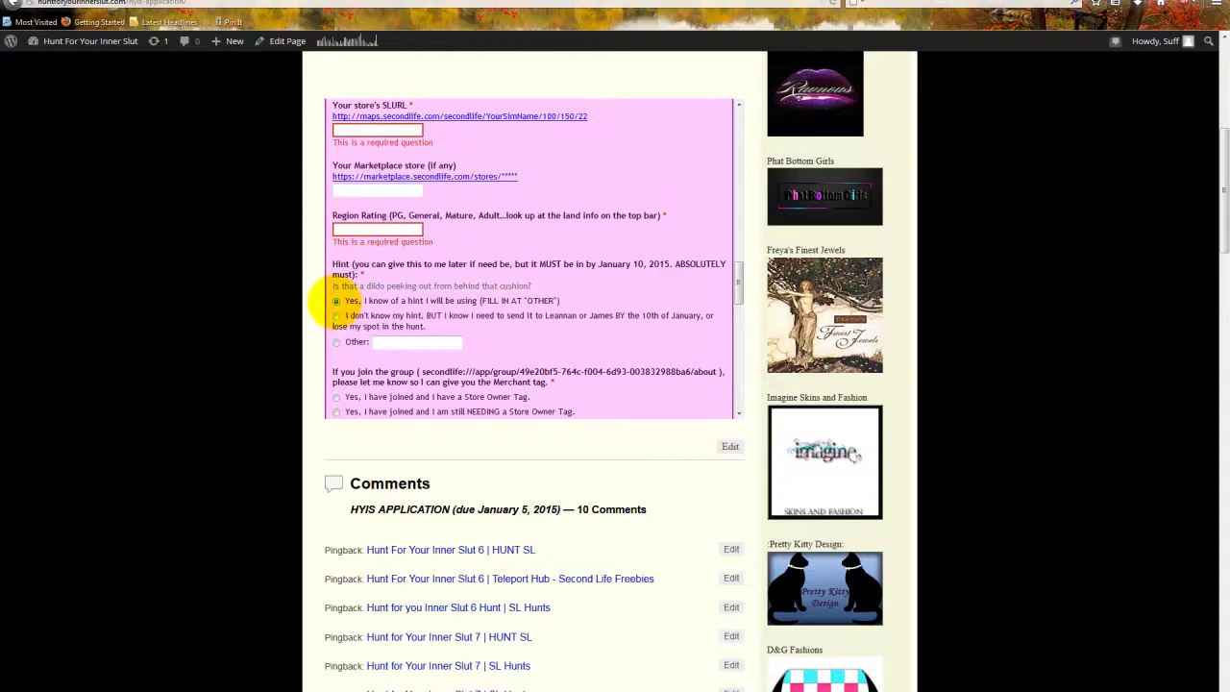
- Choose 'Yes, I know of a hint I will be using' and scroll down to Submit
{"action": "left_click", "coordinate": [336, 301]}
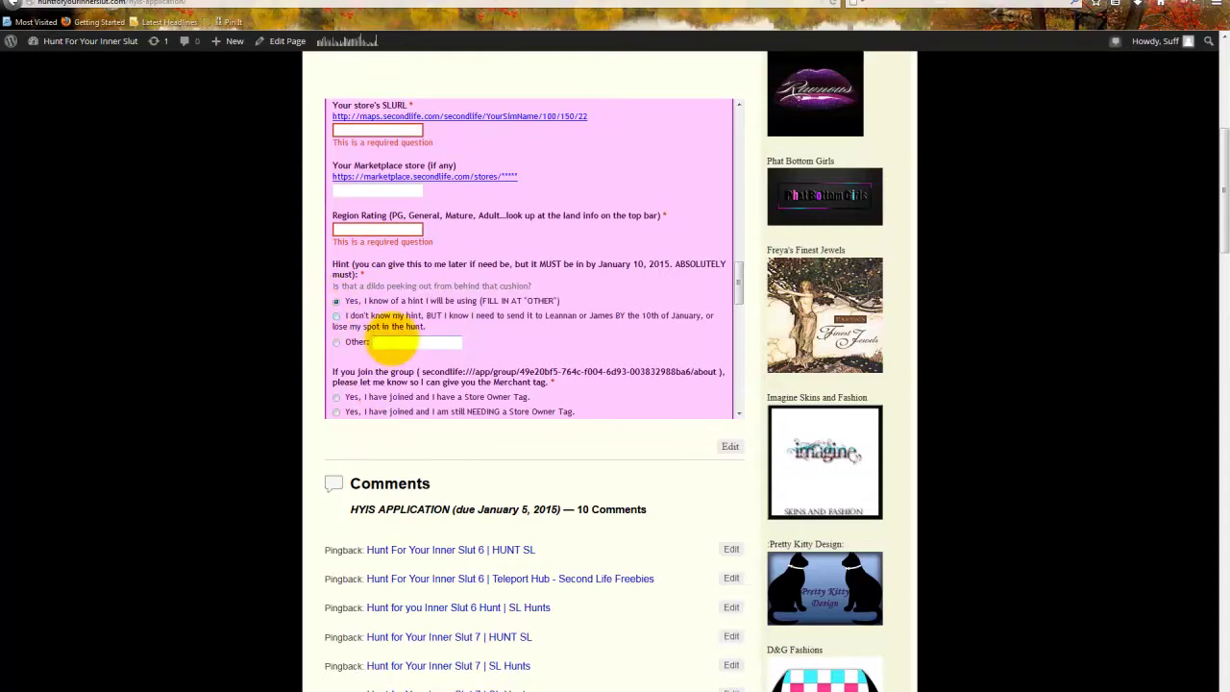
{"action": "scroll", "coordinate": [389, 342], "scroll_direction": "down", "scroll_amount": 12}
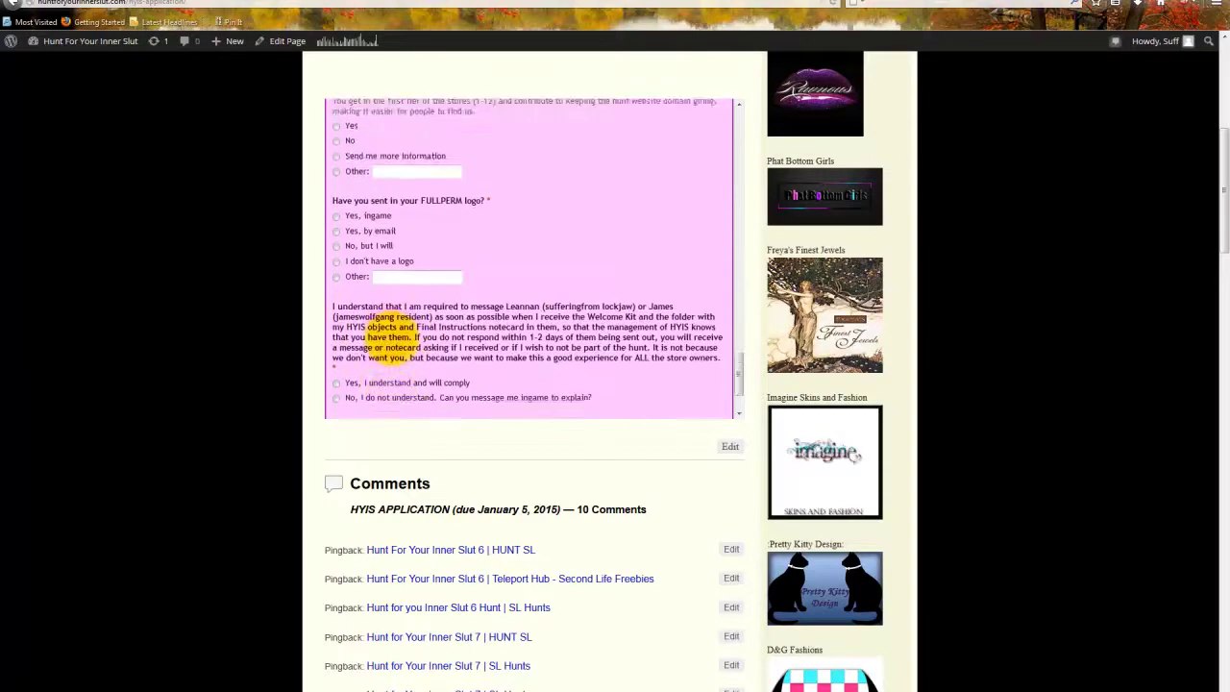
{"action": "scroll", "coordinate": [393, 337], "scroll_direction": "up", "scroll_amount": 6}
{"action": "scroll", "coordinate": [571, 282], "scroll_direction": "up", "scroll_amount": 4}
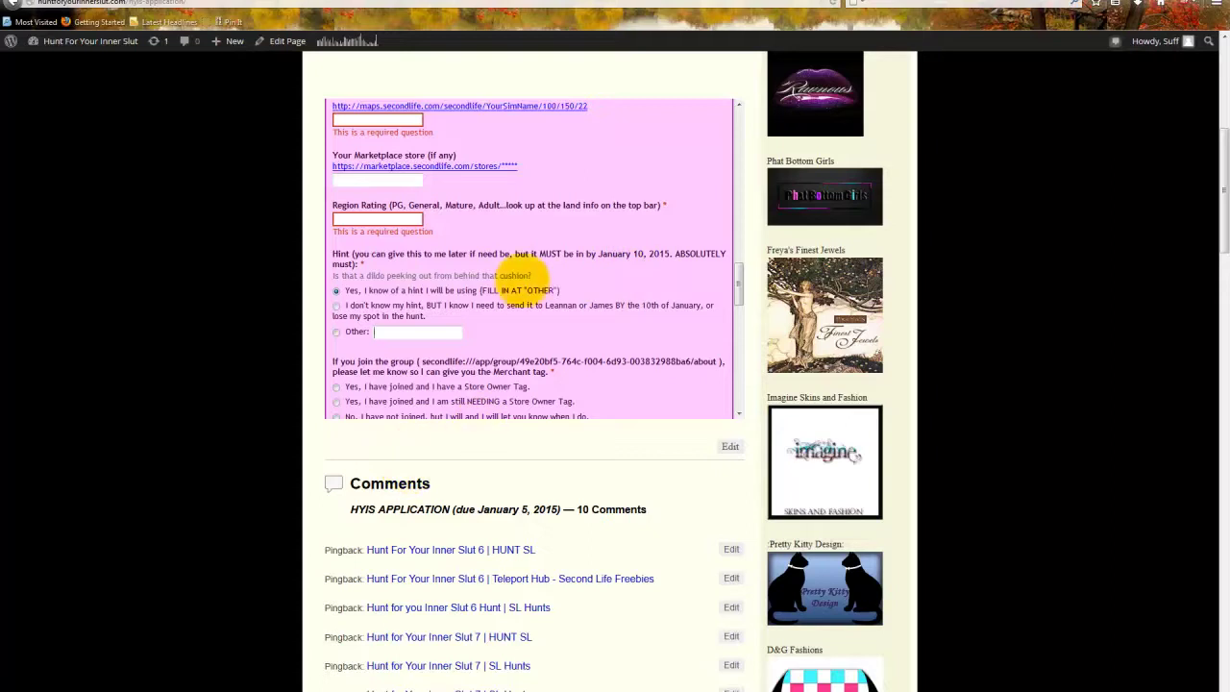
{"action": "scroll", "coordinate": [522, 284], "scroll_direction": "down", "scroll_amount": 5}
{"action": "scroll", "coordinate": [522, 284], "scroll_direction": "down", "scroll_amount": 5}
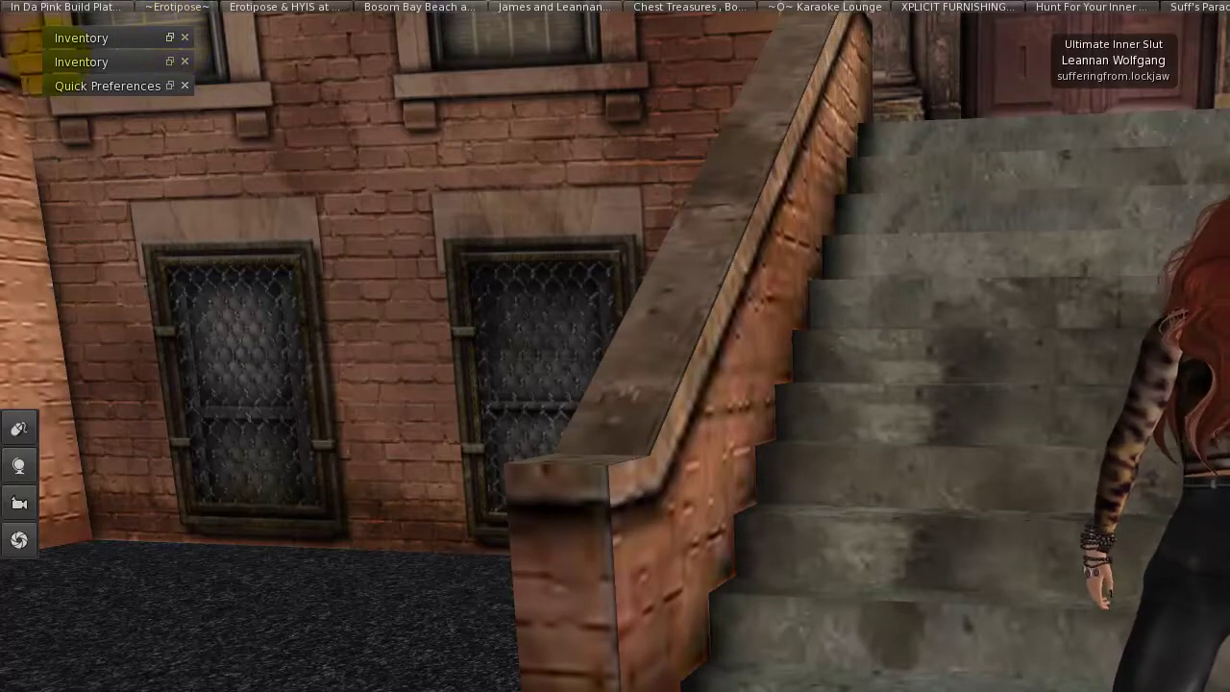
- Restore the Inventory window and expand the Hunt for Your Inner Slut Folder
{"action": "left_click", "coordinate": [171, 62]}
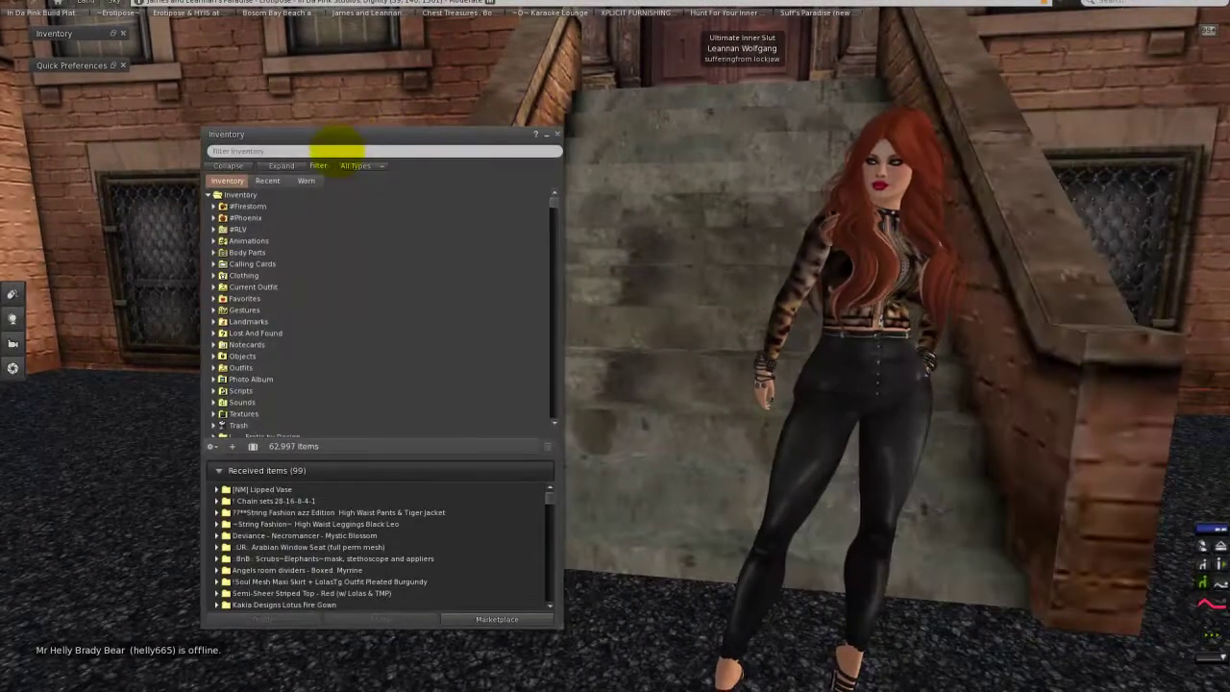
{"action": "left_click", "coordinate": [337, 151]}
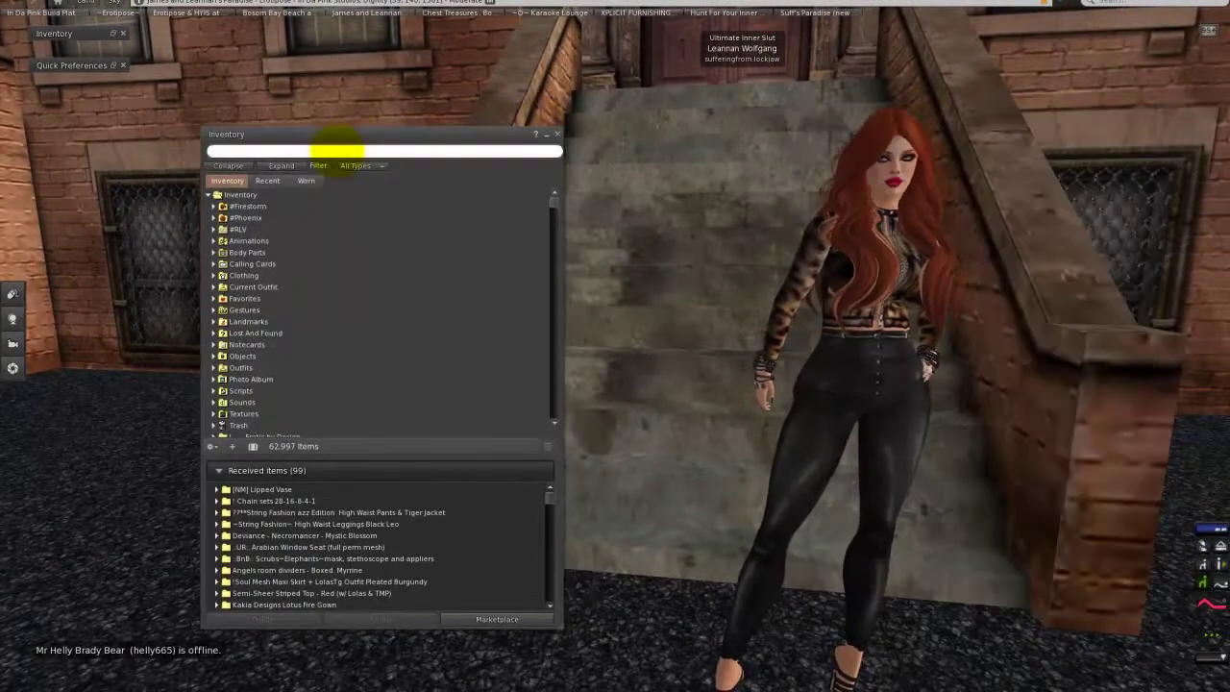
{"action": "scroll", "coordinate": [330, 245], "scroll_direction": "down", "scroll_amount": 2}
{"action": "scroll", "coordinate": [327, 243], "scroll_direction": "down", "scroll_amount": 4}
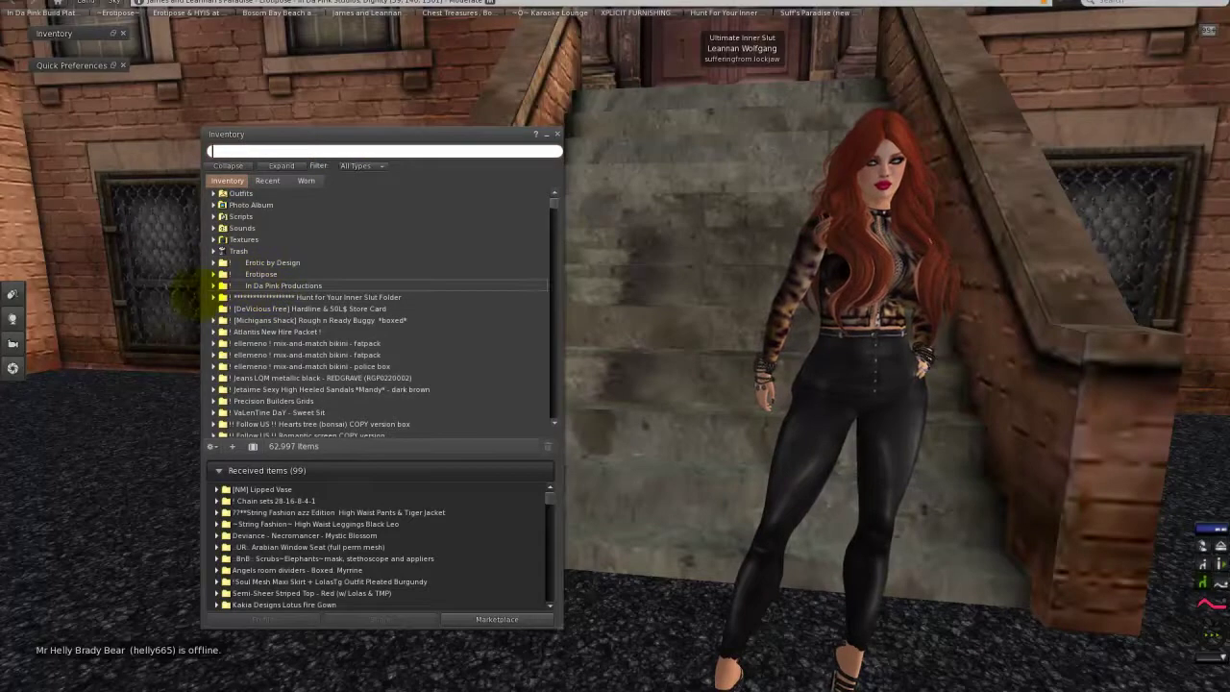
{"action": "left_click", "coordinate": [215, 297]}
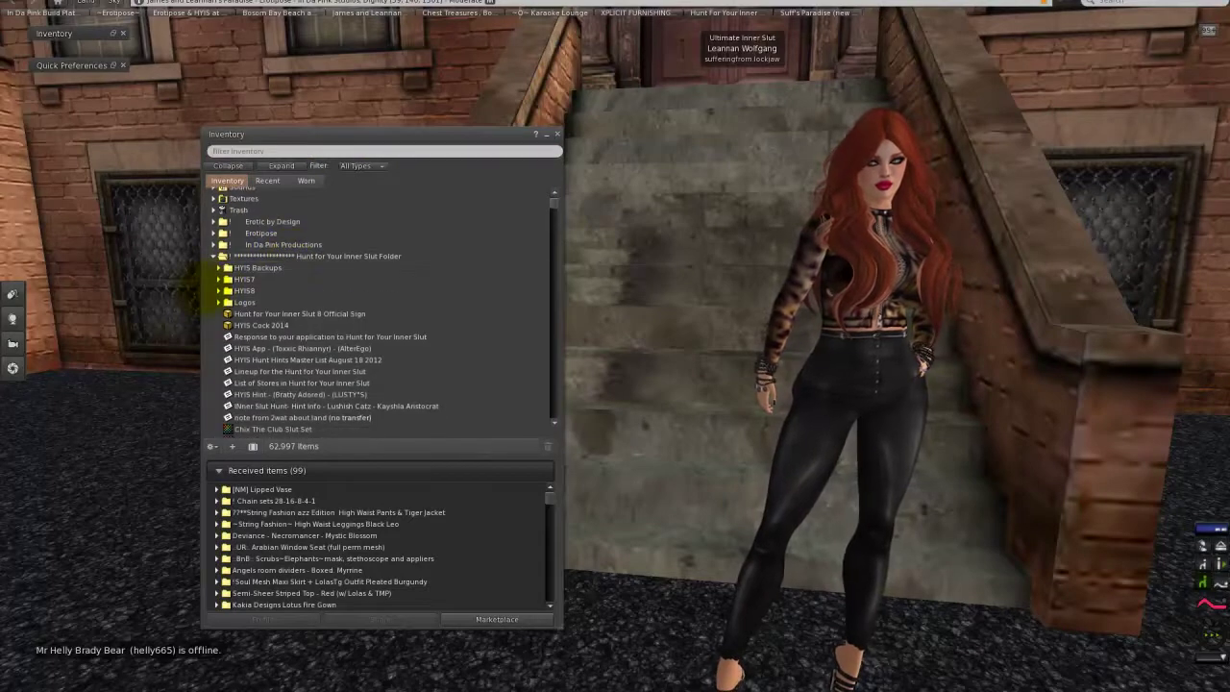
{"action": "left_click", "coordinate": [218, 279]}
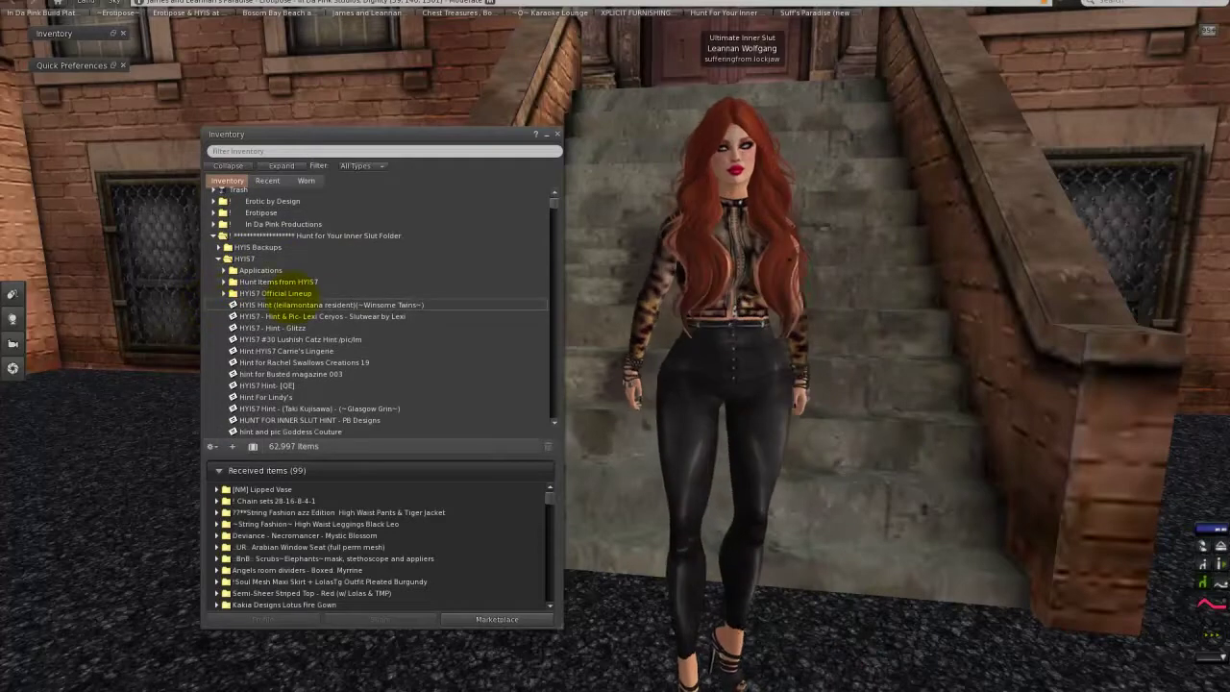
- Expand the HYIS8 folder and its Welcome Package
{"action": "scroll", "coordinate": [325, 293], "scroll_direction": "down", "scroll_amount": 6}
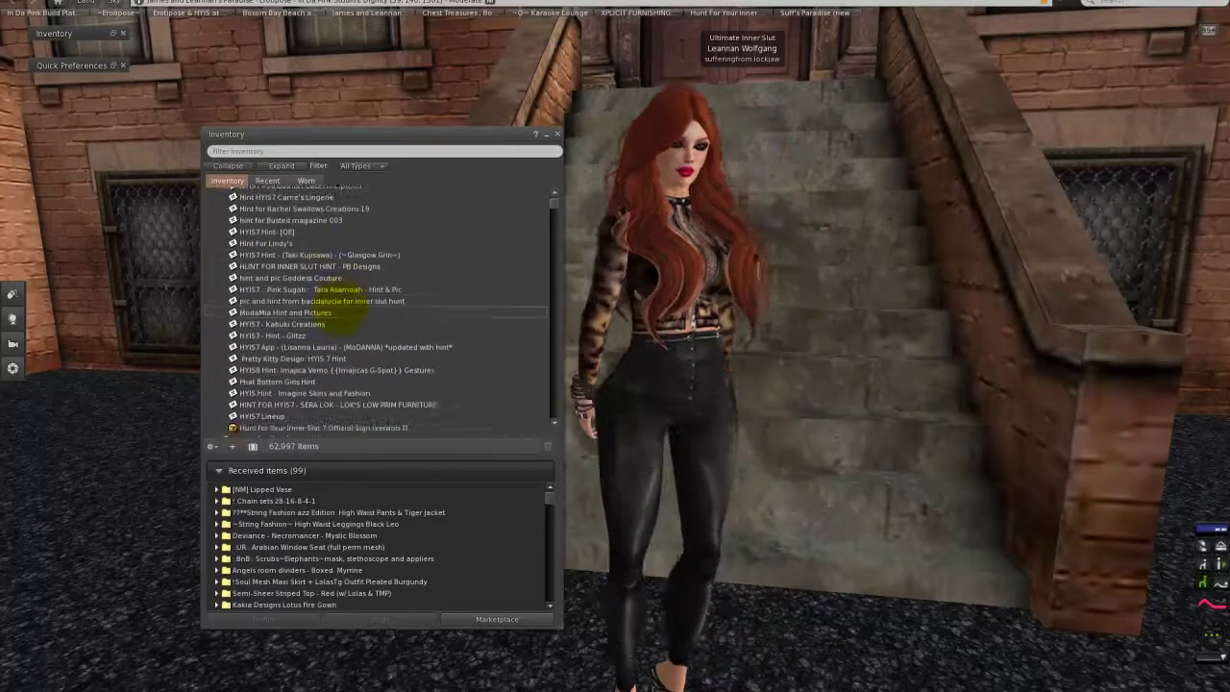
{"action": "scroll", "coordinate": [318, 301], "scroll_direction": "down", "scroll_amount": 4}
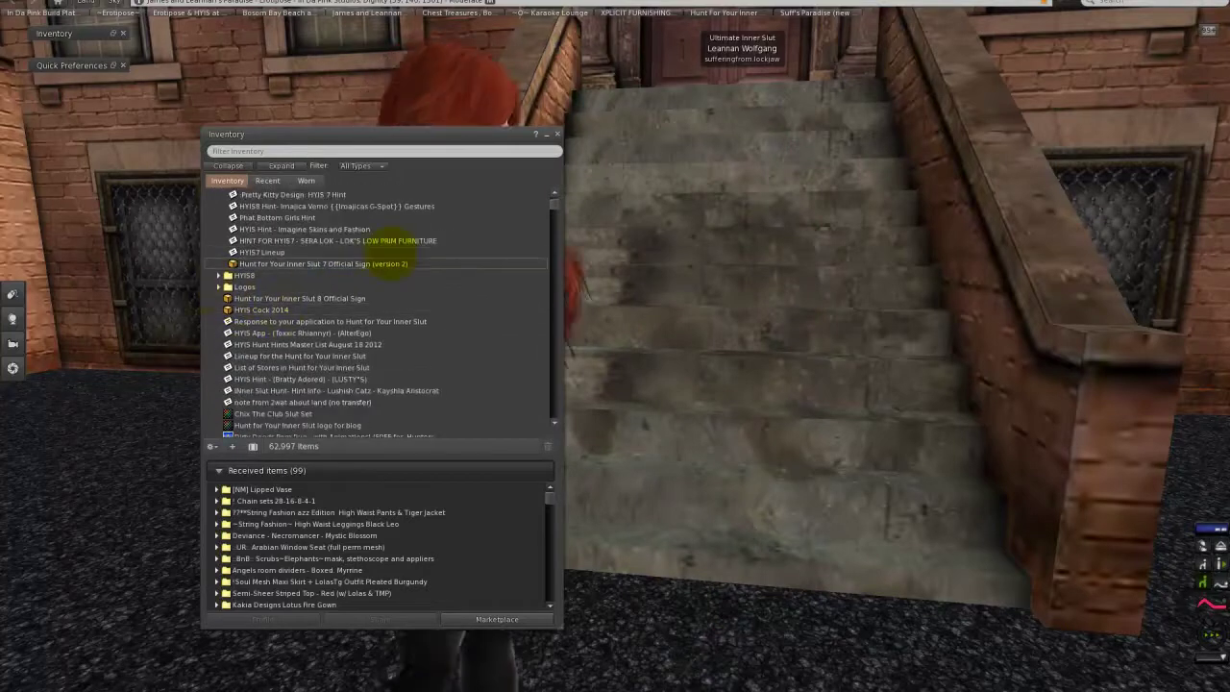
{"action": "scroll", "coordinate": [396, 241], "scroll_direction": "up", "scroll_amount": 5}
{"action": "scroll", "coordinate": [396, 240], "scroll_direction": "down", "scroll_amount": 3}
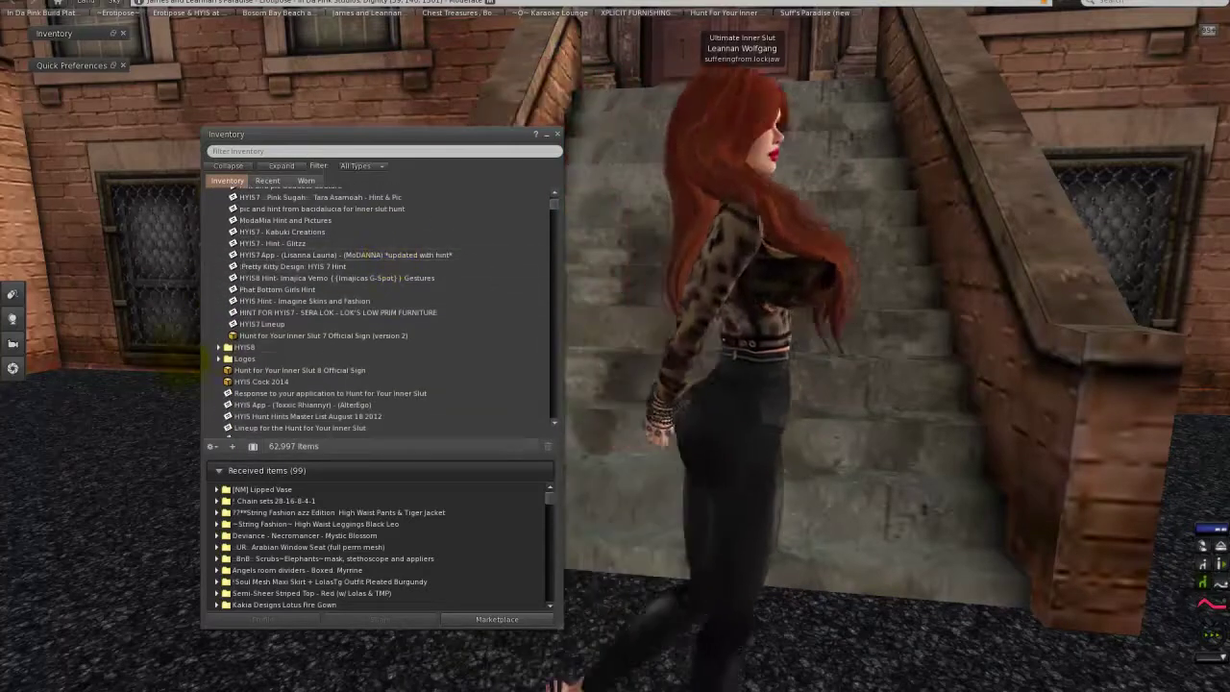
{"action": "left_click", "coordinate": [219, 347]}
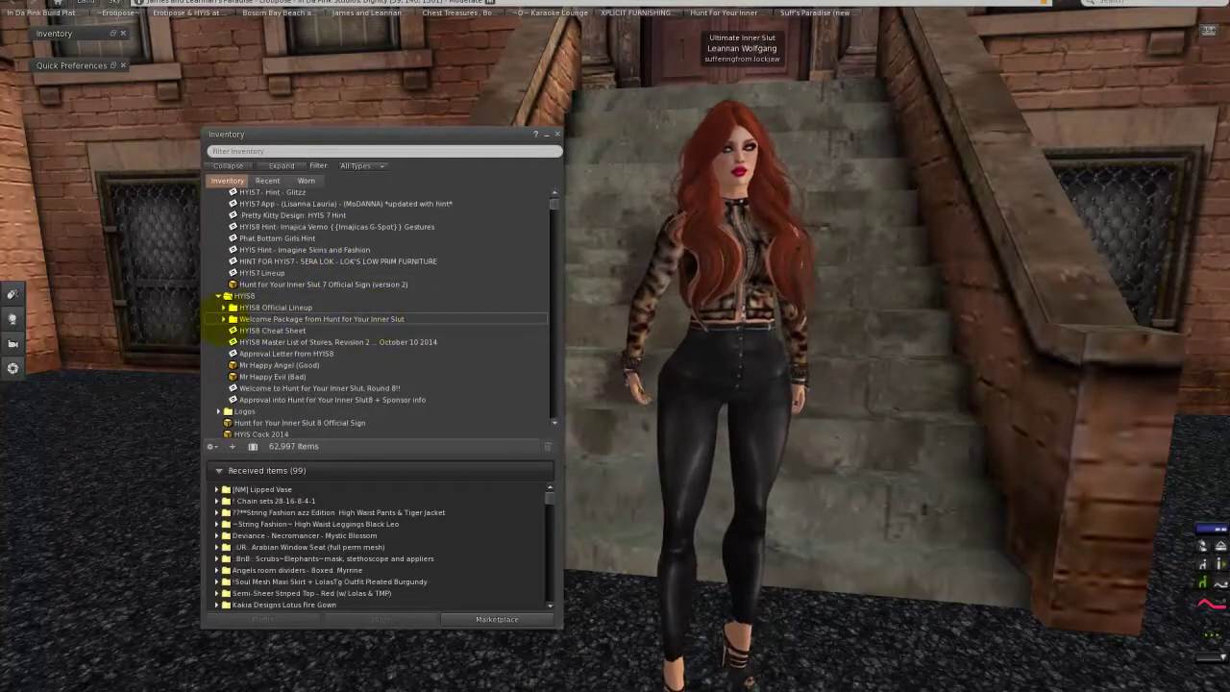
{"action": "left_click", "coordinate": [223, 319]}
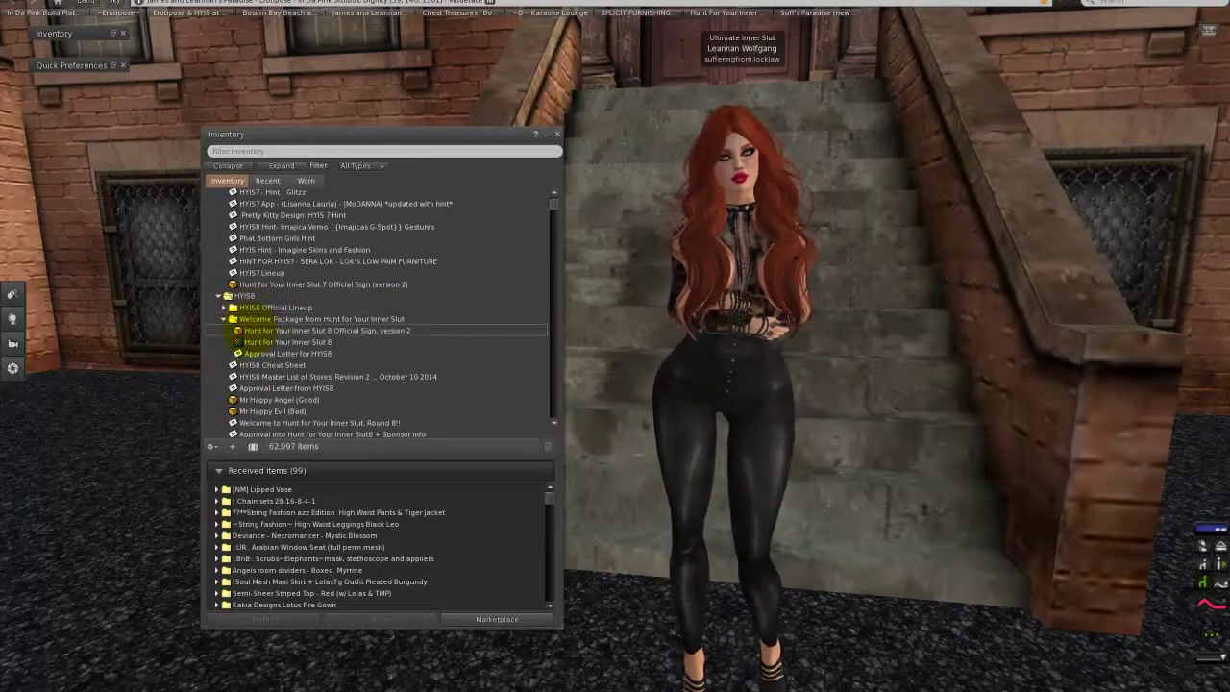
- Select 'Hunt for Your Inner Slut 8 Official Sign, version 2' and rez it on the ground
{"action": "left_click_drag", "start_coordinate": [307, 135], "coordinate": [972, 19]}
{"action": "left_click", "coordinate": [976, 309]}
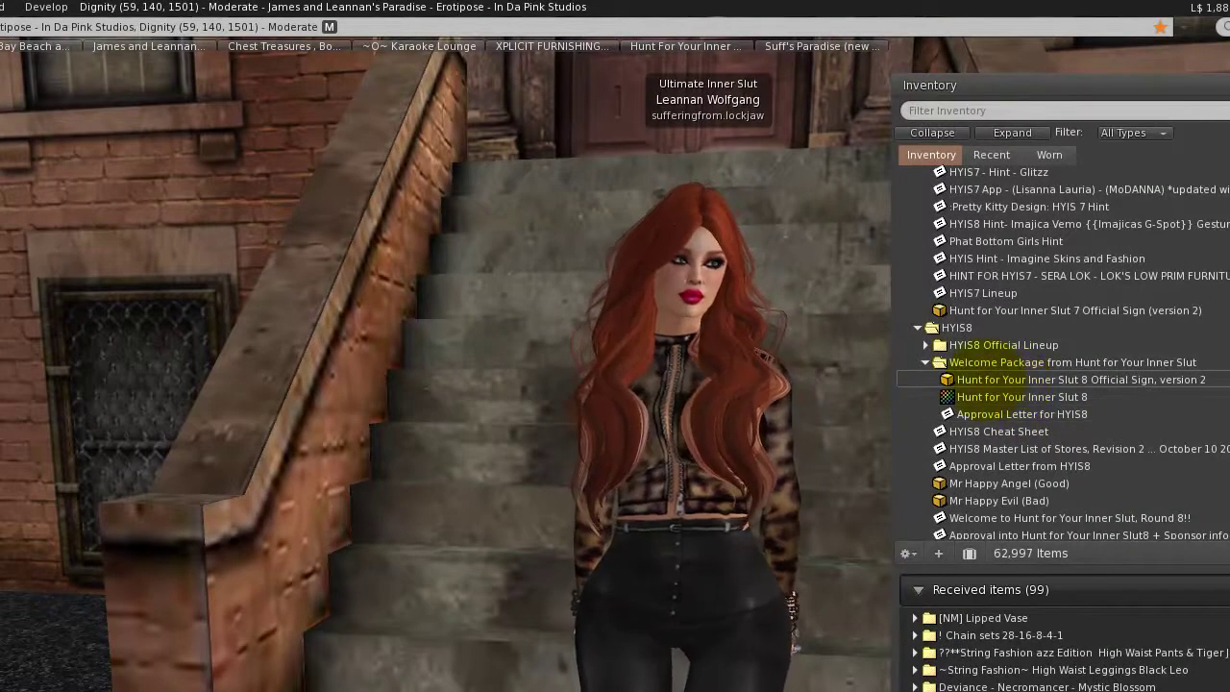
{"action": "left_click", "coordinate": [1009, 397]}
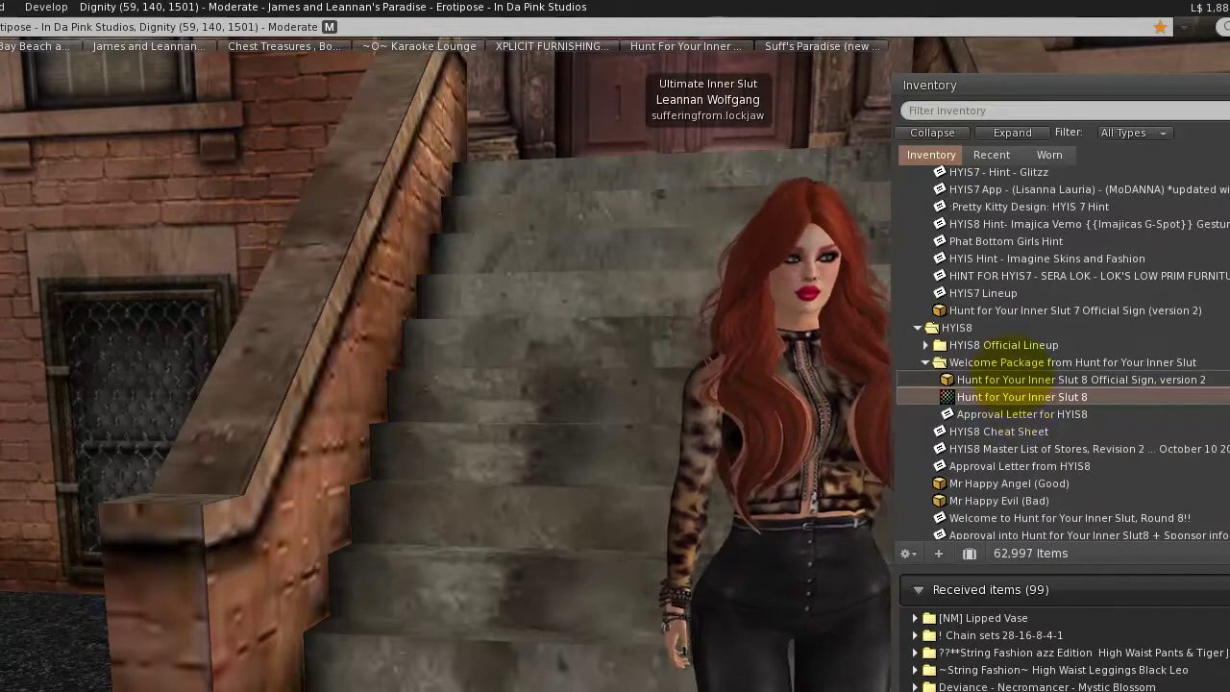
{"action": "left_click", "coordinate": [1014, 378]}
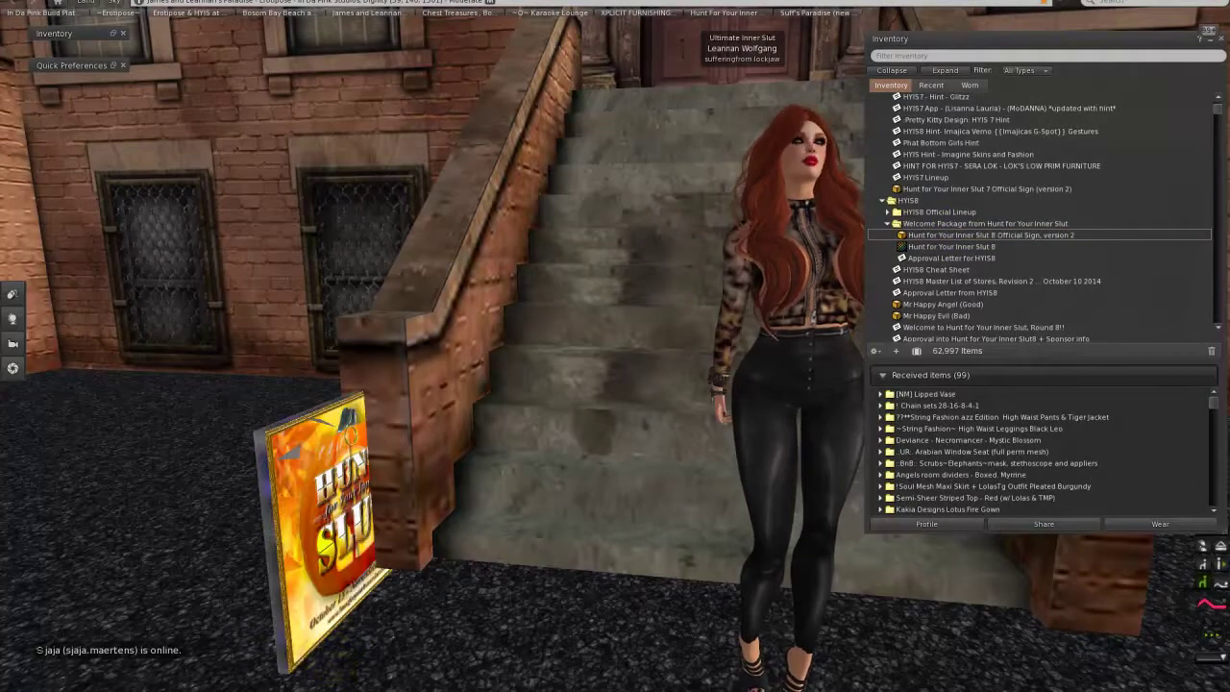
- Edit the sign, rotating and moving it to stand at the foot of the stairs
{"action": "right_click", "coordinate": [322, 555]}
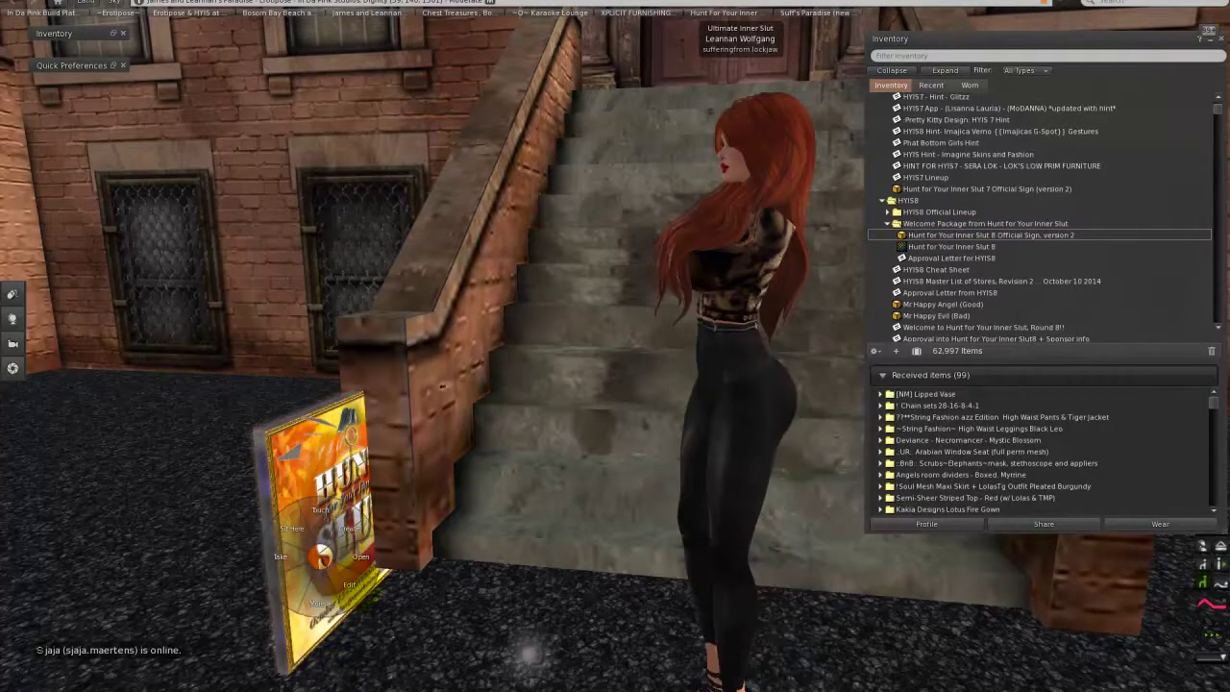
{"action": "left_click", "coordinate": [349, 584]}
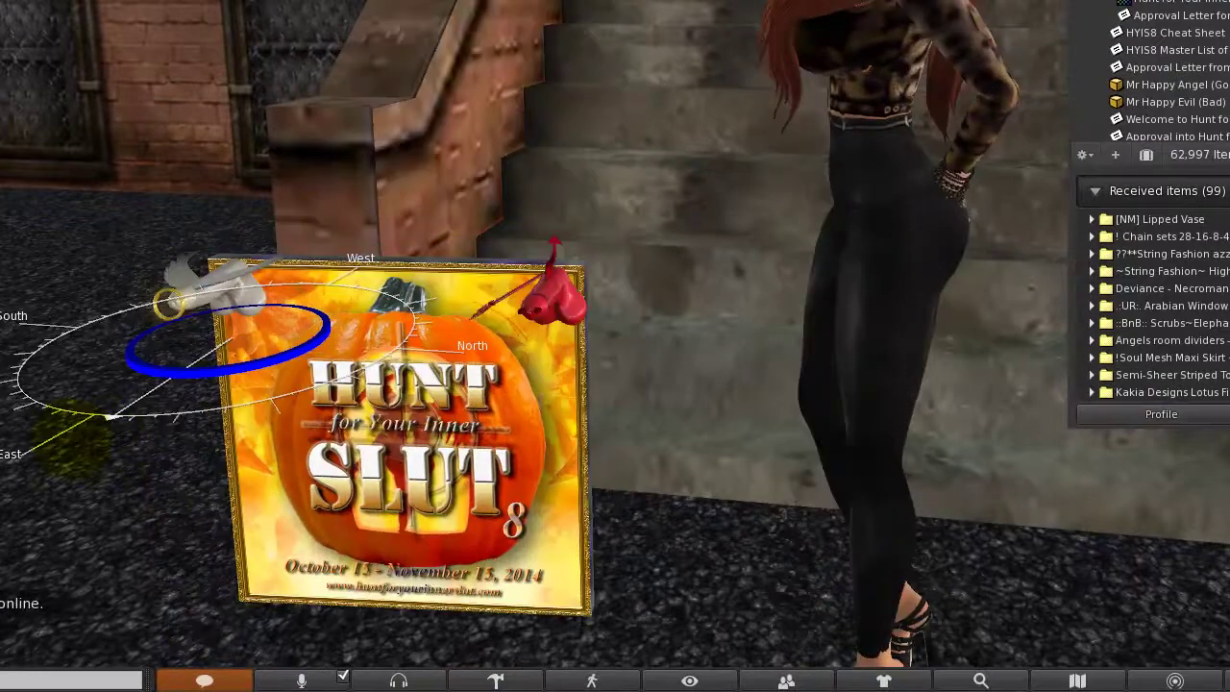
{"action": "left_click_drag", "start_coordinate": [230, 370], "coordinate": [210, 365]}
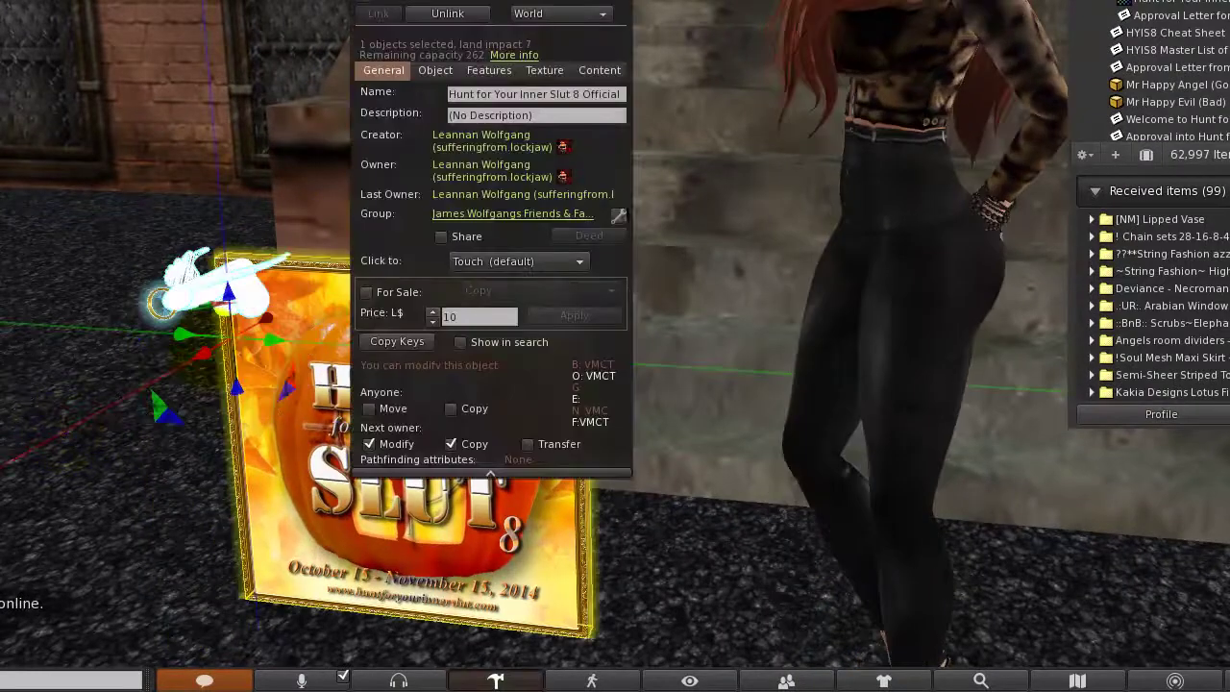
{"action": "left_click_drag", "start_coordinate": [201, 353], "coordinate": [164, 285]}
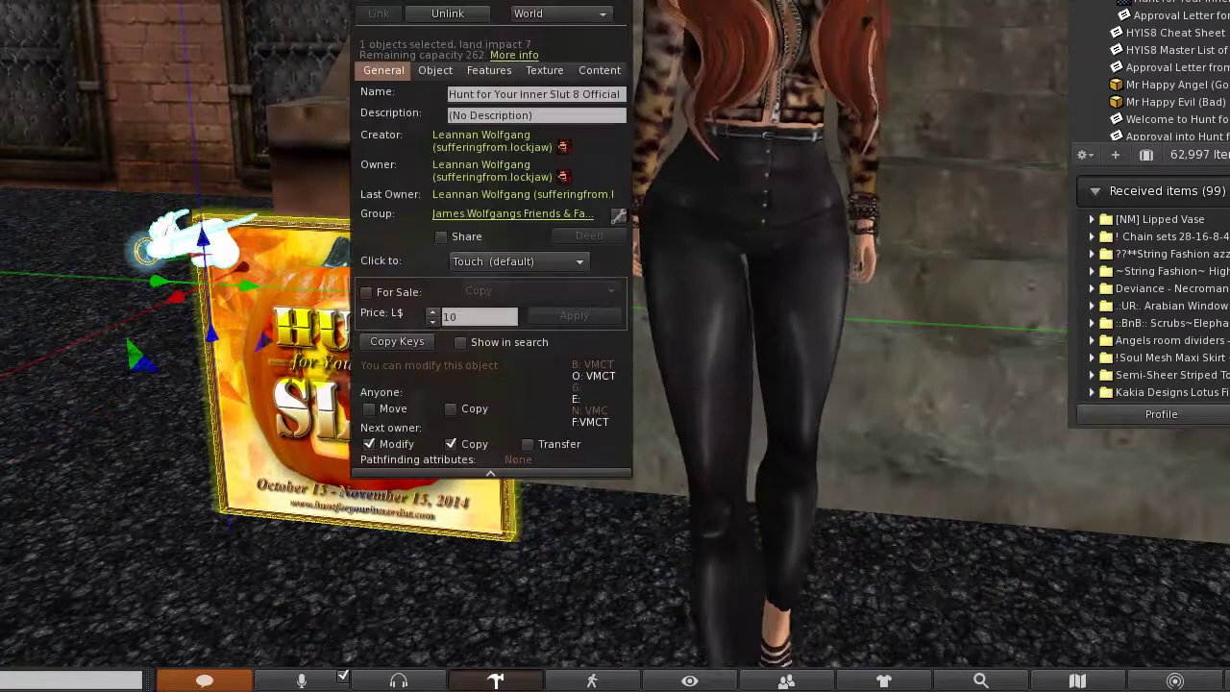
{"action": "left_click_drag", "start_coordinate": [166, 238], "coordinate": [176, 193]}
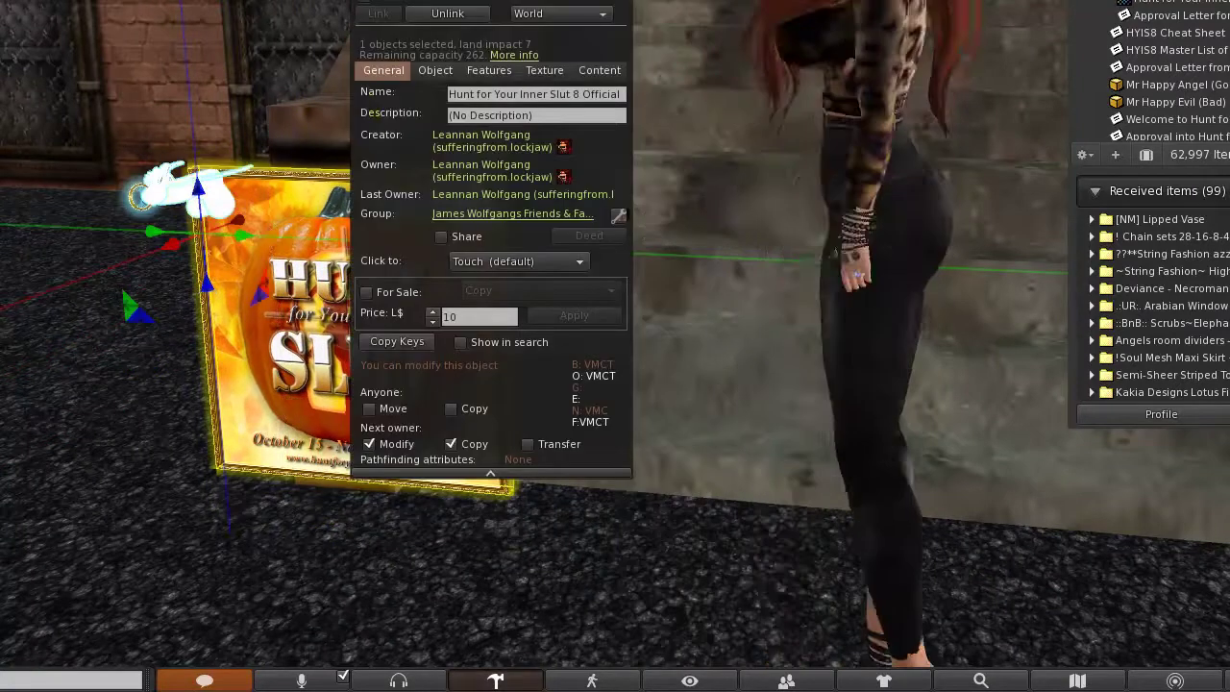
{"action": "key", "text": "Escape"}
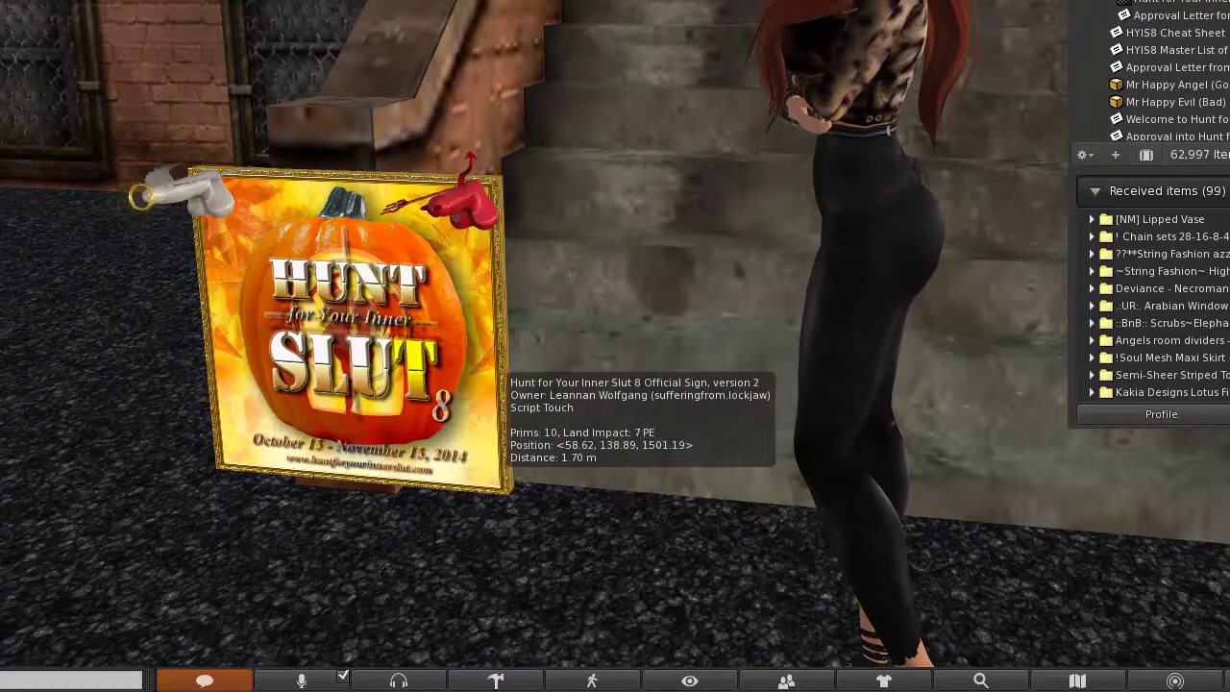
- Zoom the camera onto the placed sign and open its action menu
{"action": "left_click", "coordinate": [411, 362], "text": "alt"}
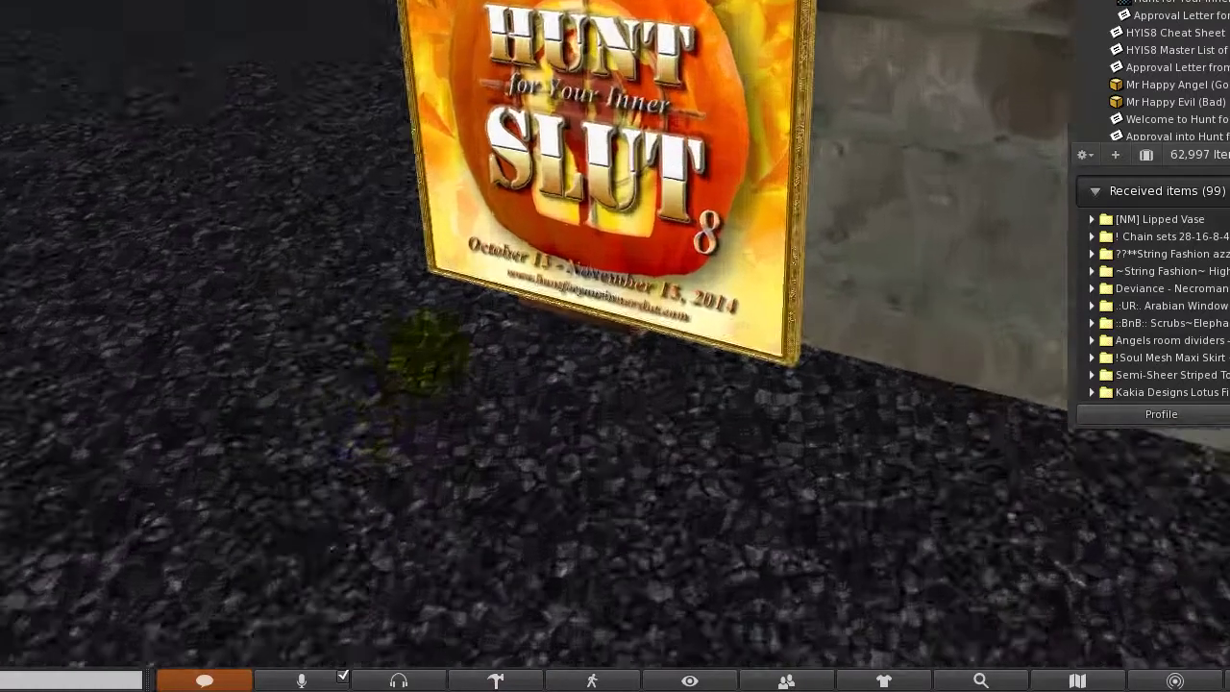
{"action": "scroll", "coordinate": [430, 355], "scroll_direction": "up", "scroll_amount": 2}
{"action": "scroll", "coordinate": [429, 356], "scroll_direction": "down", "scroll_amount": 2}
{"action": "scroll", "coordinate": [430, 355], "scroll_direction": "up", "scroll_amount": 2}
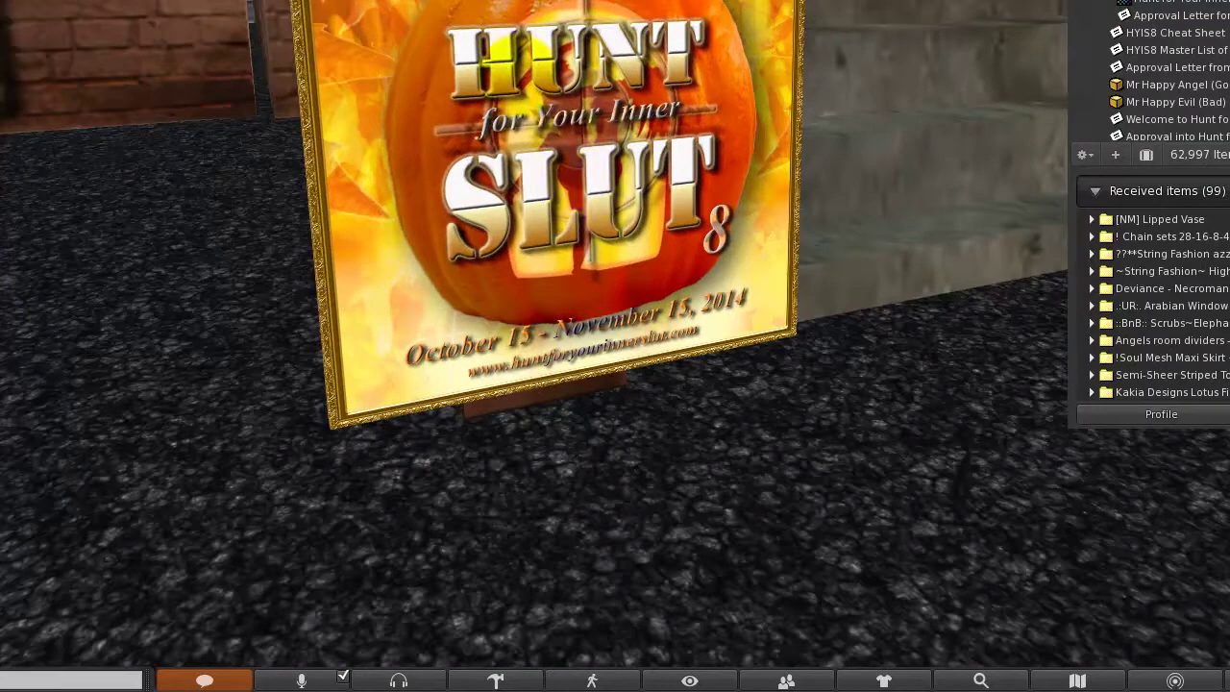
{"action": "right_click", "coordinate": [519, 75]}
- Browse the sign's contents and open the 'Welcome to Hunt for Your Inner Slut, Round 8!!' notecard
{"action": "left_click", "coordinate": [575, 117]}
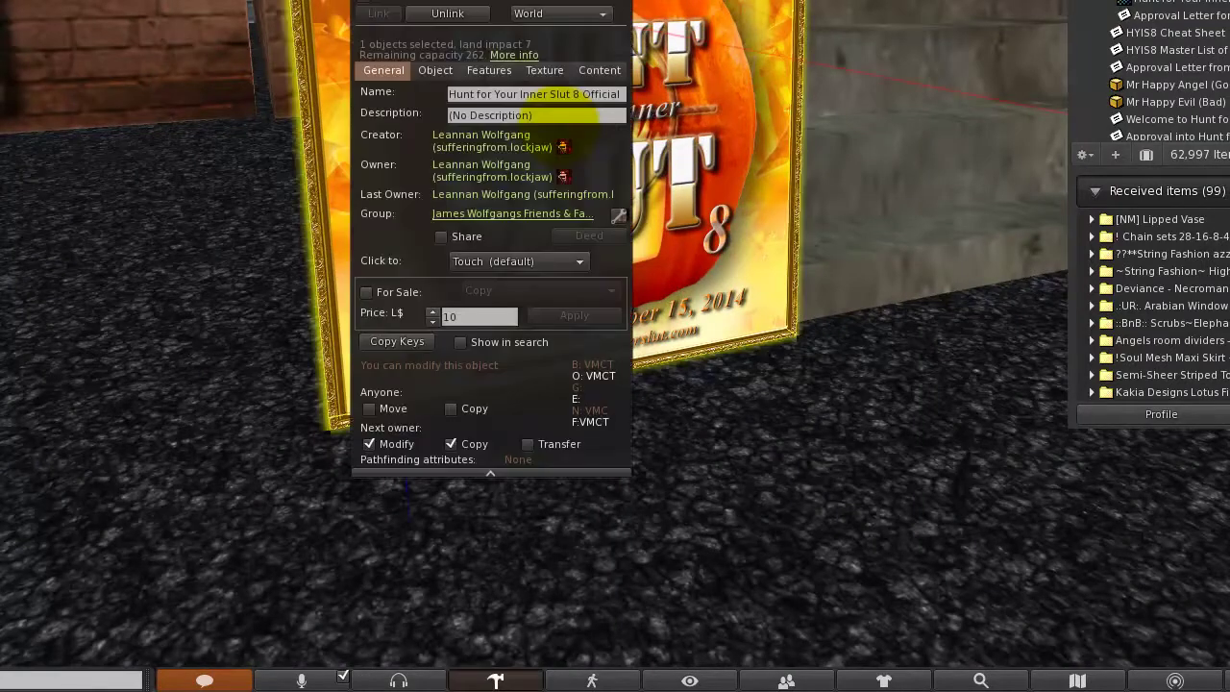
{"action": "left_click", "coordinate": [600, 70]}
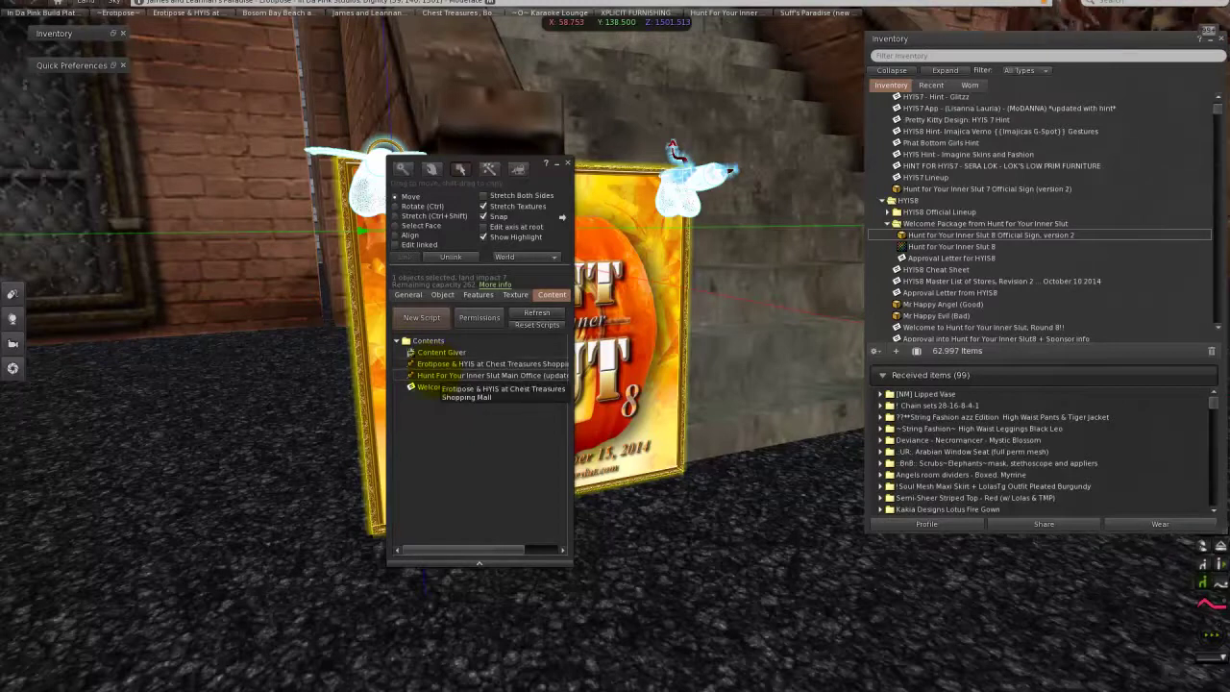
{"action": "left_click", "coordinate": [429, 375]}
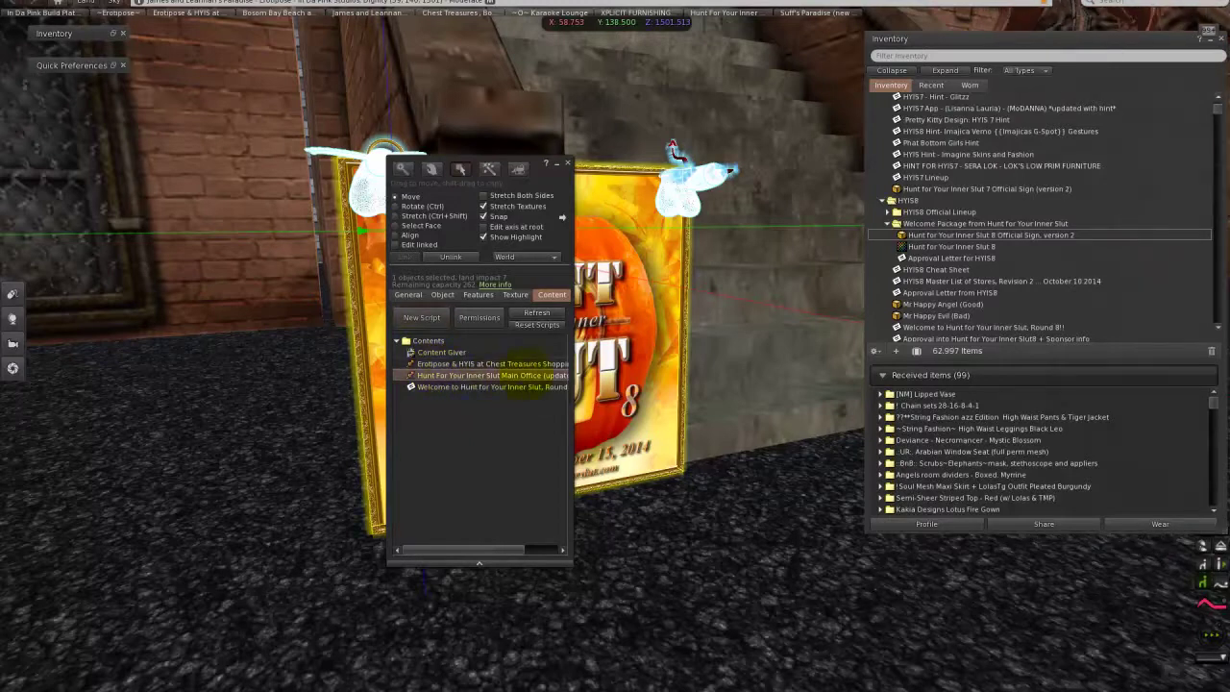
{"action": "left_click", "coordinate": [479, 363]}
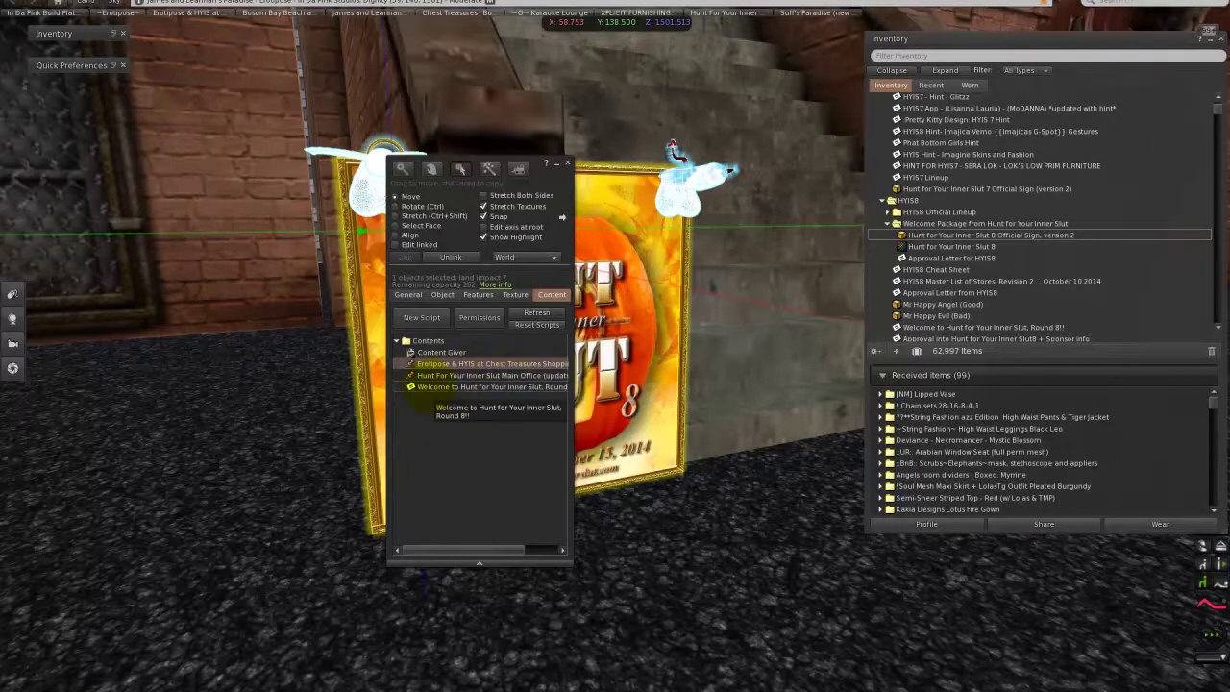
{"action": "left_click", "coordinate": [429, 386]}
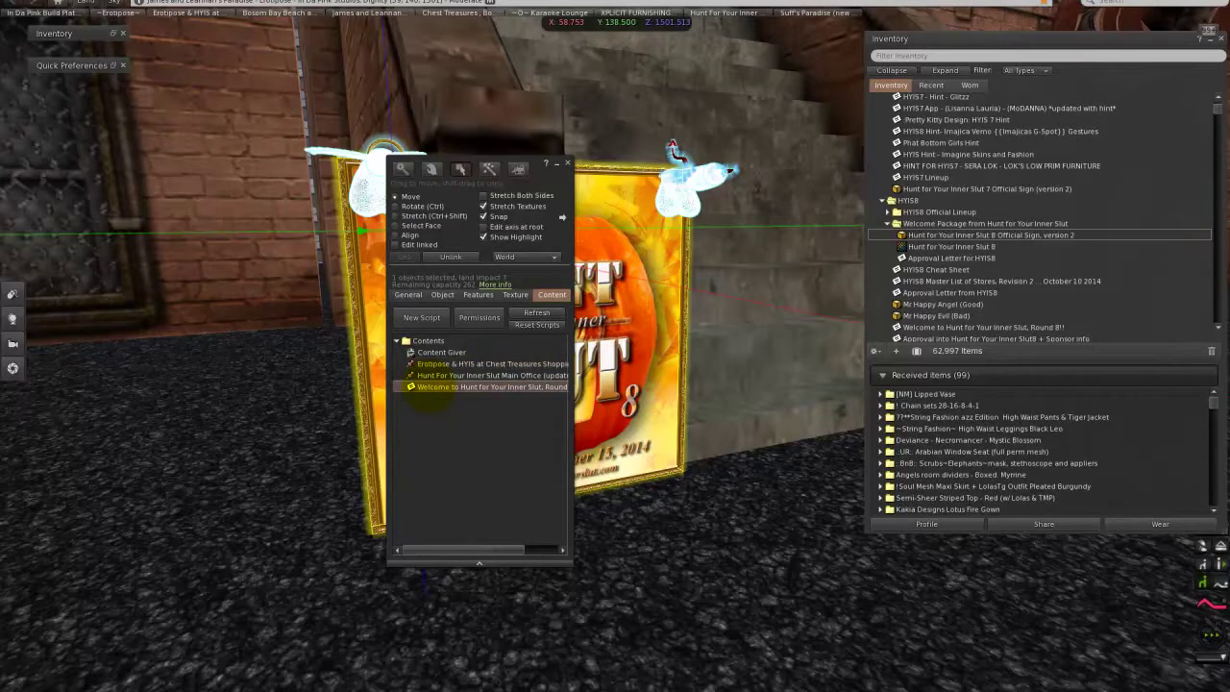
{"action": "double_click", "coordinate": [429, 386]}
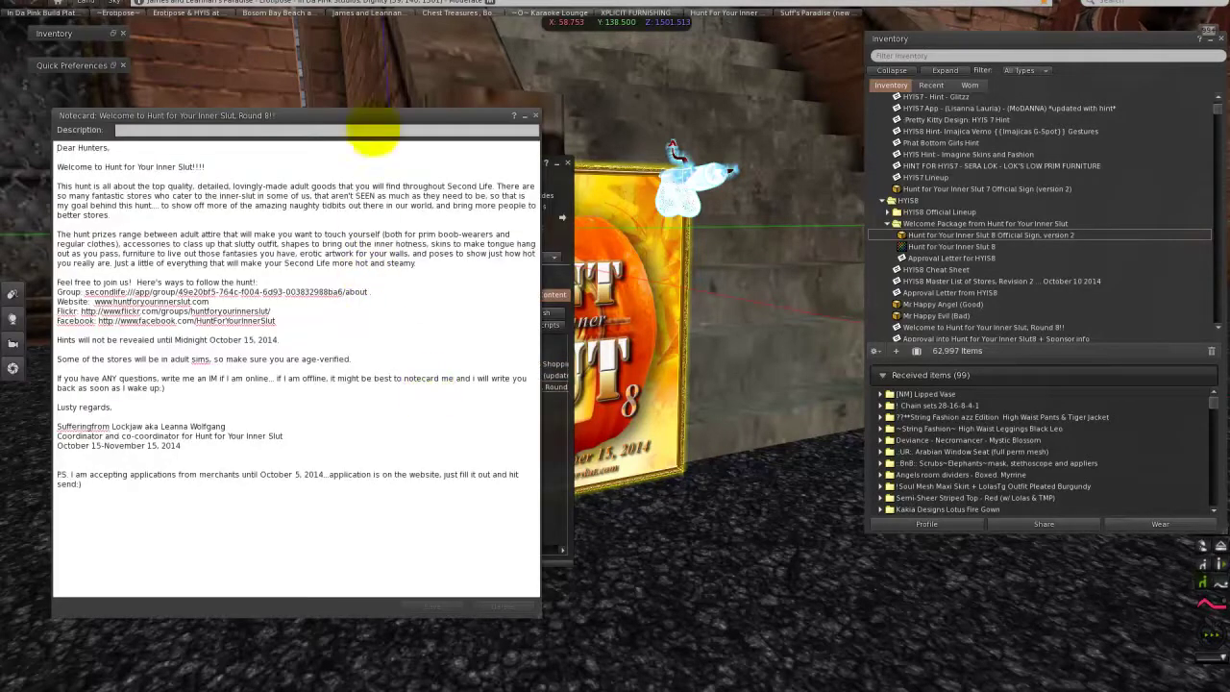
- Move the welcome notecard window aside, finish reading it, and close it
{"action": "left_click_drag", "start_coordinate": [452, 120], "coordinate": [532, 54]}
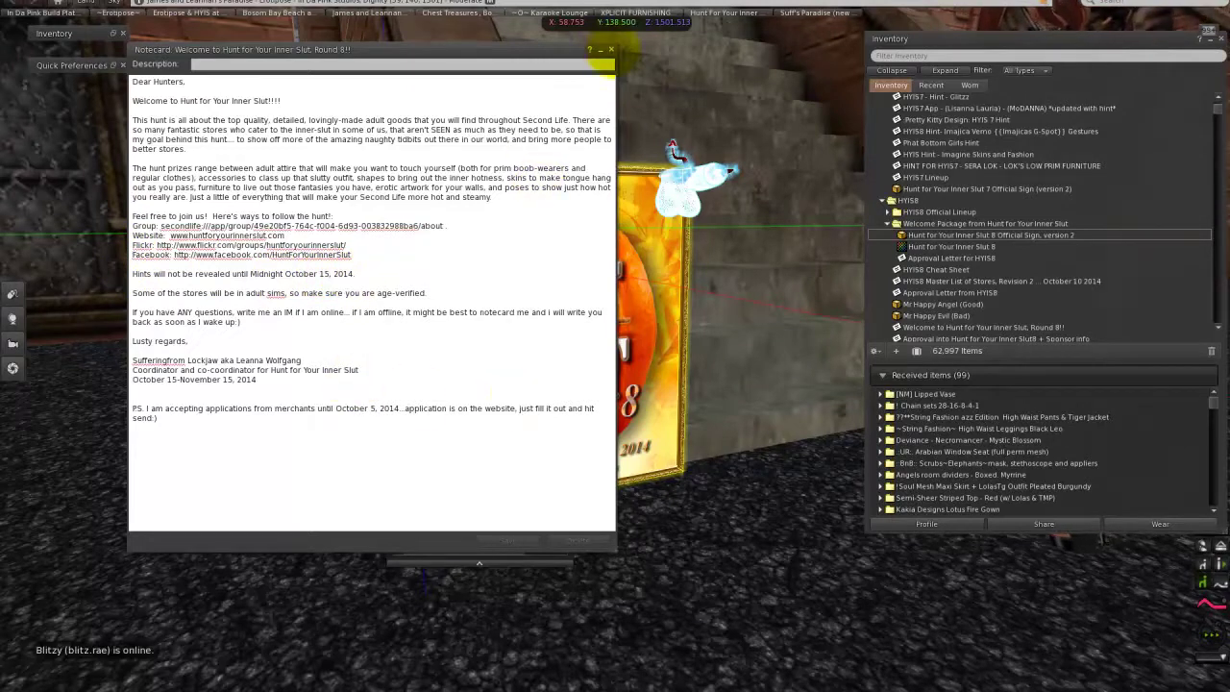
{"action": "left_click", "coordinate": [601, 50]}
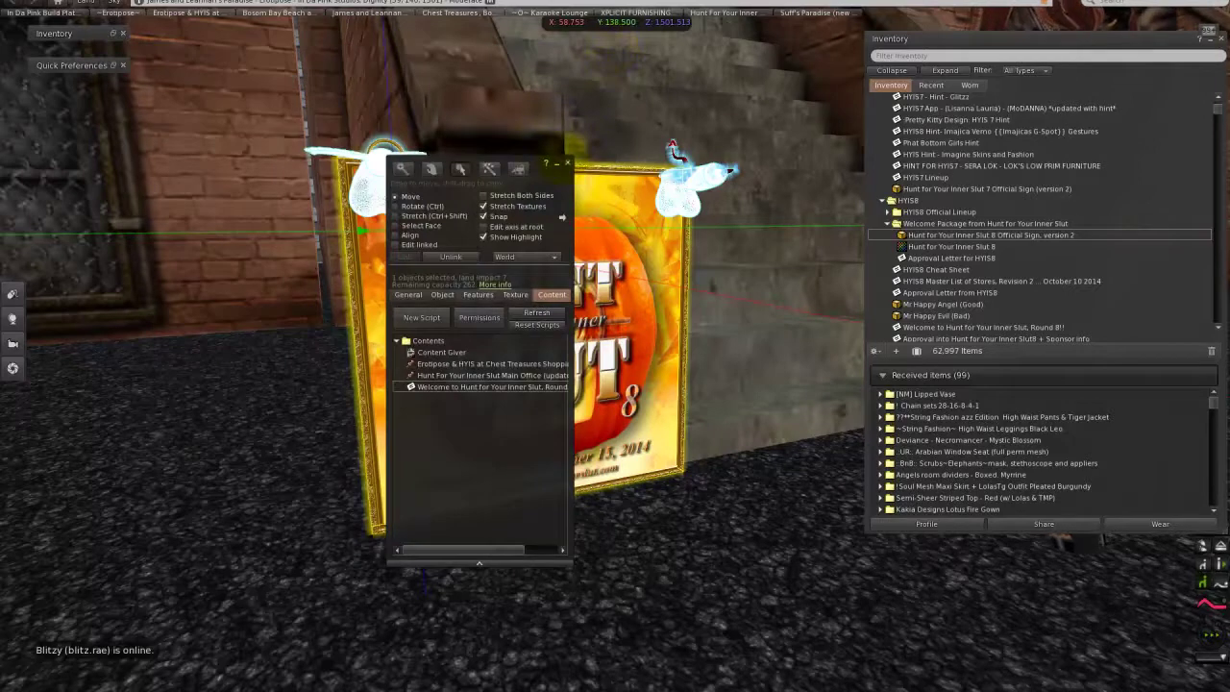
- Exit the sign's editor, reopen it via Edit to recheck contents, then close it and dismiss the pie menu
{"action": "key", "text": "Escape"}
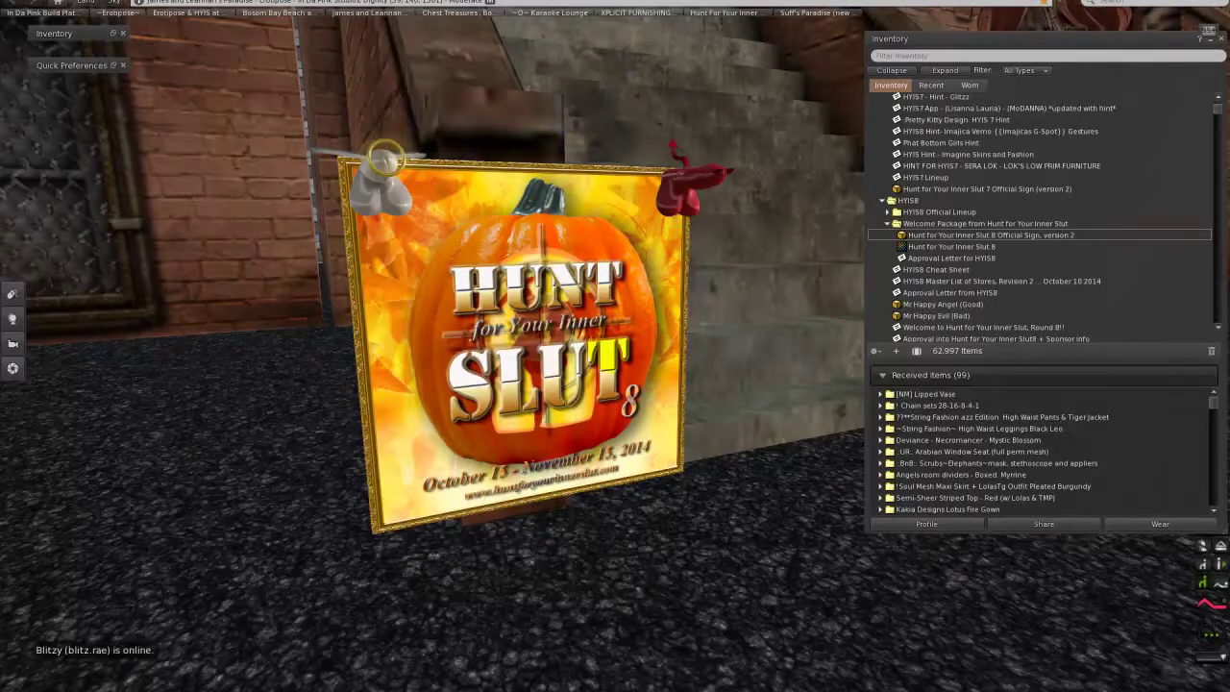
{"action": "scroll", "coordinate": [576, 365], "scroll_direction": "up", "scroll_amount": 5}
{"action": "scroll", "coordinate": [519, 346], "scroll_direction": "down", "scroll_amount": 3}
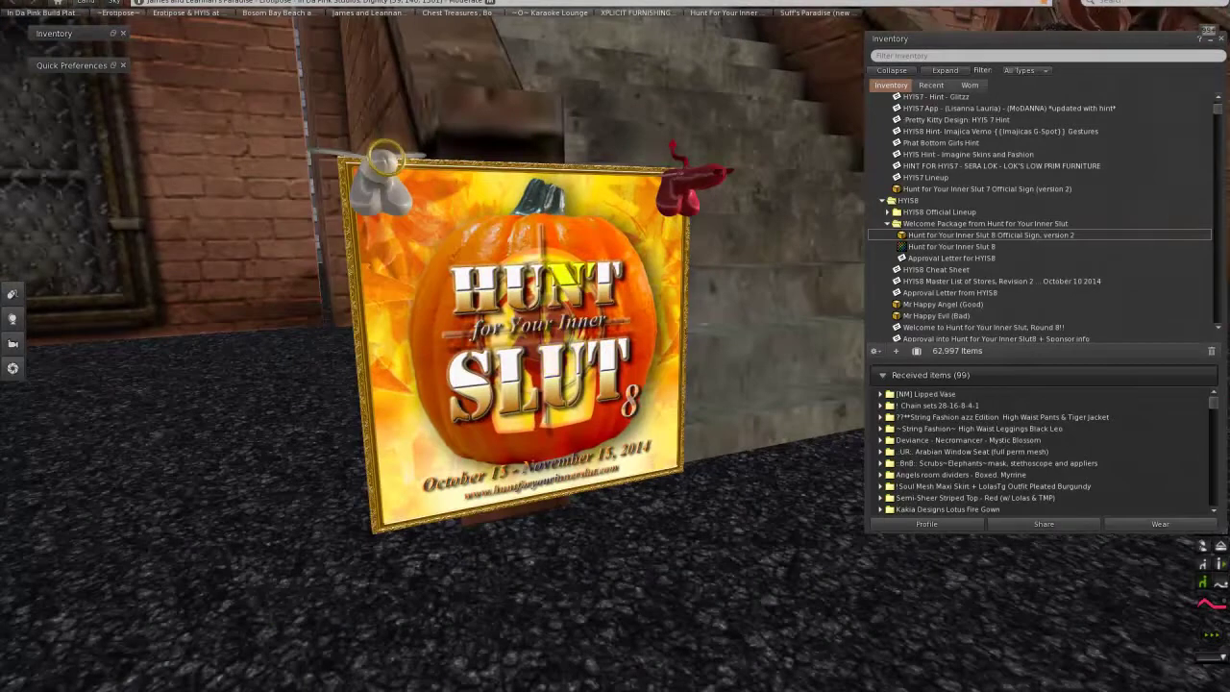
{"action": "right_click", "coordinate": [568, 261]}
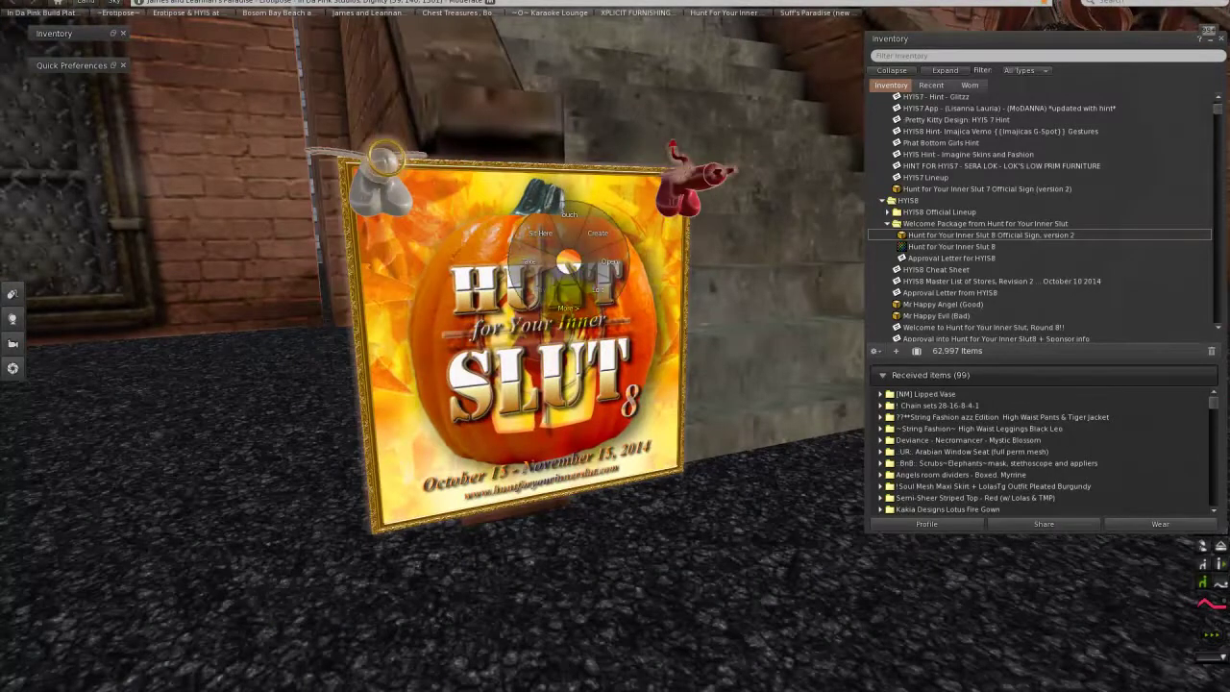
{"action": "left_click", "coordinate": [596, 287]}
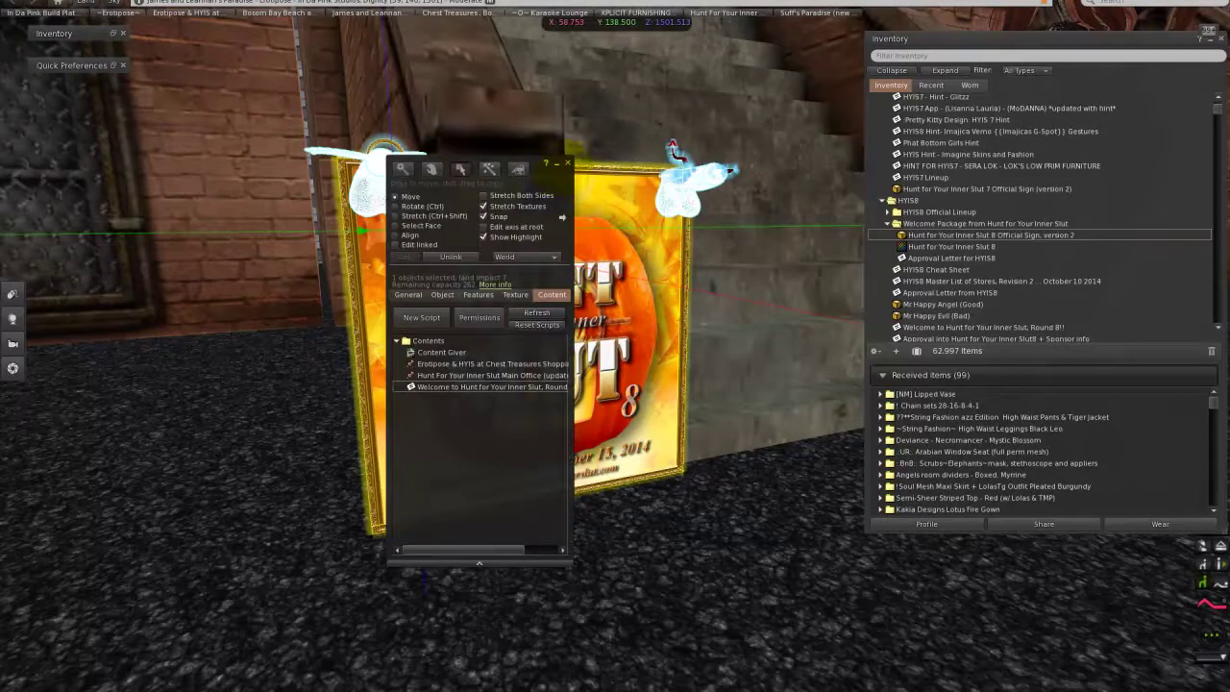
{"action": "left_click", "coordinate": [567, 162]}
{"action": "right_click", "coordinate": [533, 327]}
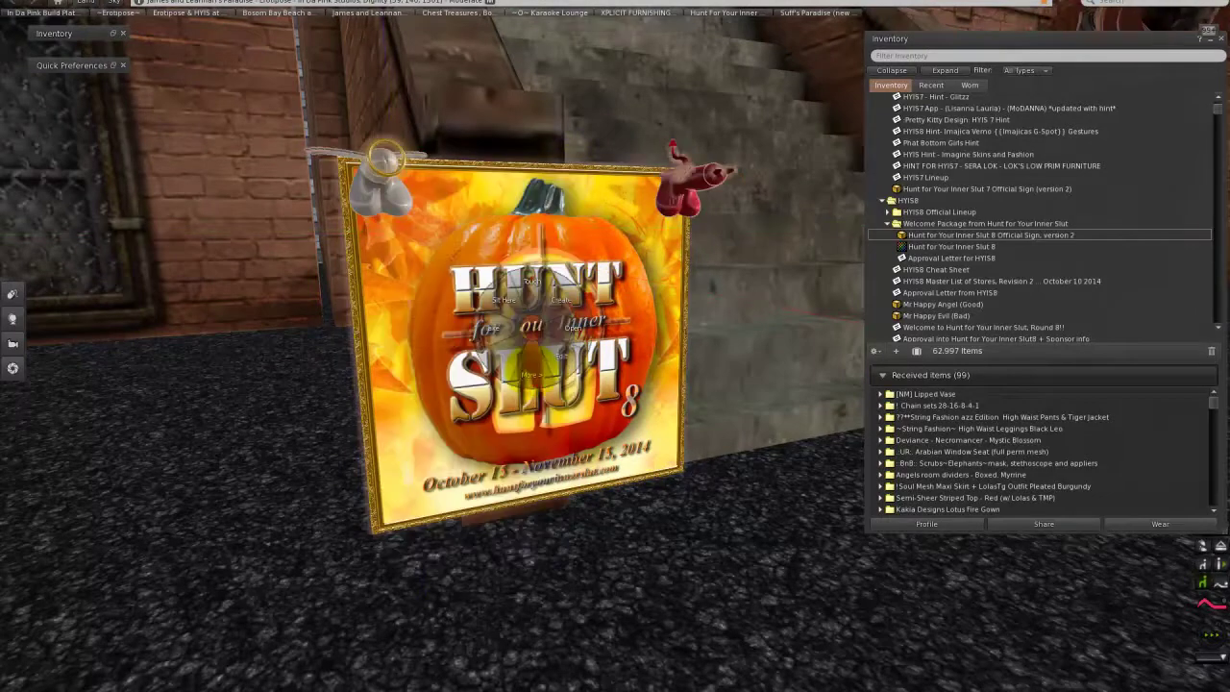
{"action": "key", "text": "Escape"}
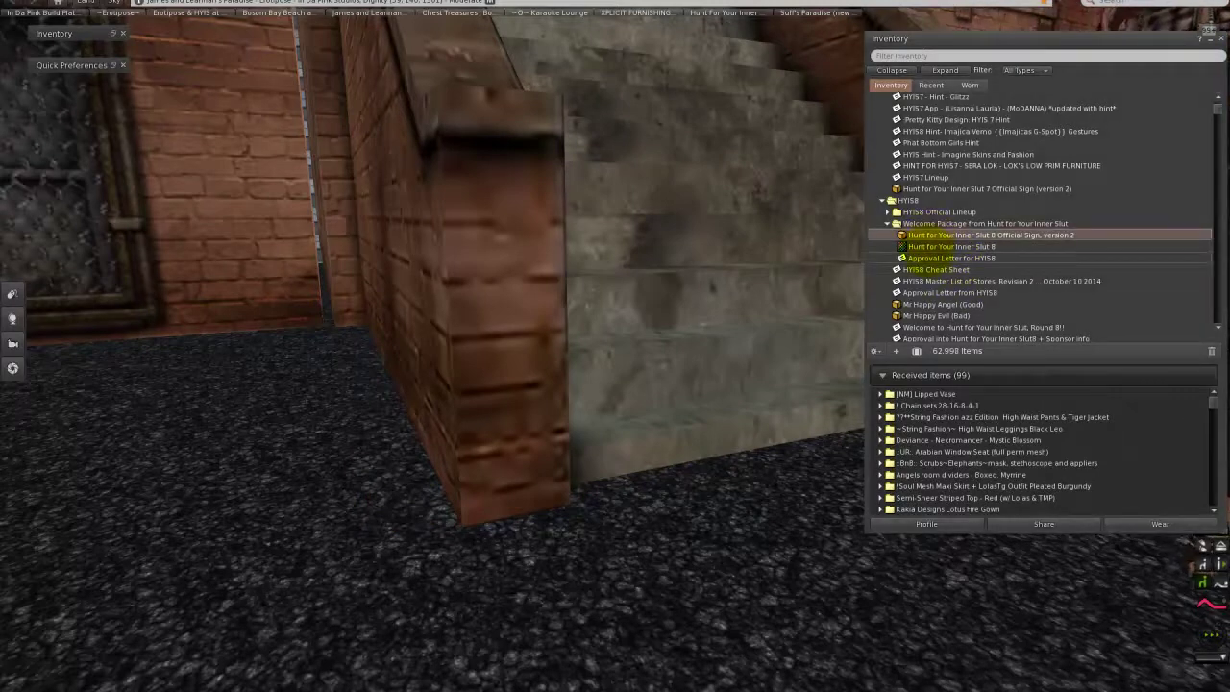
- Open the 'Approval Letter for HYIS8' notecard, enlarge its window, and highlight the important dates
{"action": "left_click", "coordinate": [951, 246]}
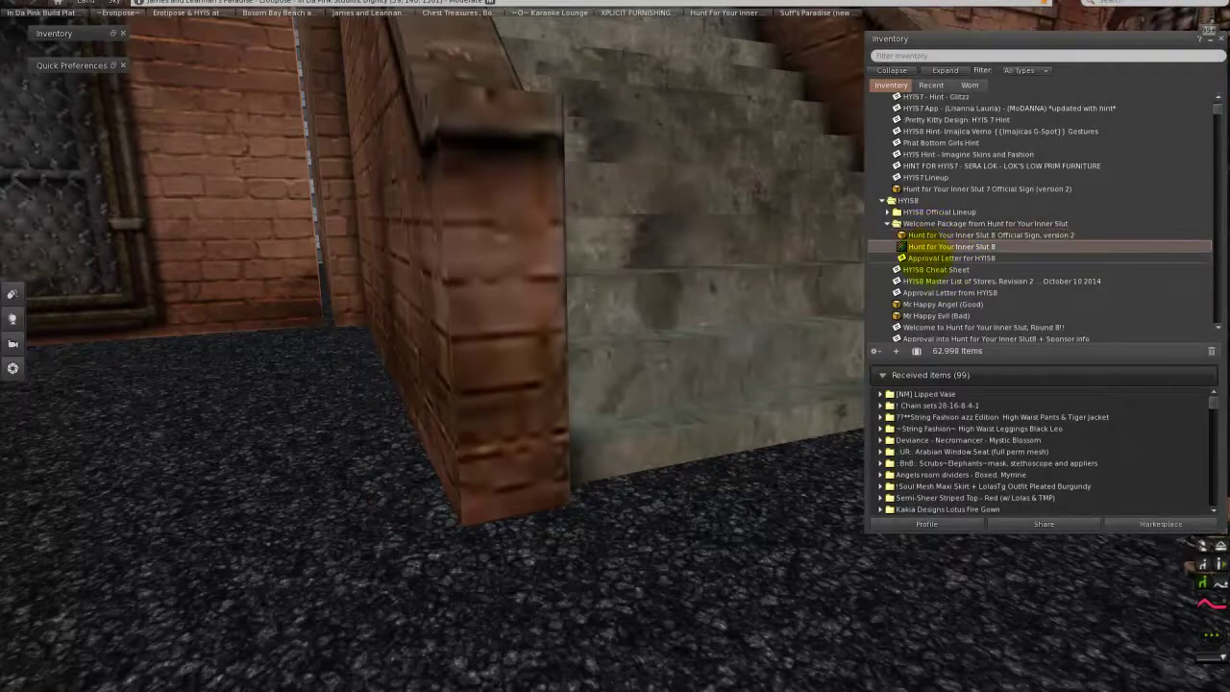
{"action": "double_click", "coordinate": [952, 258]}
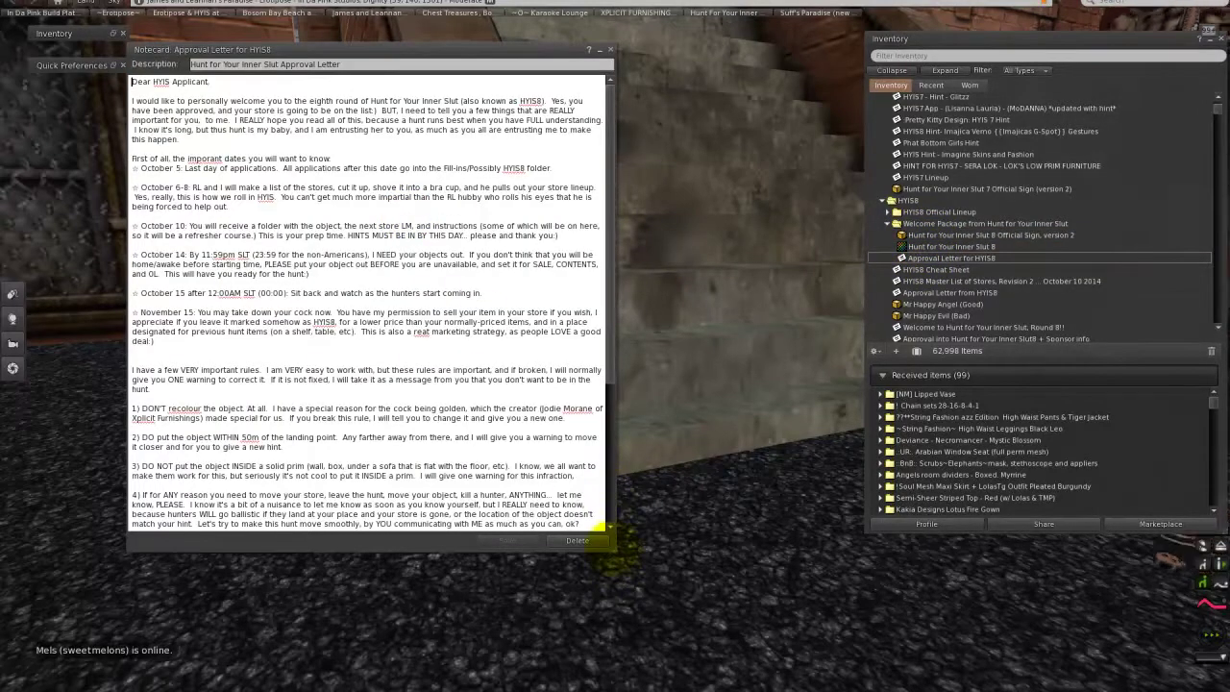
{"action": "left_click_drag", "start_coordinate": [609, 530], "coordinate": [695, 656]}
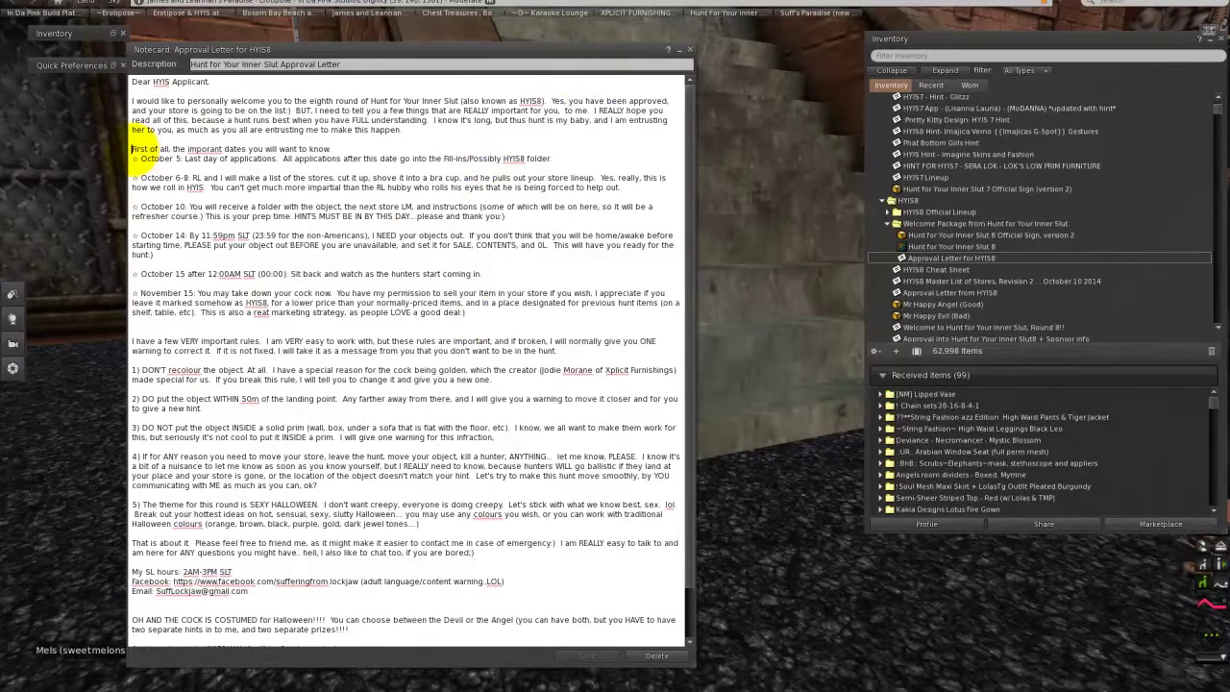
{"action": "left_click_drag", "start_coordinate": [135, 151], "coordinate": [488, 327]}
{"action": "left_click", "coordinate": [486, 324]}
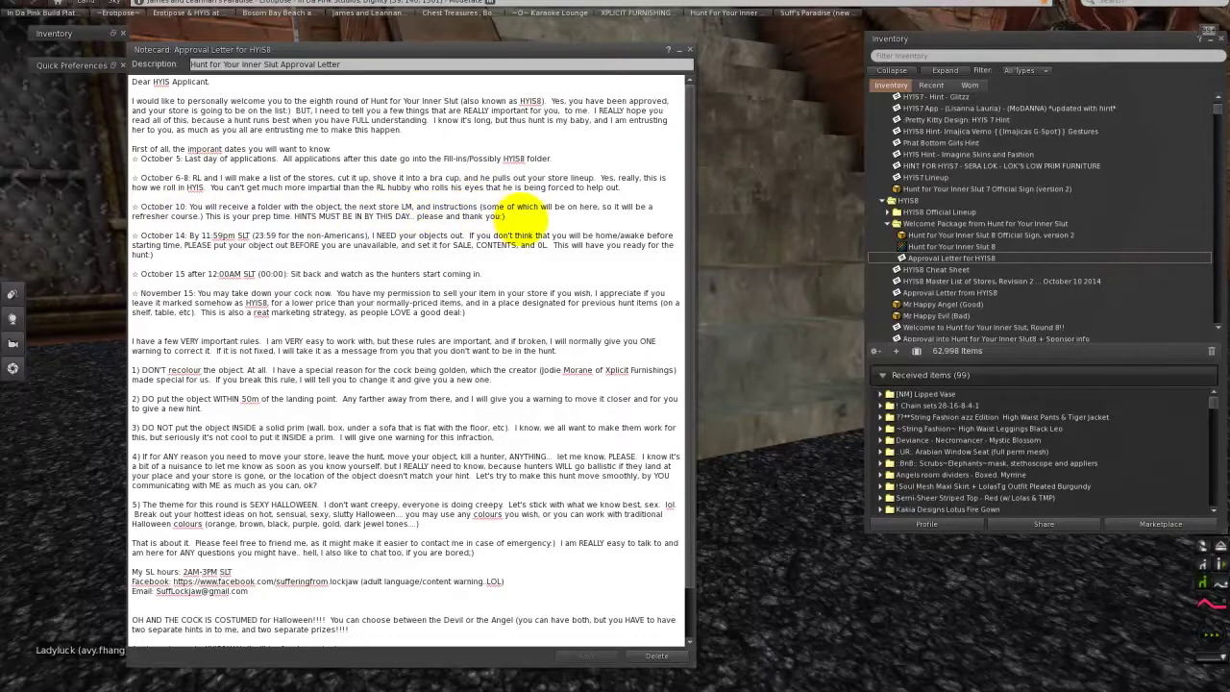
- Scroll to the end of the approval letter and start deleting it
{"action": "scroll", "coordinate": [519, 217], "scroll_direction": "down", "scroll_amount": 1}
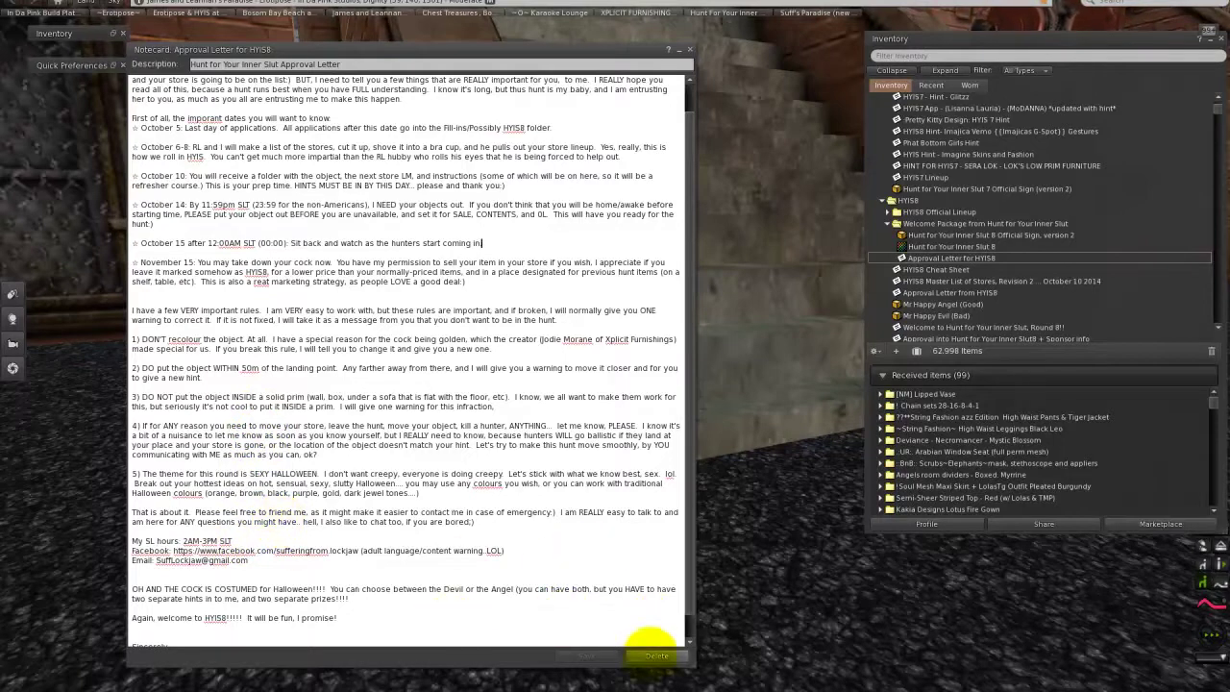
{"action": "left_click", "coordinate": [656, 656]}
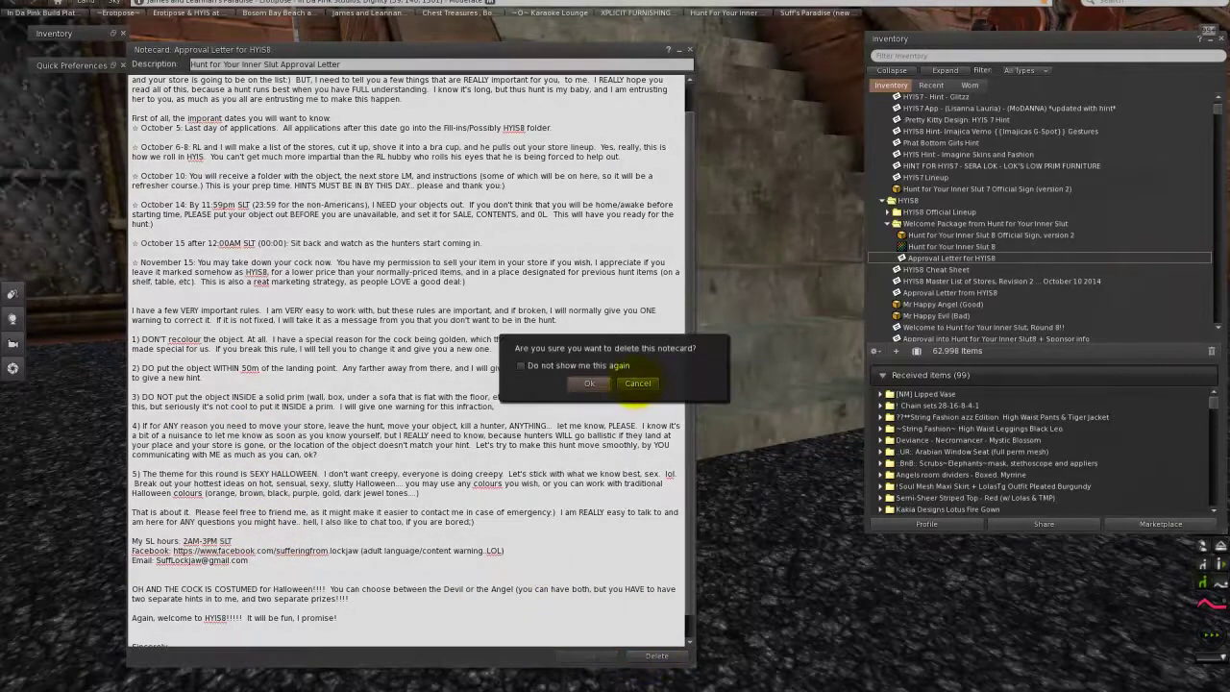
- Cancel the deletion, close the approval letter, and close the extra Inventory window
{"action": "left_click", "coordinate": [639, 383]}
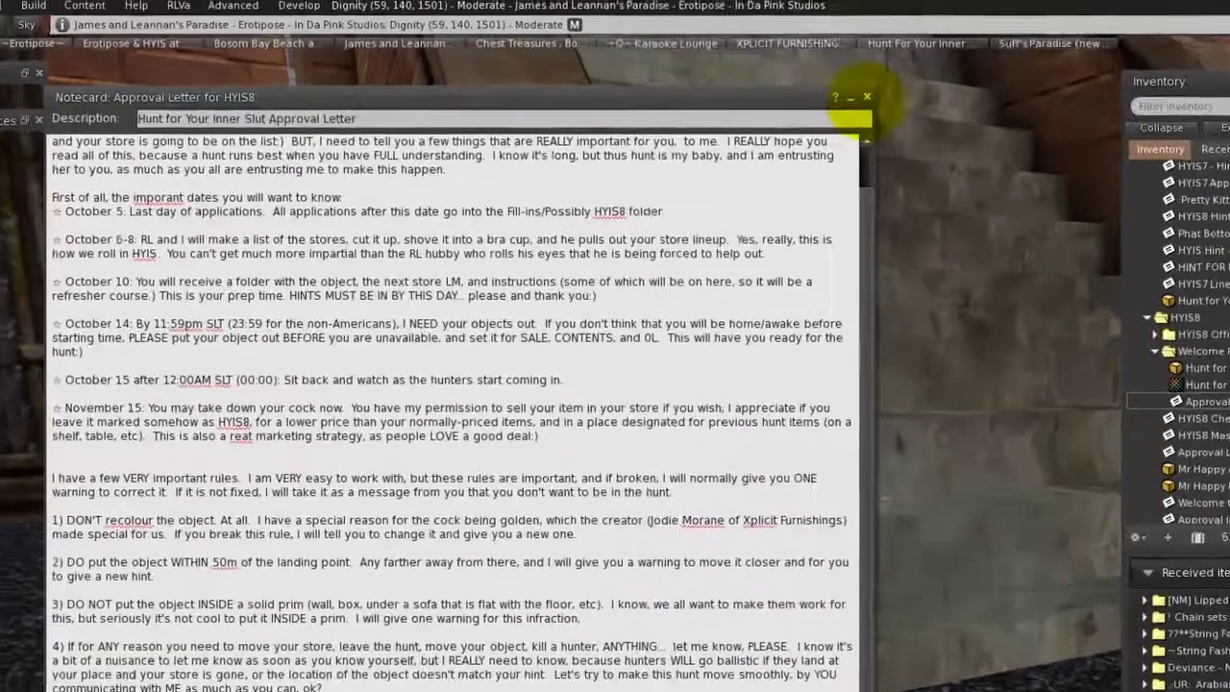
{"action": "key", "text": "ctrl+w"}
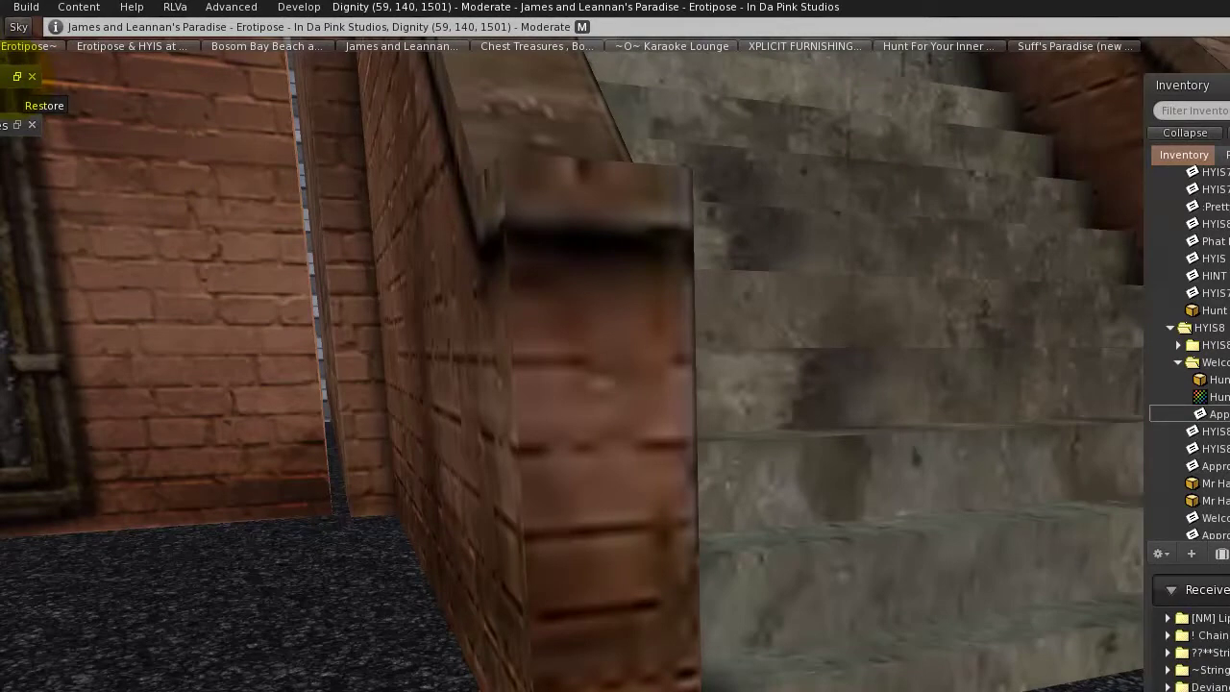
{"action": "left_click", "coordinate": [17, 76]}
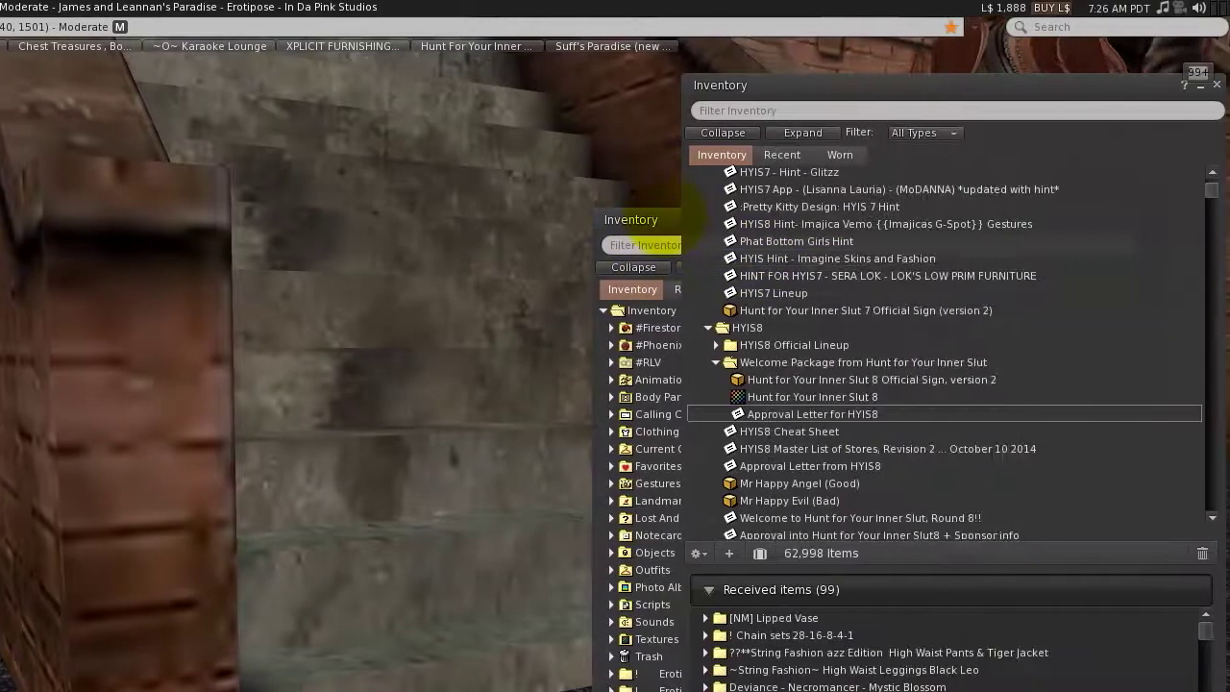
{"action": "left_click", "coordinate": [1105, 245]}
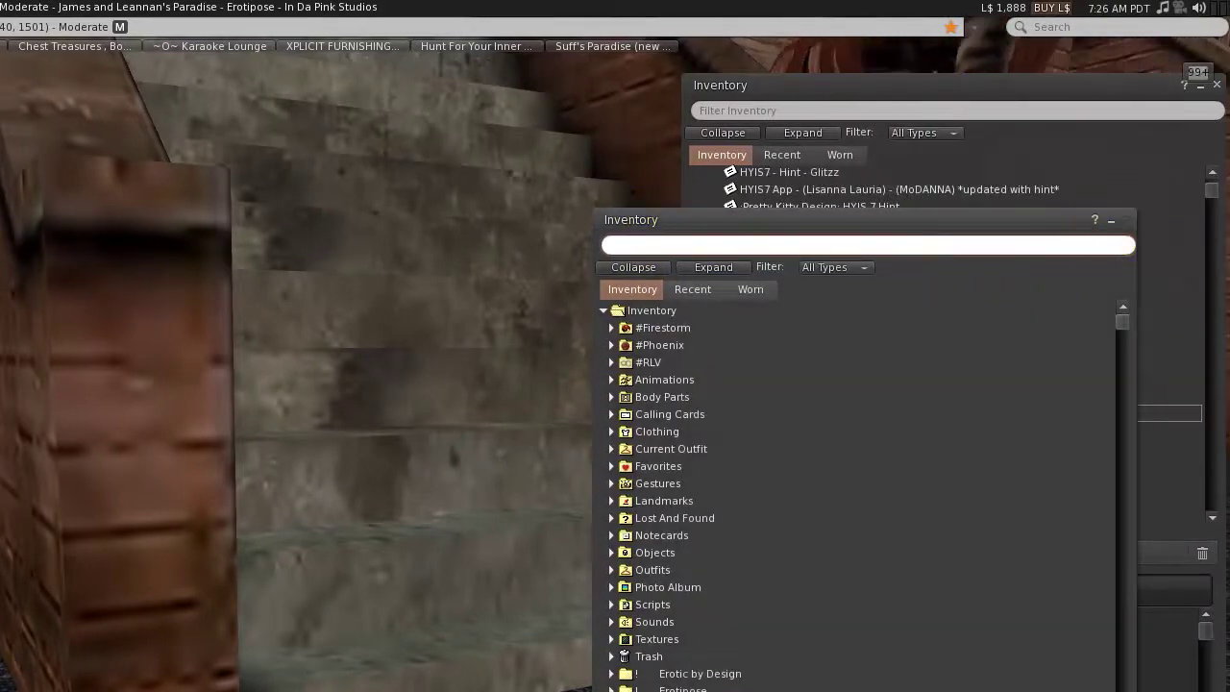
{"action": "key", "text": "ctrl+w"}
{"action": "left_click", "coordinate": [980, 389]}
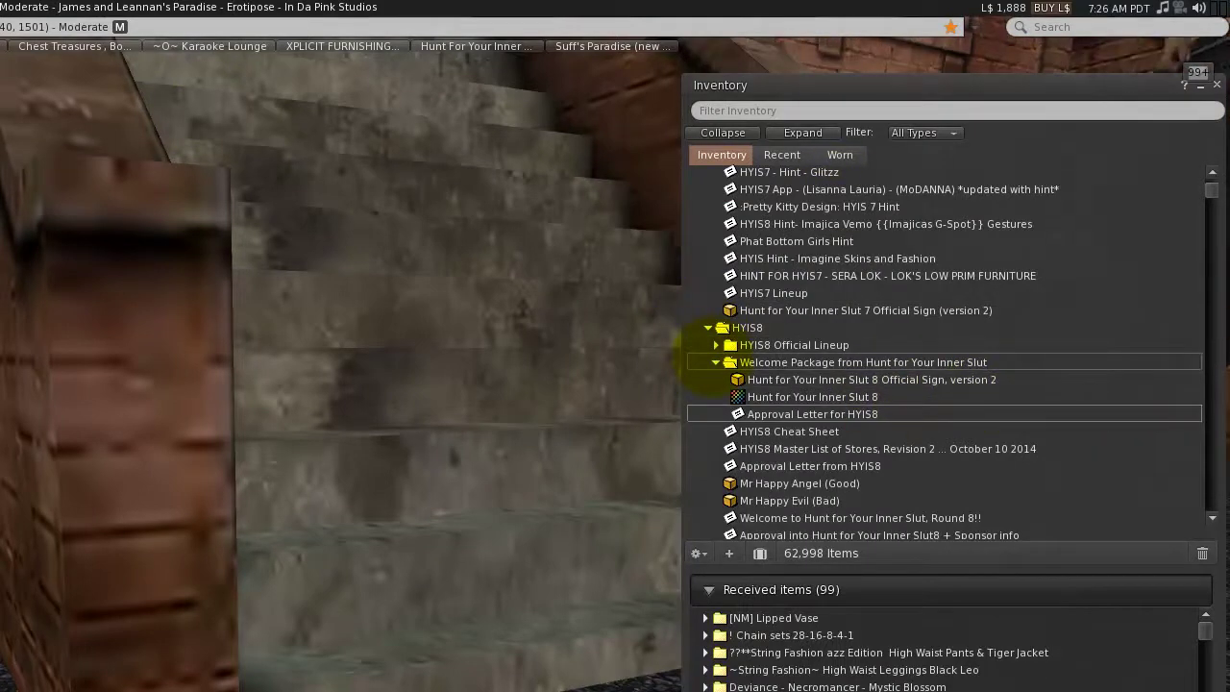
- Expand HYIS8 Official Lineup > 051-060 > HYIS8 #051 Erotipose in Inventory
{"action": "left_click", "coordinate": [715, 363]}
{"action": "left_click", "coordinate": [715, 345]}
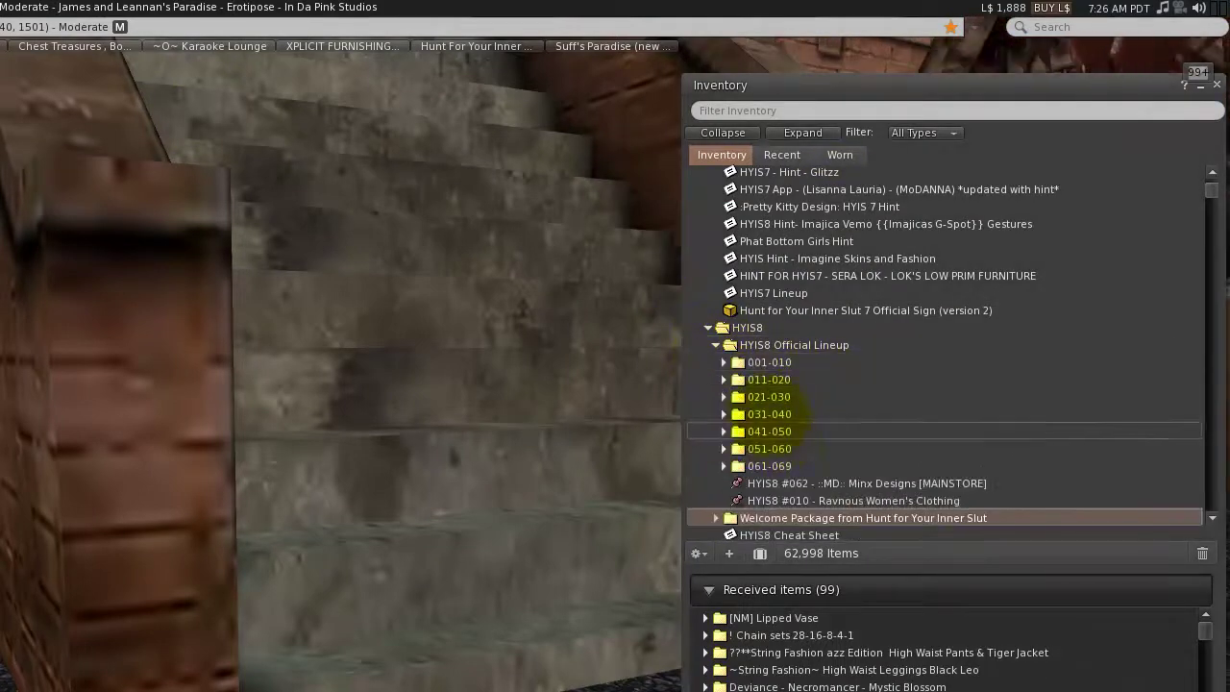
{"action": "left_click_drag", "start_coordinate": [908, 97], "coordinate": [96, 92]}
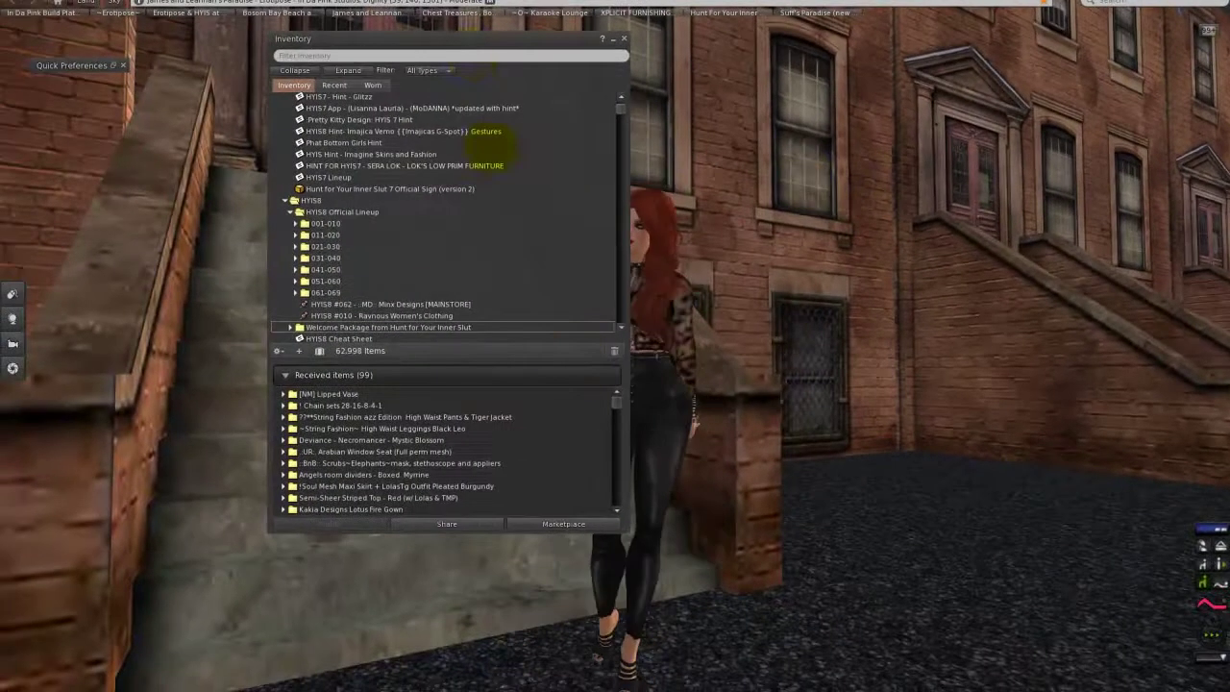
{"action": "left_click_drag", "start_coordinate": [474, 39], "coordinate": [1067, 83]}
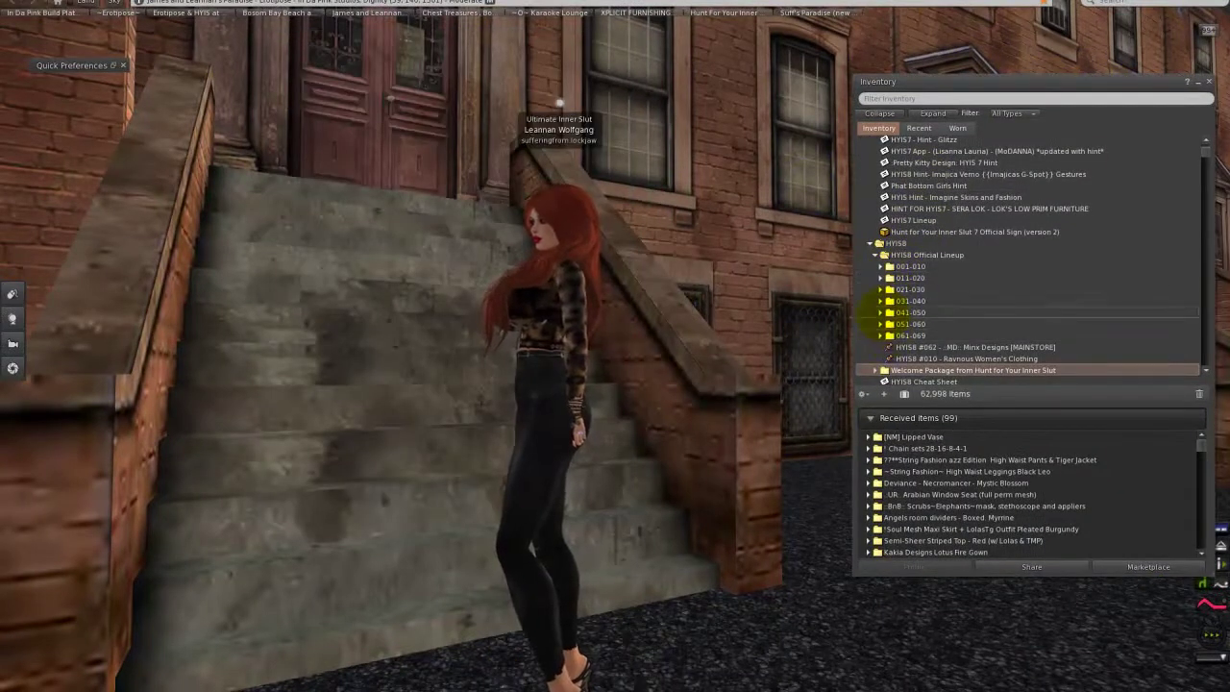
{"action": "left_click", "coordinate": [879, 324]}
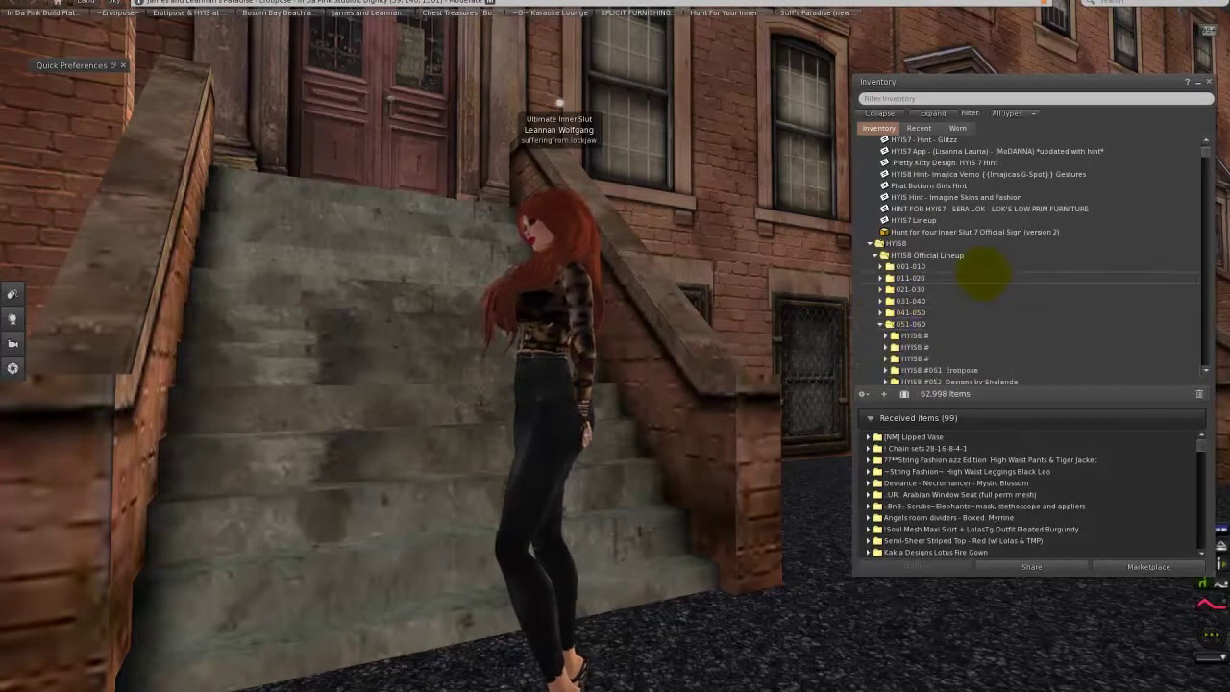
{"action": "scroll", "coordinate": [982, 274], "scroll_direction": "down", "scroll_amount": 4}
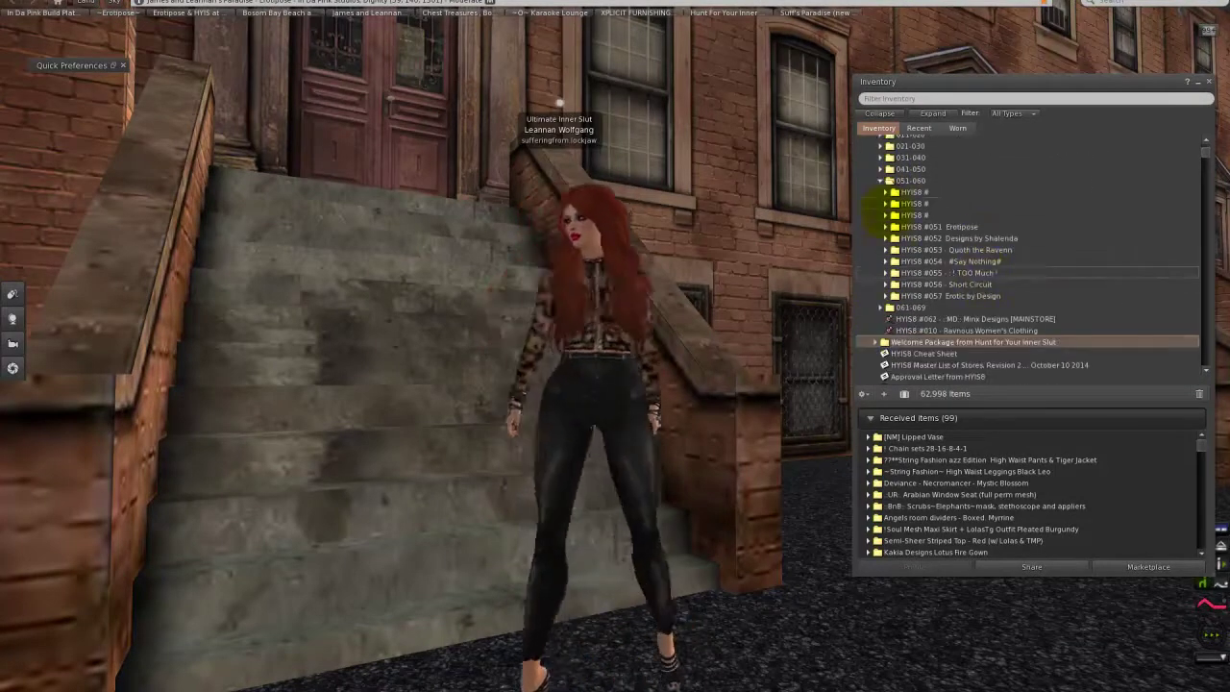
{"action": "left_click", "coordinate": [885, 227]}
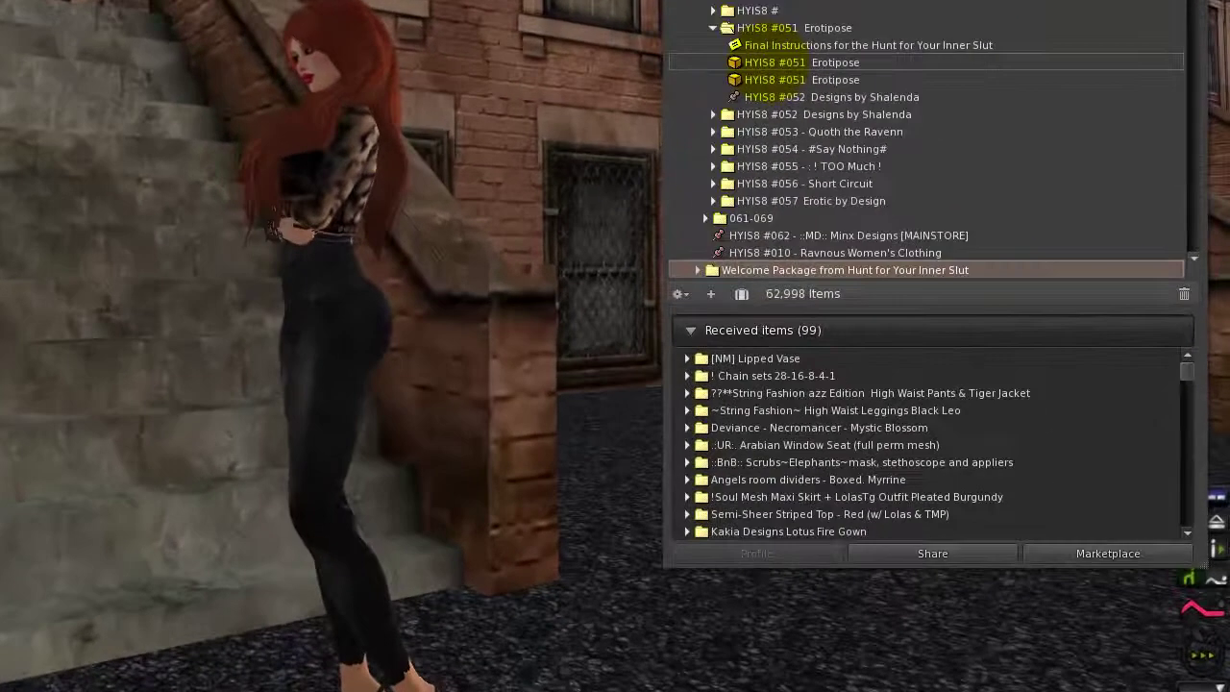
- Browse the HYIS8 #051 Erotipose folder items, ending on the #051 Erotipose object
{"action": "left_click", "coordinate": [942, 237]}
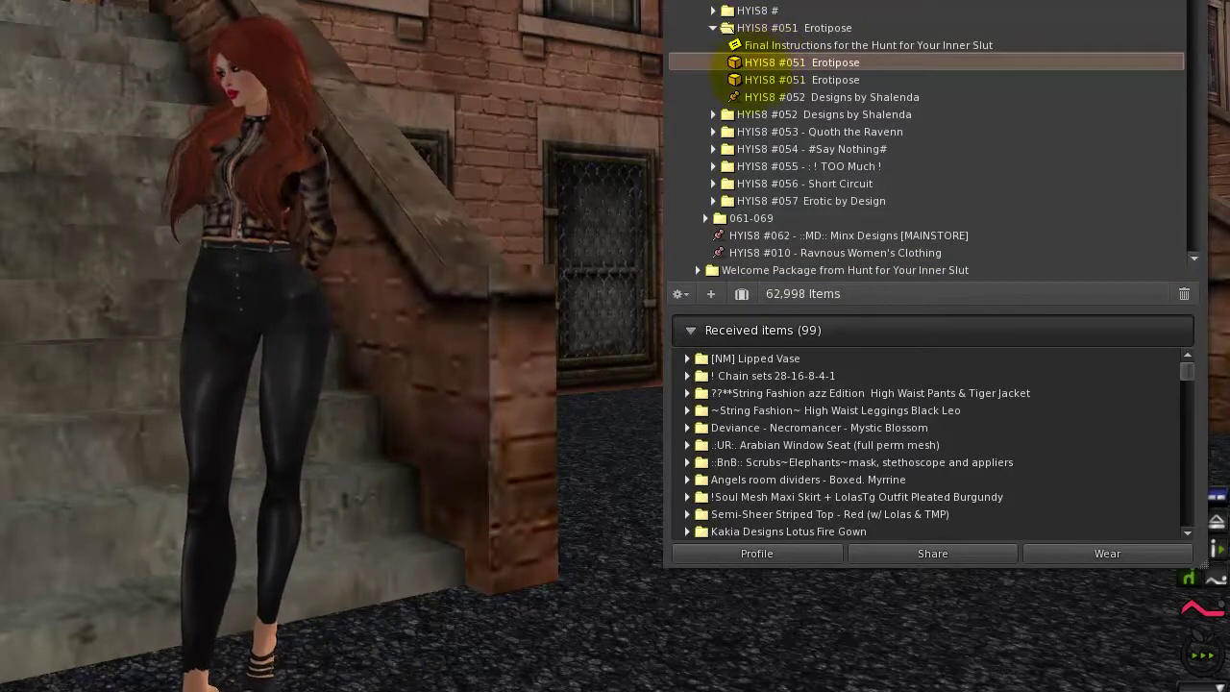
{"action": "left_click", "coordinate": [723, 97]}
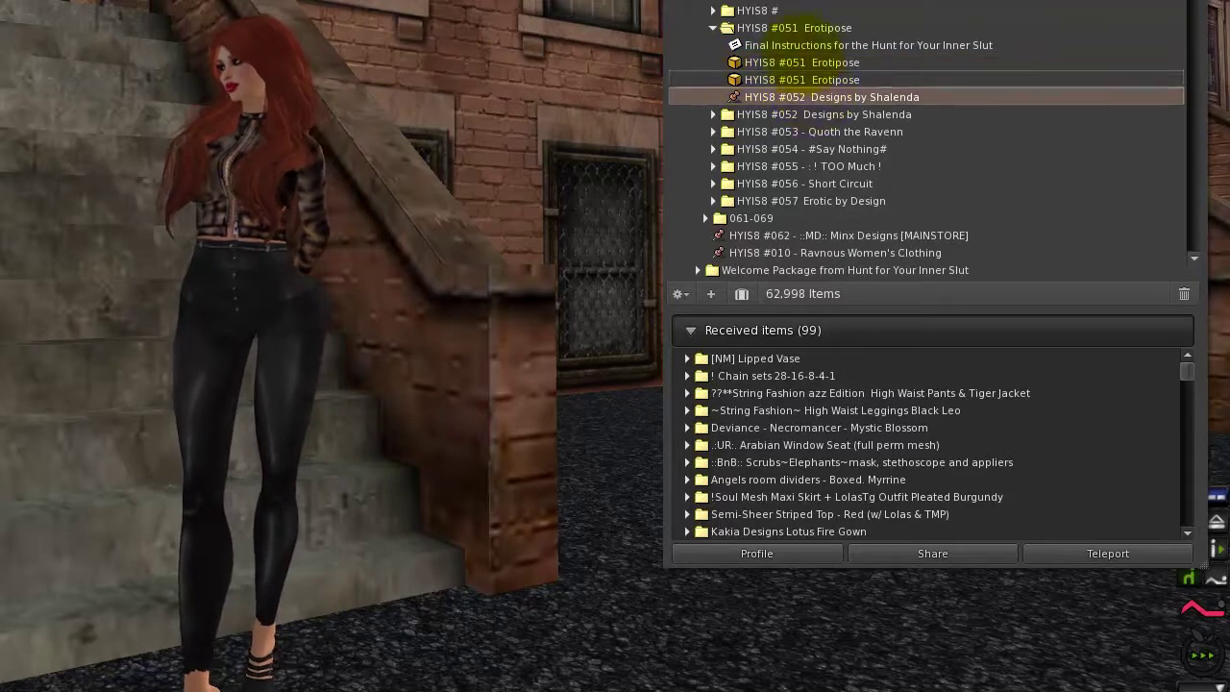
{"action": "left_click", "coordinate": [769, 45]}
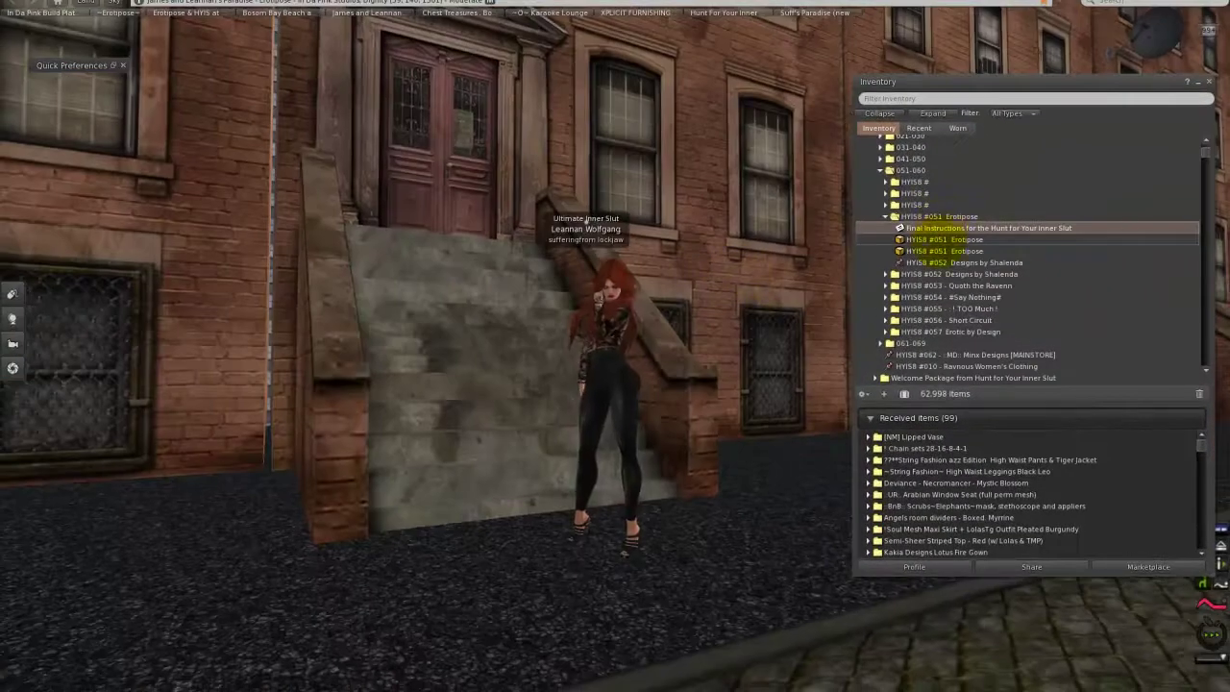
{"action": "key", "text": "Down"}
{"action": "left_click", "coordinate": [495, 504]}
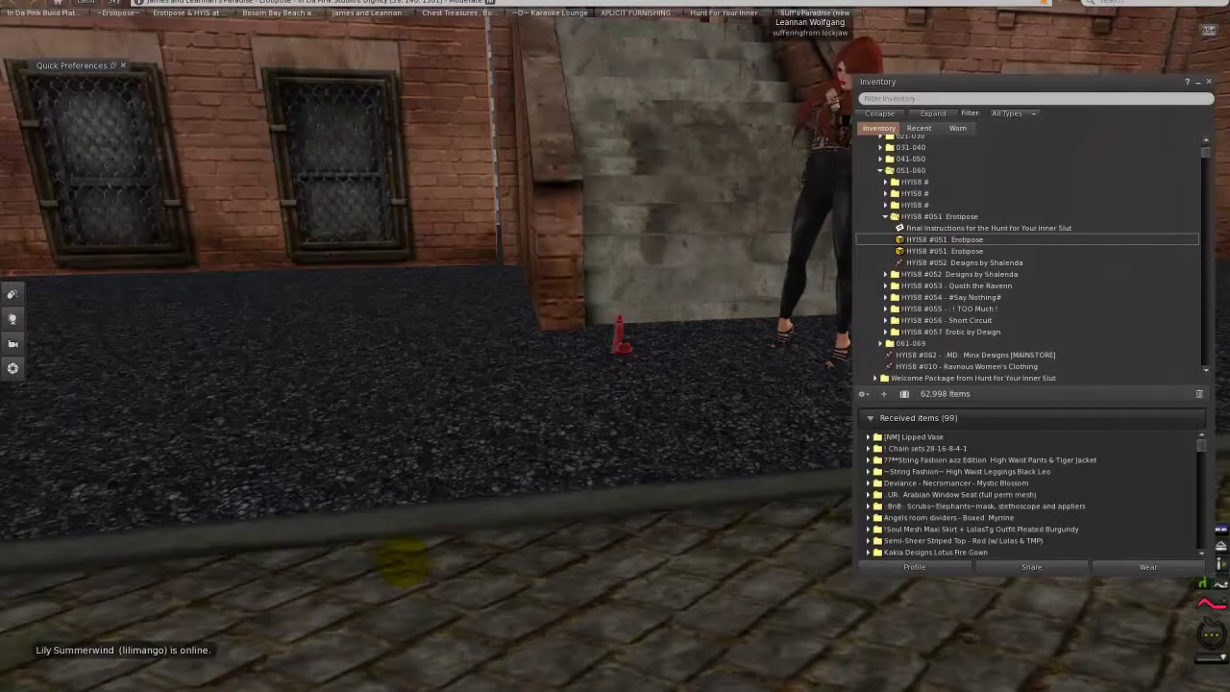
{"action": "scroll", "coordinate": [620, 337], "scroll_direction": "up", "scroll_amount": 5}
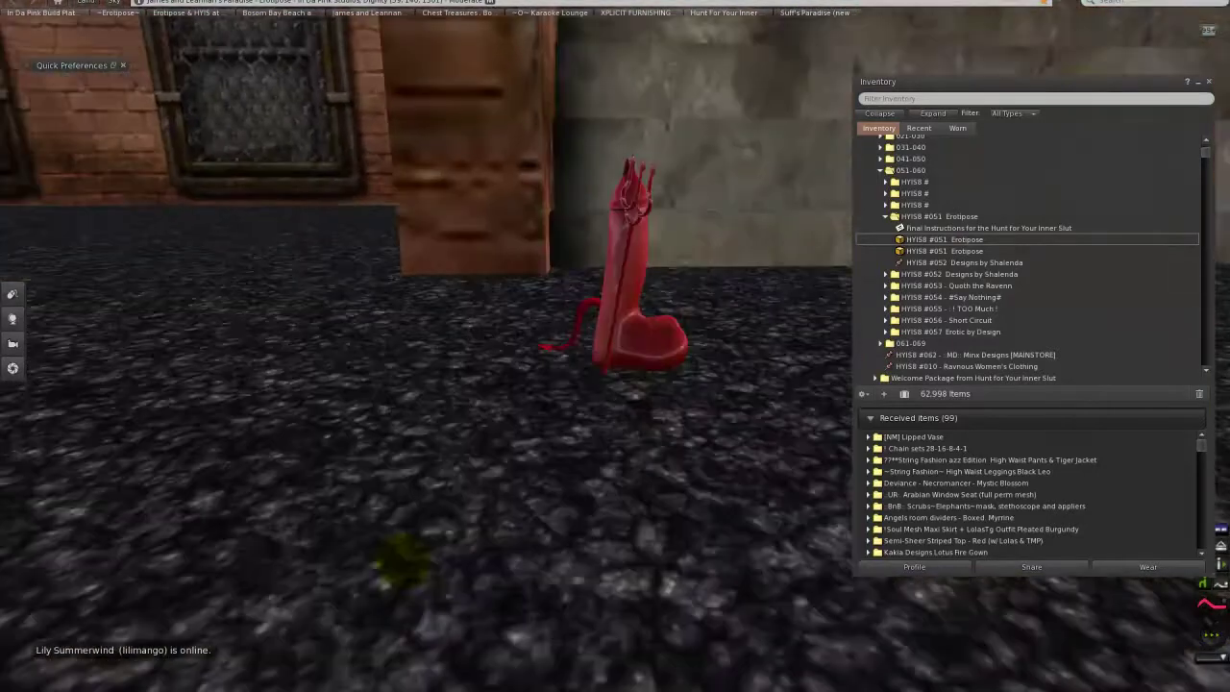
{"action": "key", "text": "alt+Left"}
{"action": "key", "text": "alt+Left"}
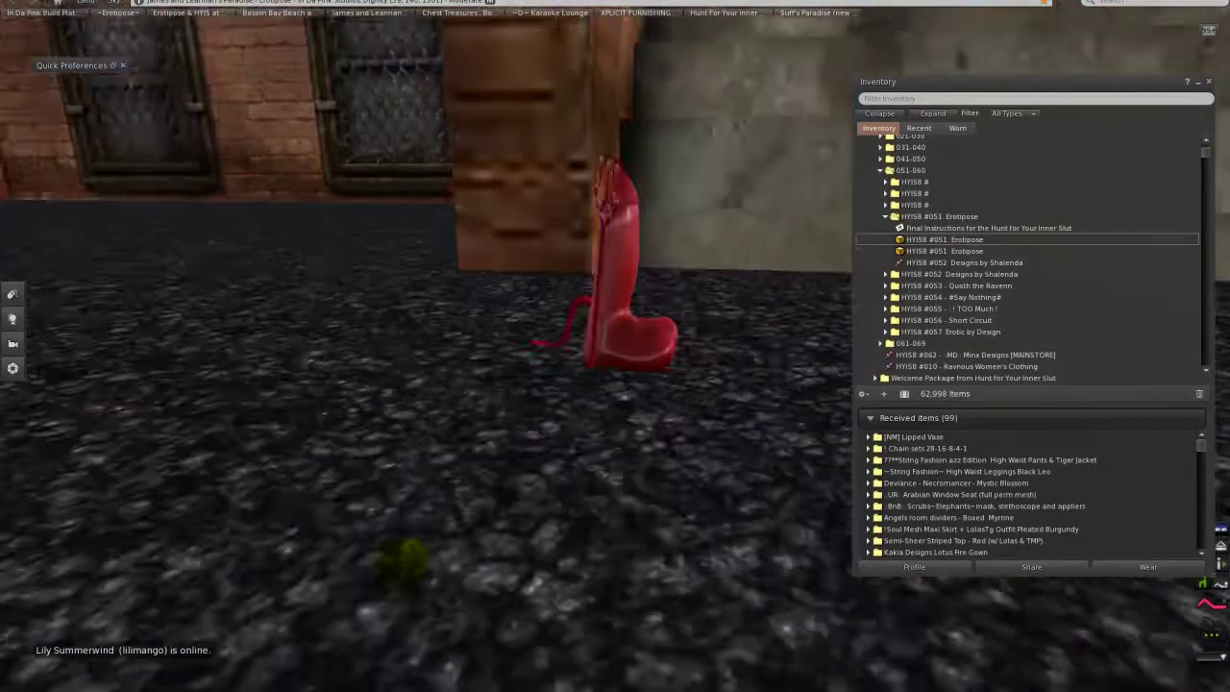
{"action": "key", "text": "alt+Left"}
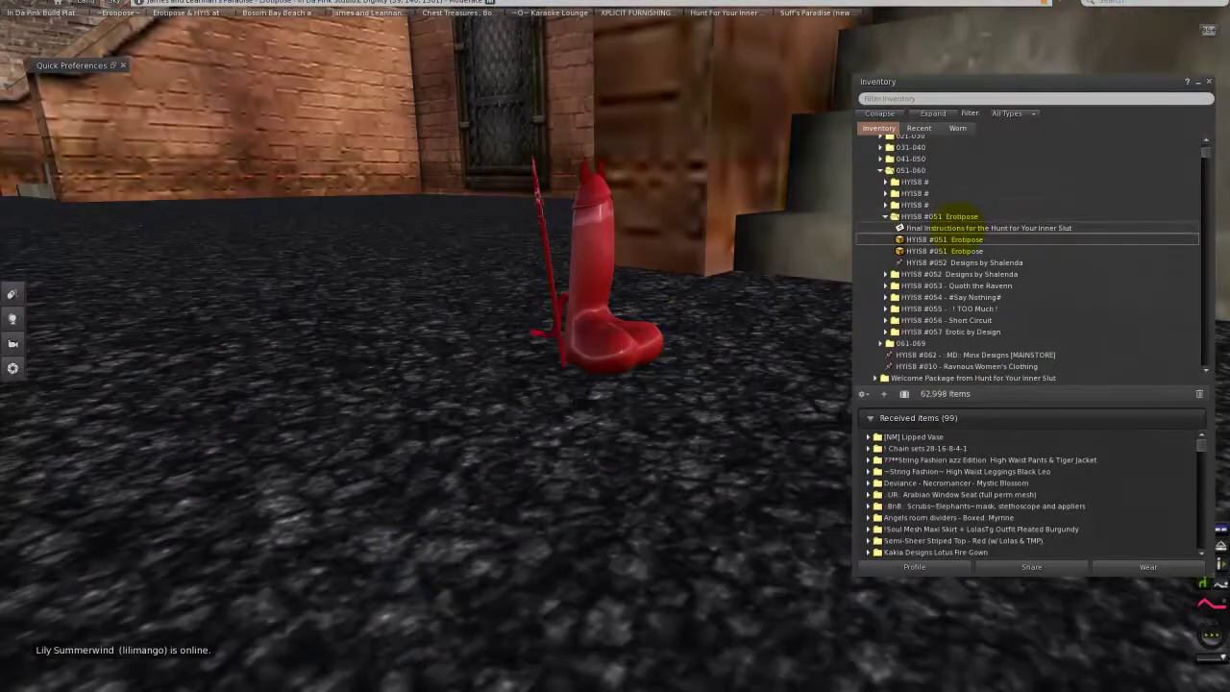
- Open the Final Instructions notecard, read its merchant rules, and add a period after 'ground'
{"action": "double_click", "coordinate": [961, 226]}
{"action": "left_click_drag", "start_coordinate": [538, 60], "coordinate": [455, 55]}
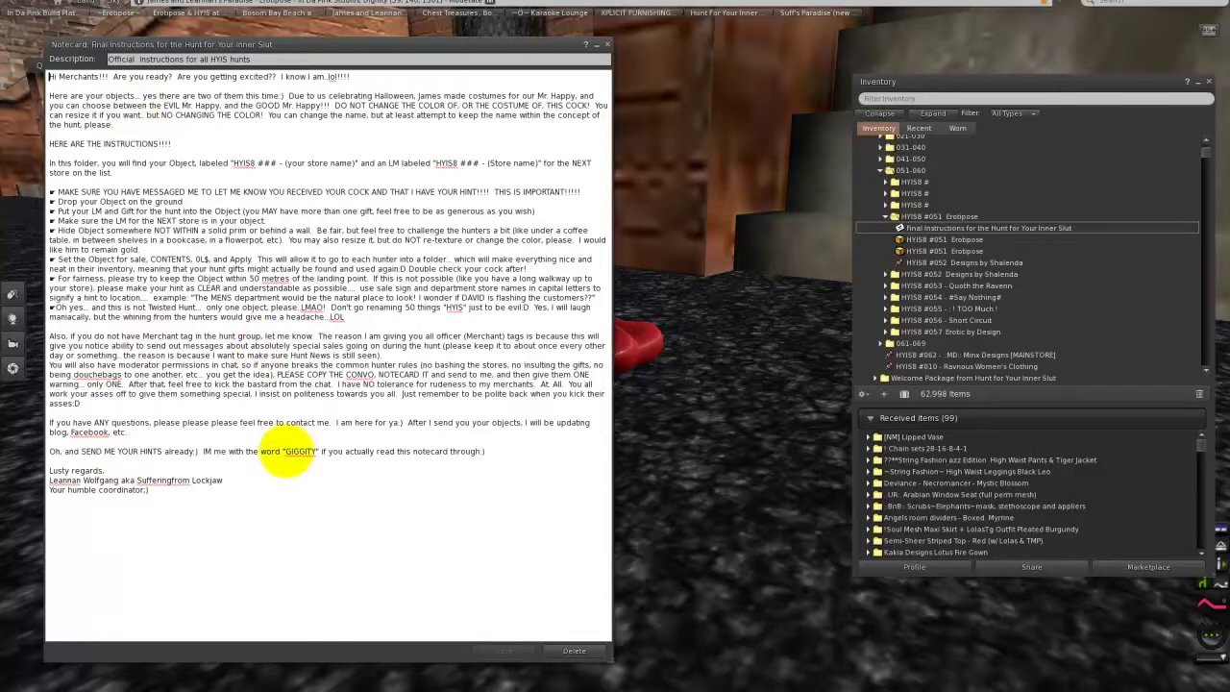
{"action": "left_click_drag", "start_coordinate": [283, 454], "coordinate": [311, 452]}
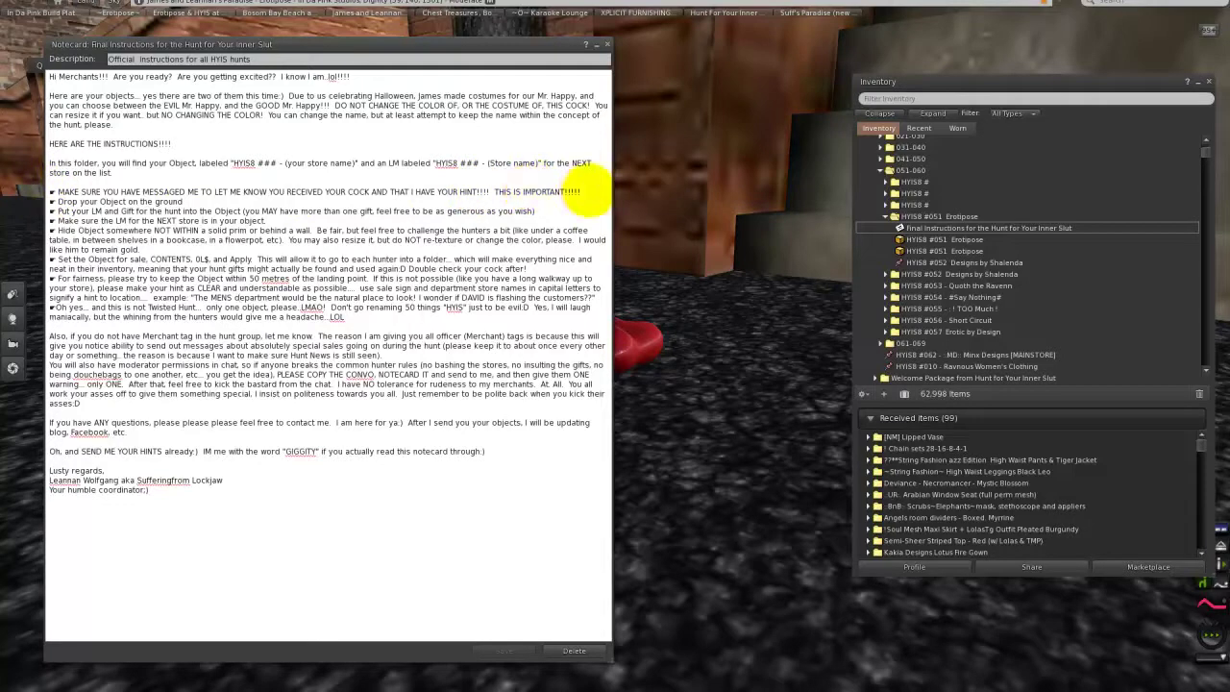
{"action": "left_click_drag", "start_coordinate": [242, 212], "coordinate": [50, 202]}
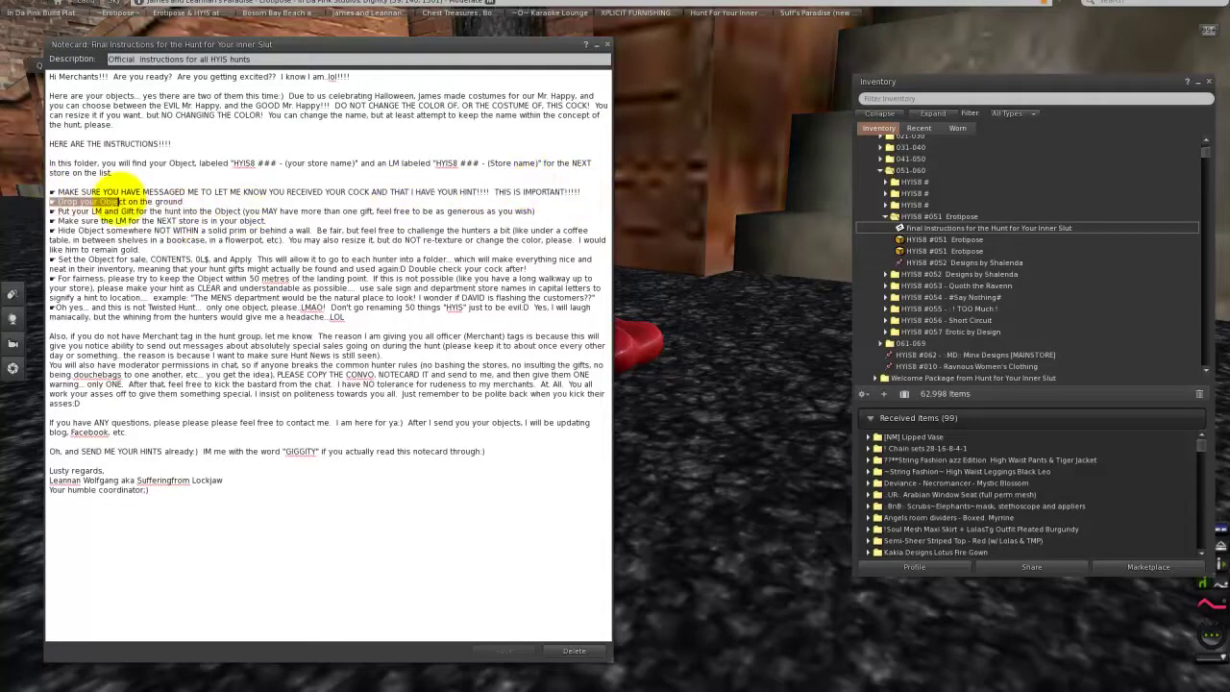
{"action": "triple_click", "coordinate": [52, 192]}
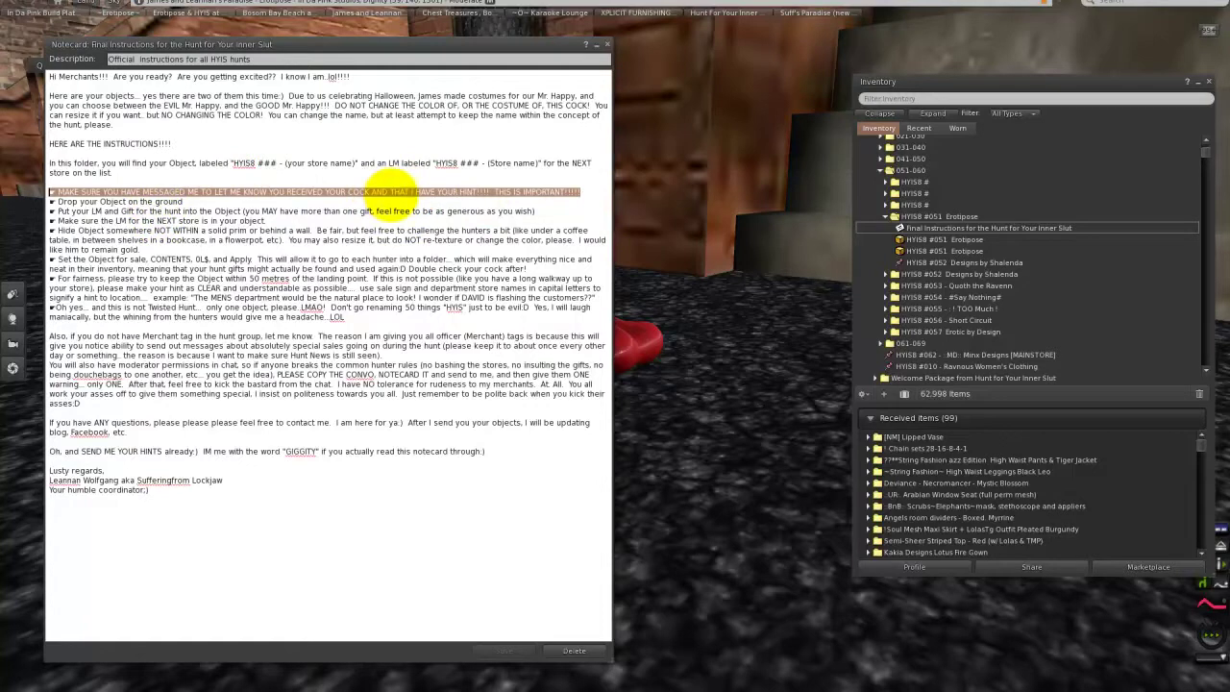
{"action": "left_click_drag", "start_coordinate": [390, 191], "coordinate": [488, 192]}
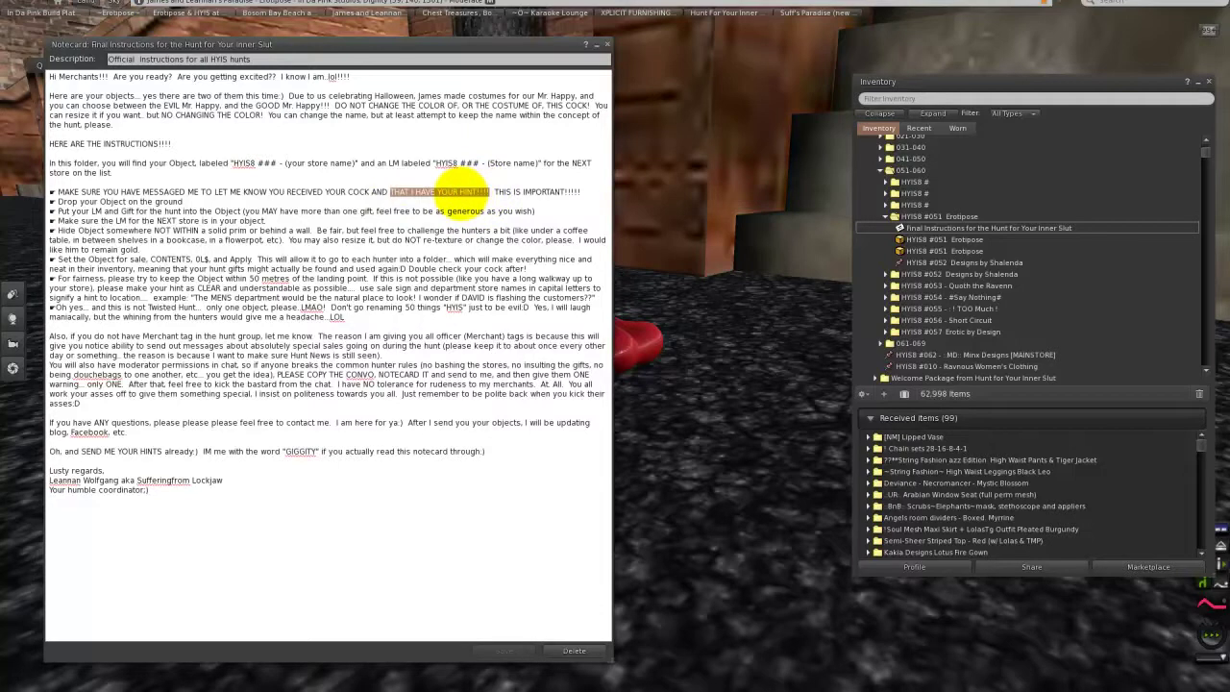
{"action": "left_click", "coordinate": [451, 192]}
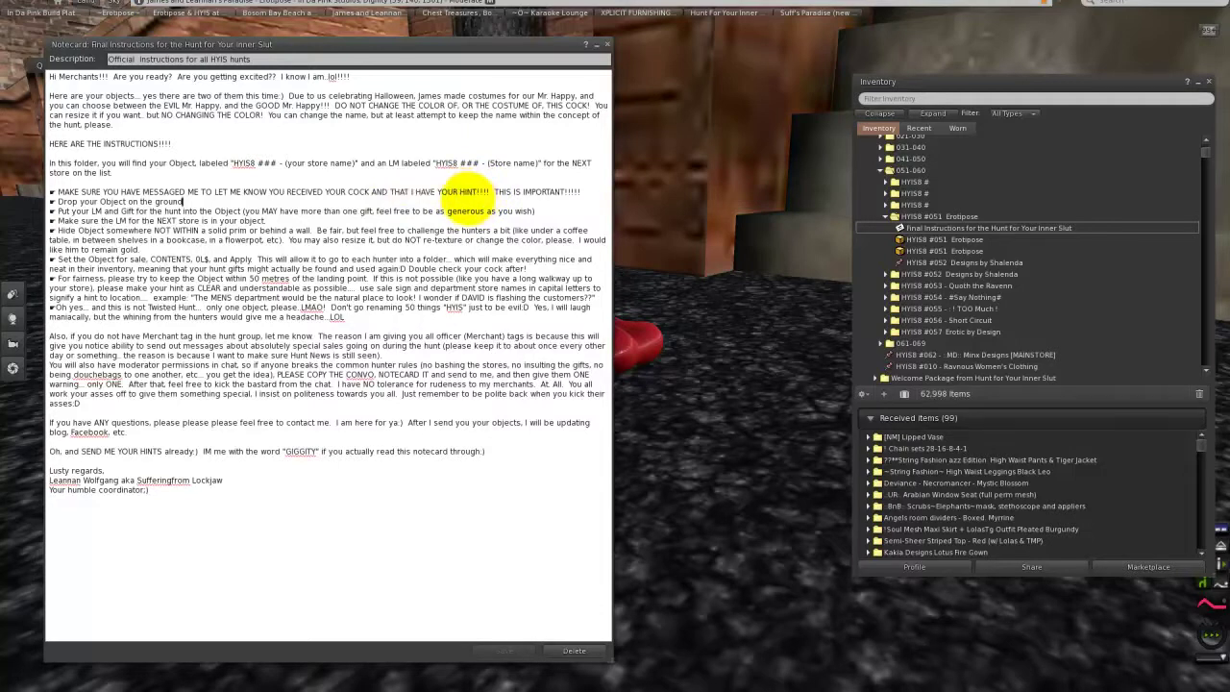
{"action": "left_click", "coordinate": [183, 201]}
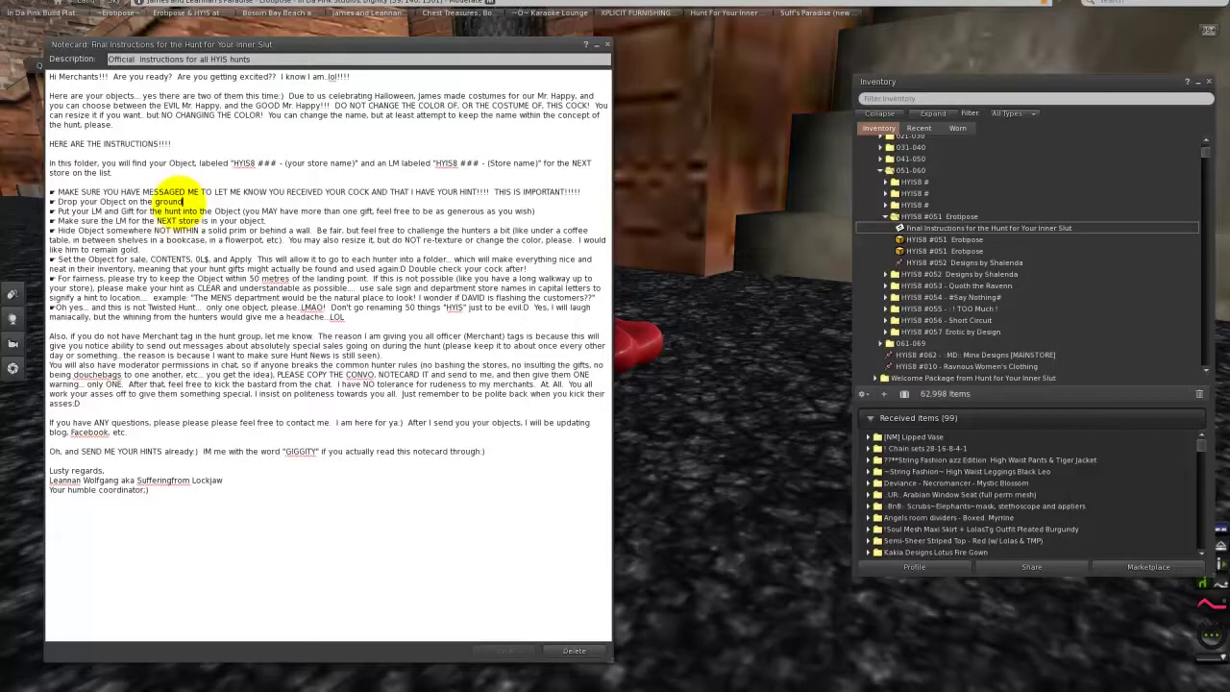
{"action": "type", "text": "."}
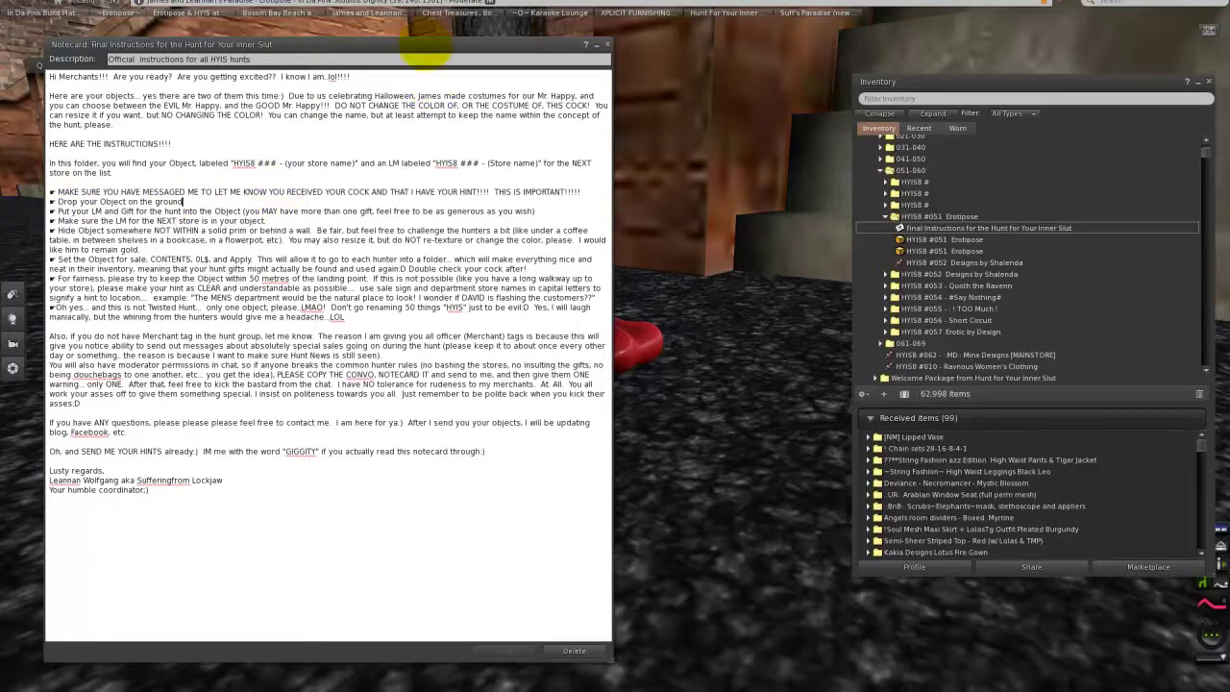
- Select the red hunt object in Edit and add the HYIS8 #052 Designs by Shalenda landmark to Contents
{"action": "left_click_drag", "start_coordinate": [428, 45], "coordinate": [359, 35]}
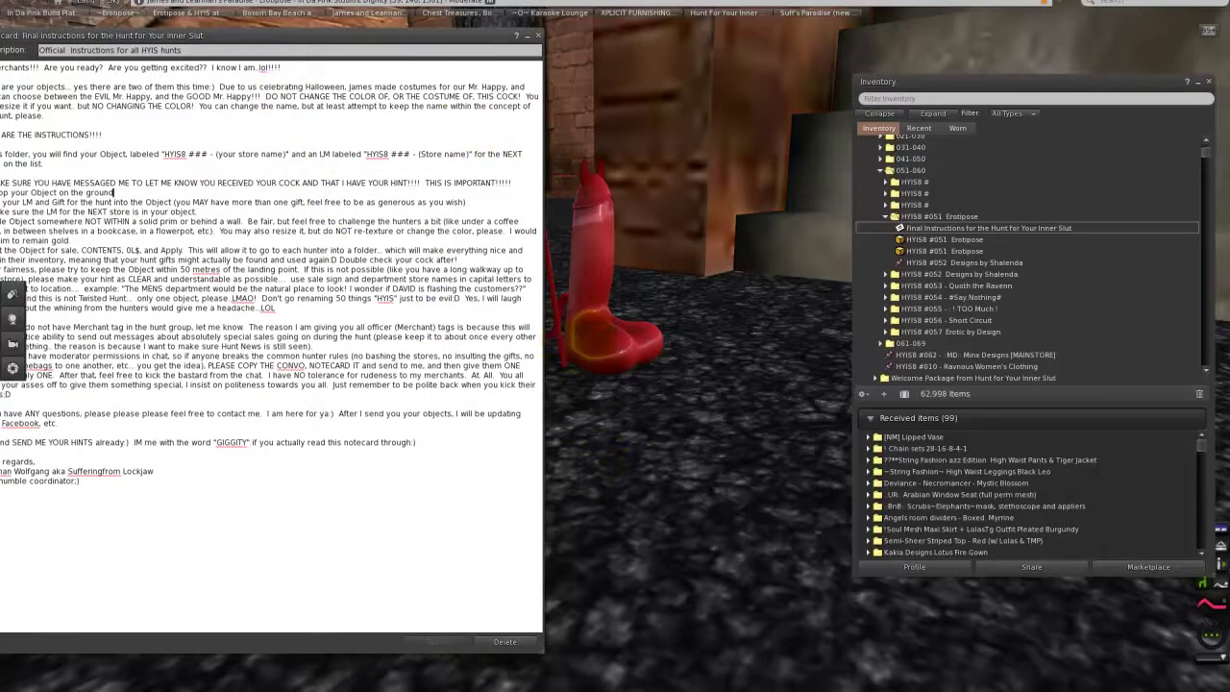
{"action": "left_click", "coordinate": [600, 269]}
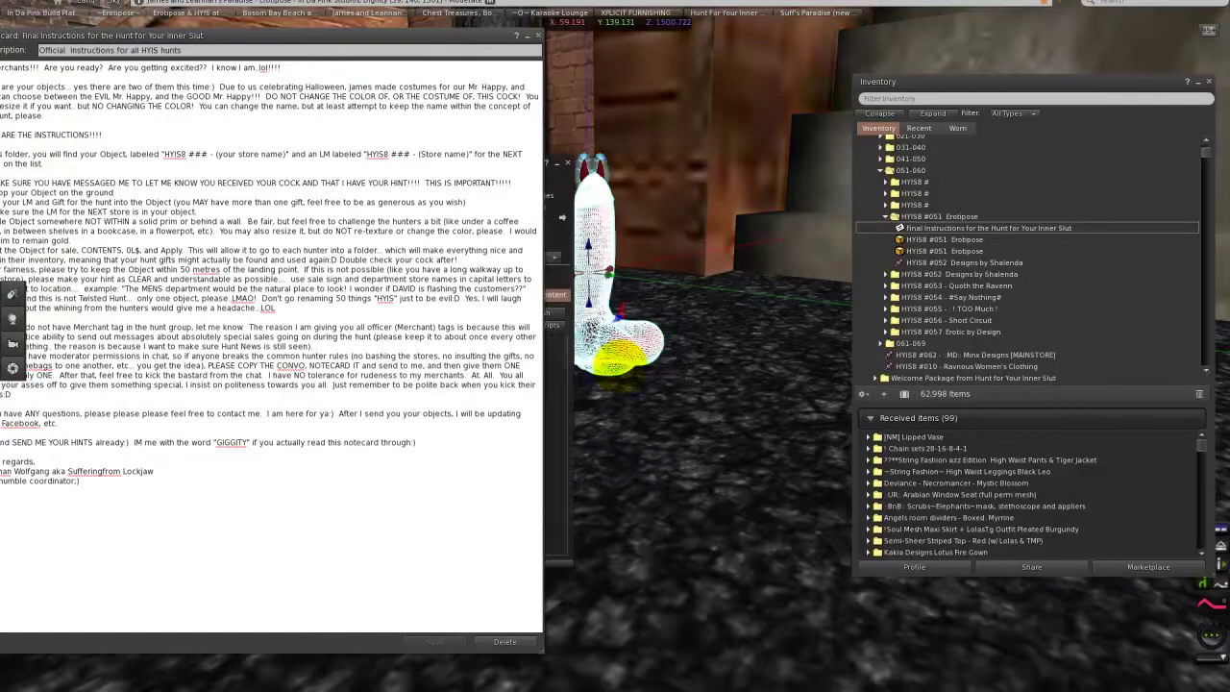
{"action": "left_click", "coordinate": [552, 317]}
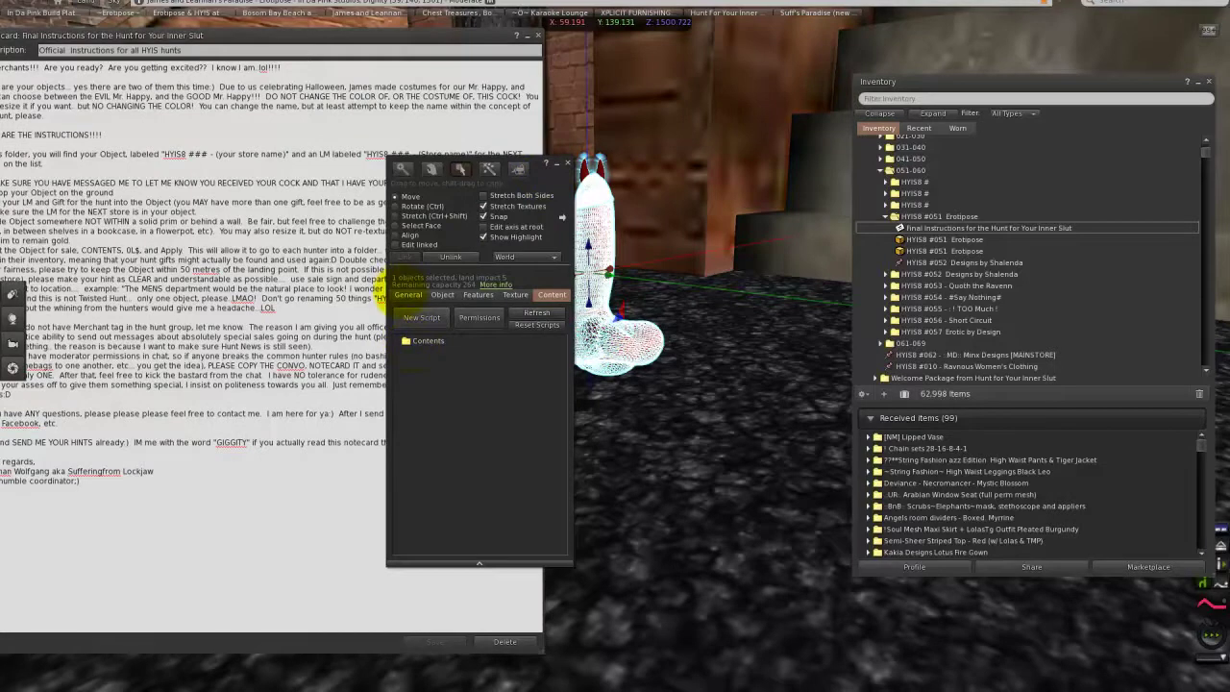
{"action": "left_click", "coordinate": [405, 294]}
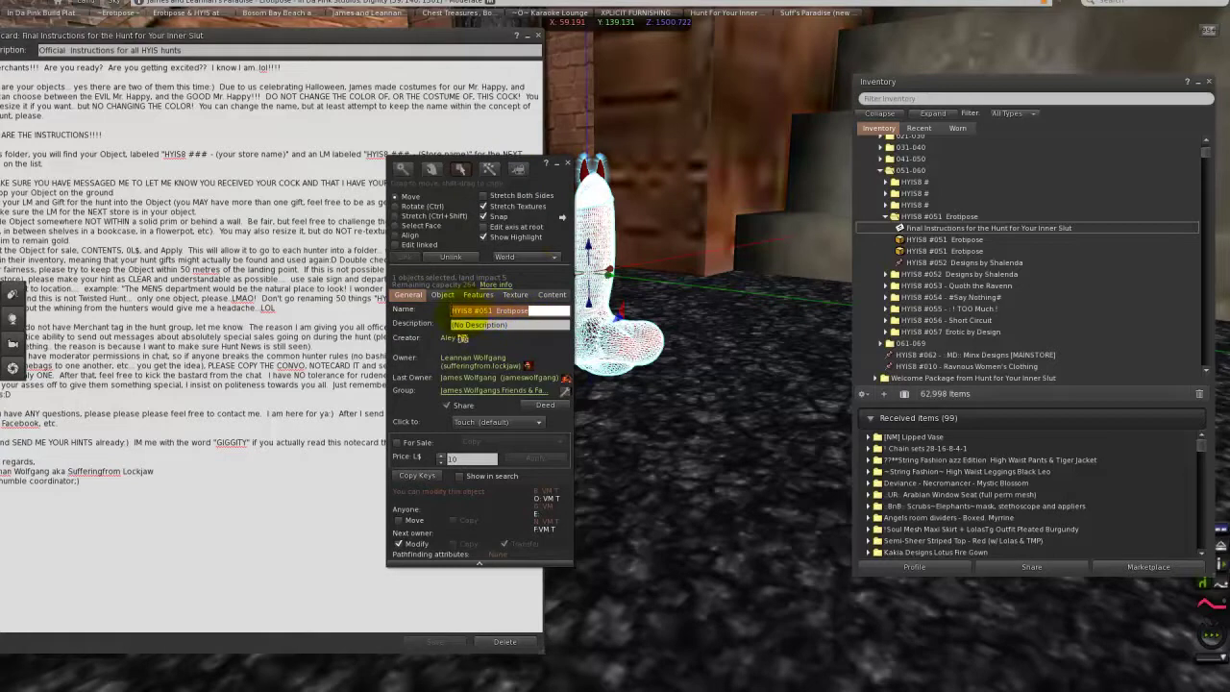
{"action": "left_click", "coordinate": [551, 294]}
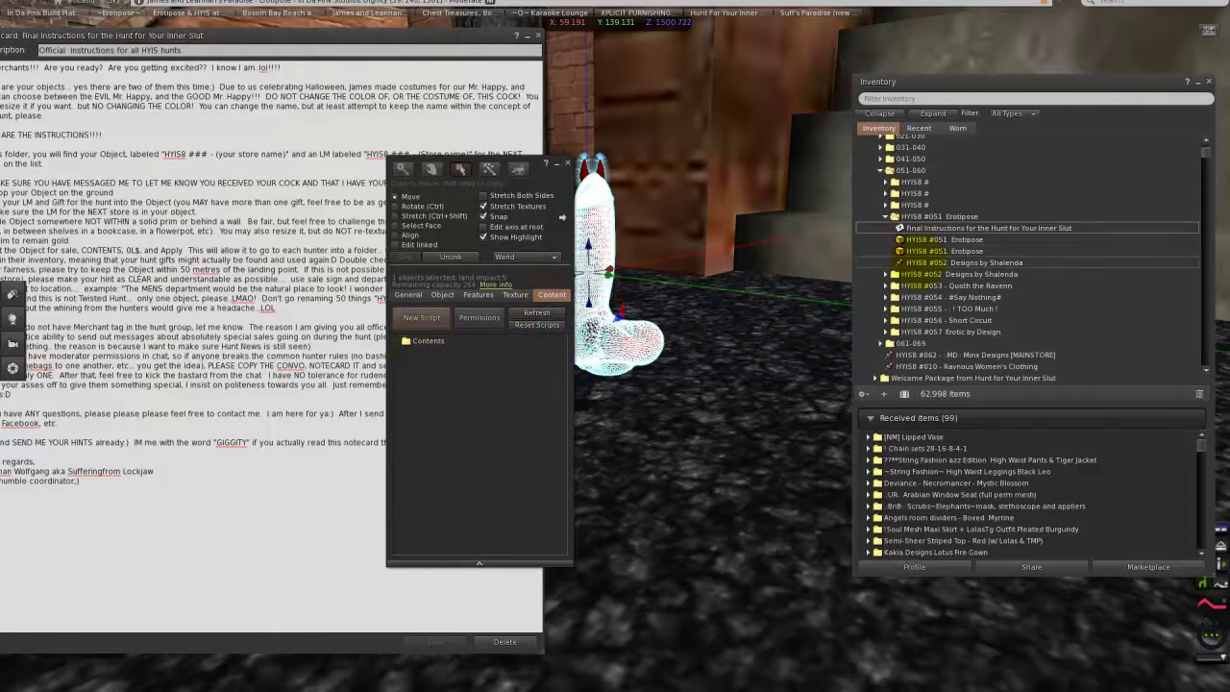
{"action": "left_click", "coordinate": [923, 262]}
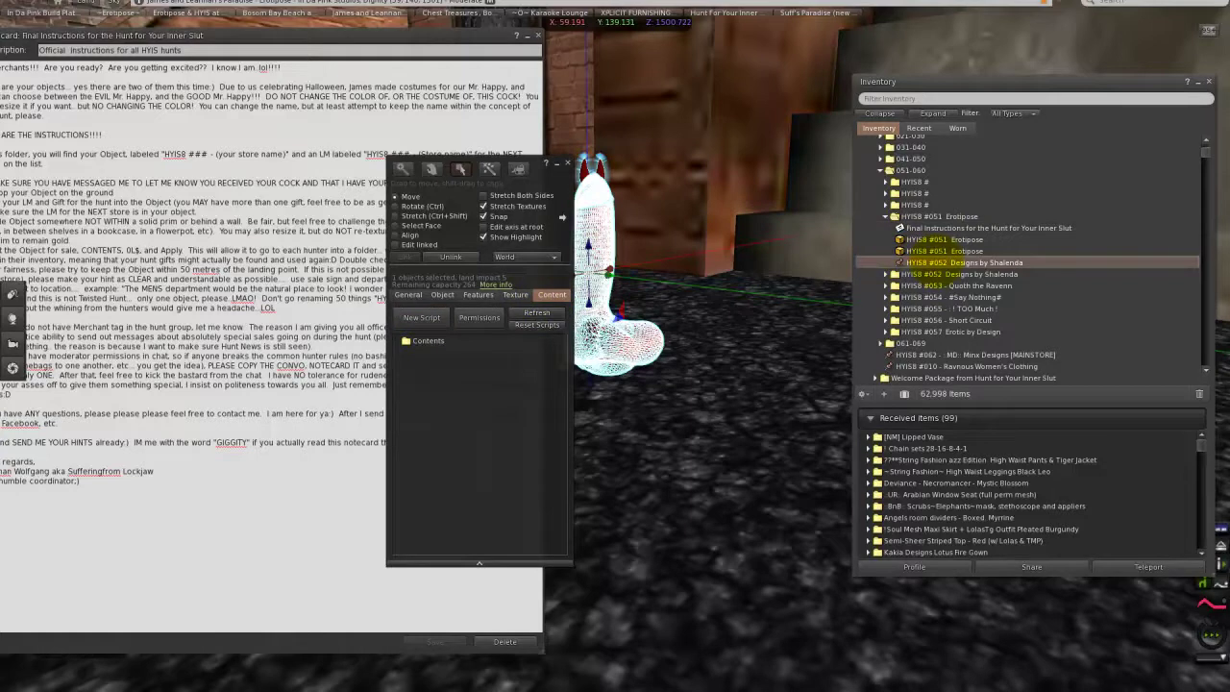
{"action": "left_click", "coordinate": [519, 384]}
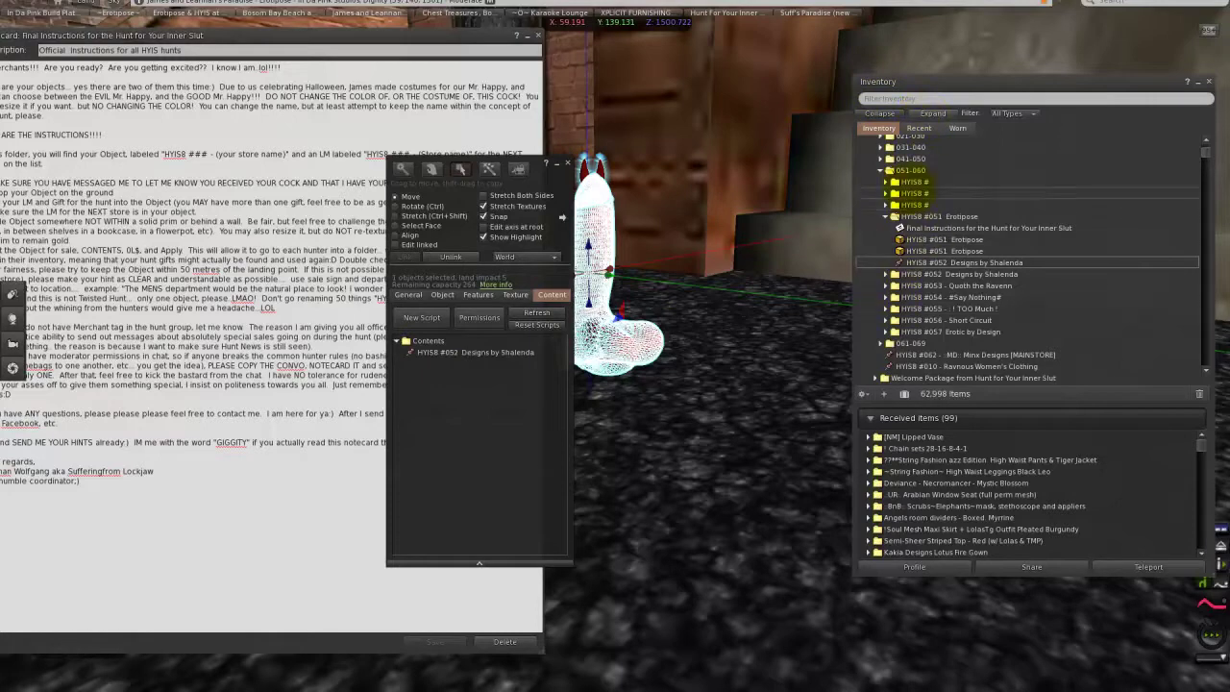
- Filter Inventory for 'bagged' and add the Always (bagged) gift to the object's contents
{"action": "left_click", "coordinate": [927, 97]}
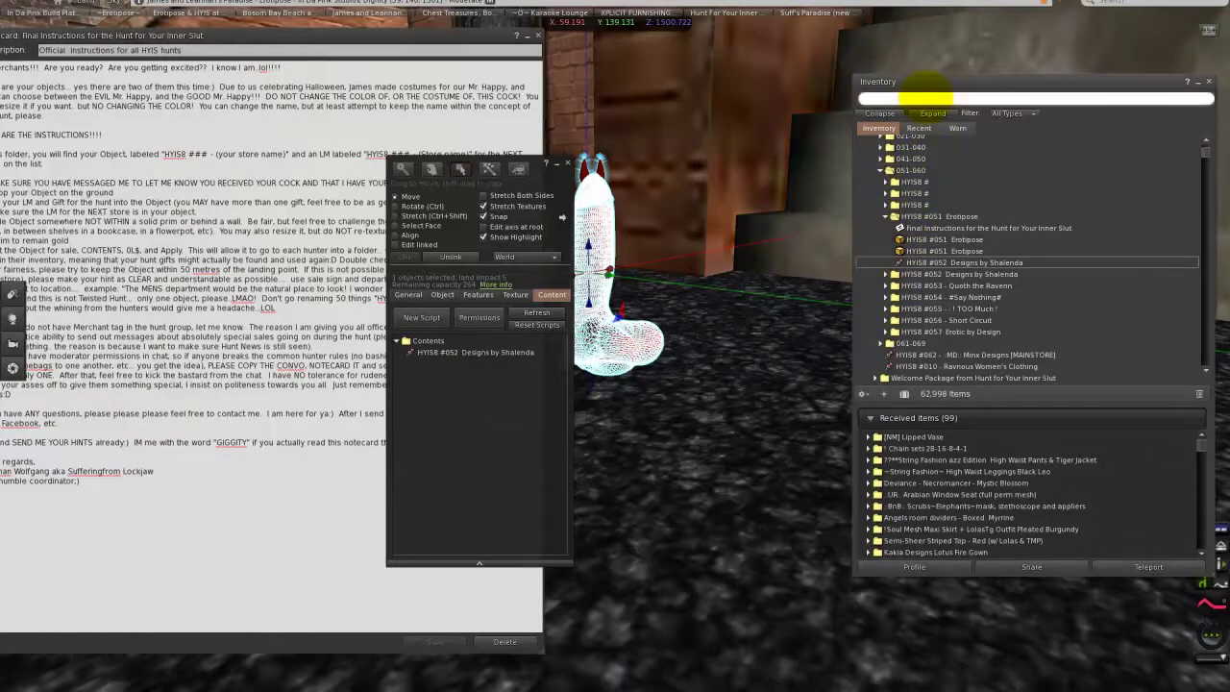
{"action": "type", "text": "admire"}
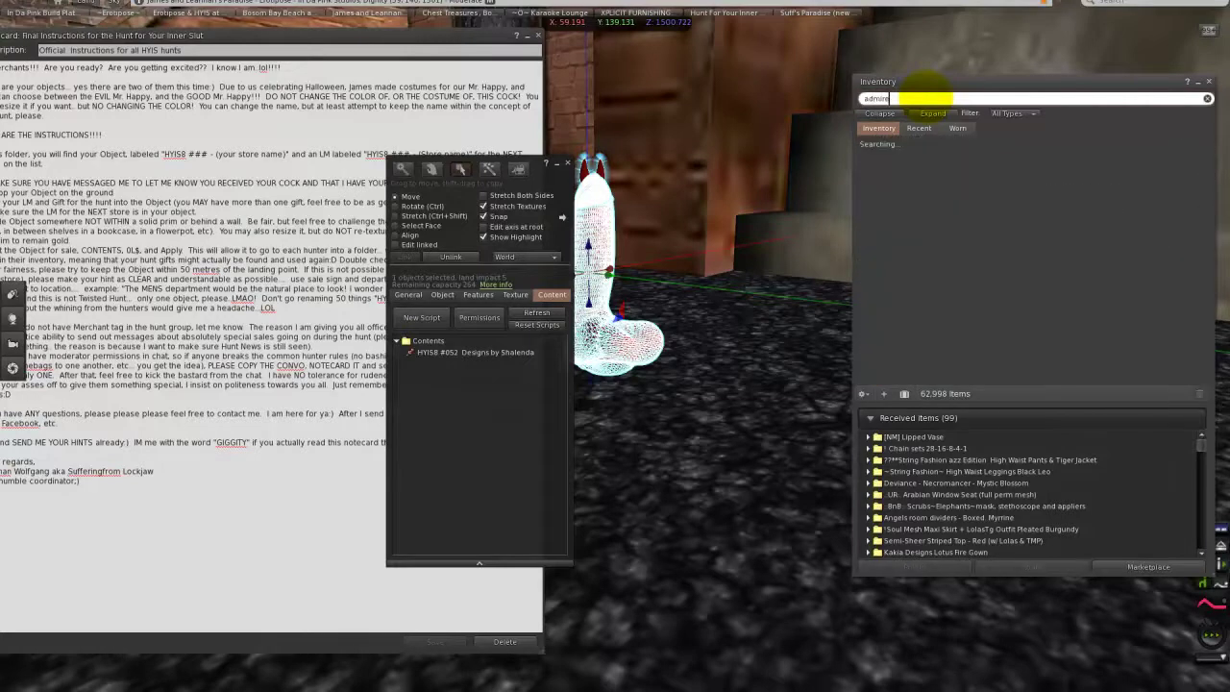
{"action": "key", "text": "BackSpace"}
{"action": "key", "text": "BackSpace"}
{"action": "key", "text": "BackSpace"}
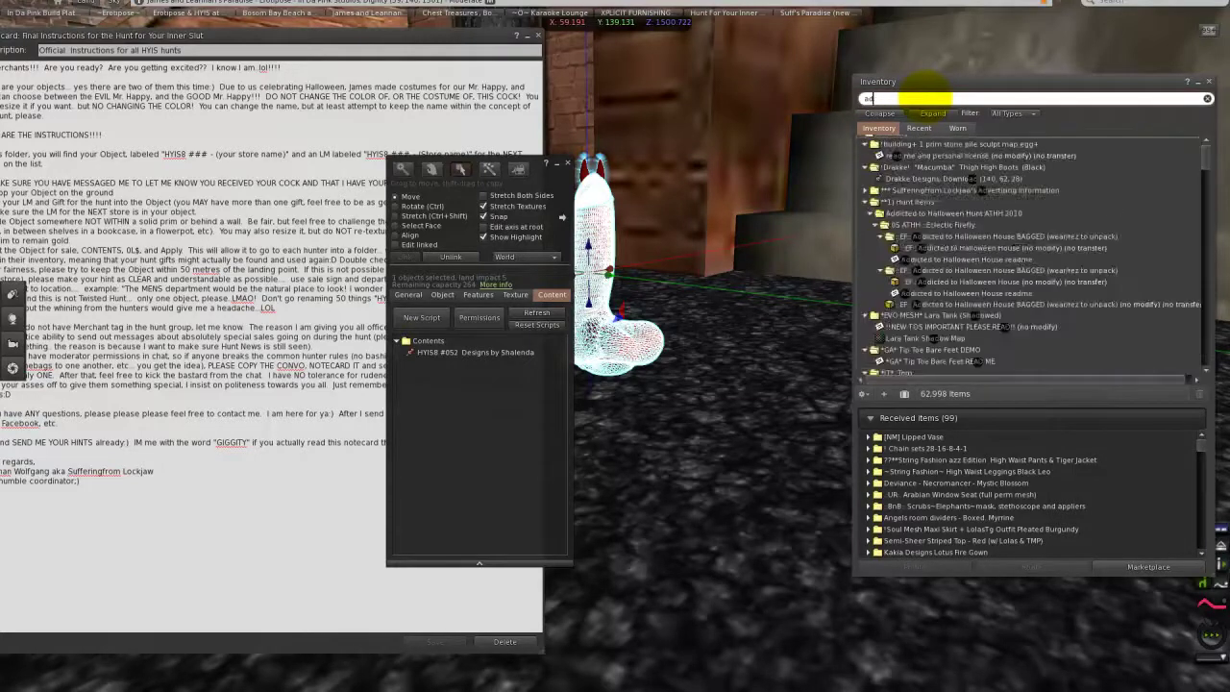
{"action": "type", "text": "bagged"}
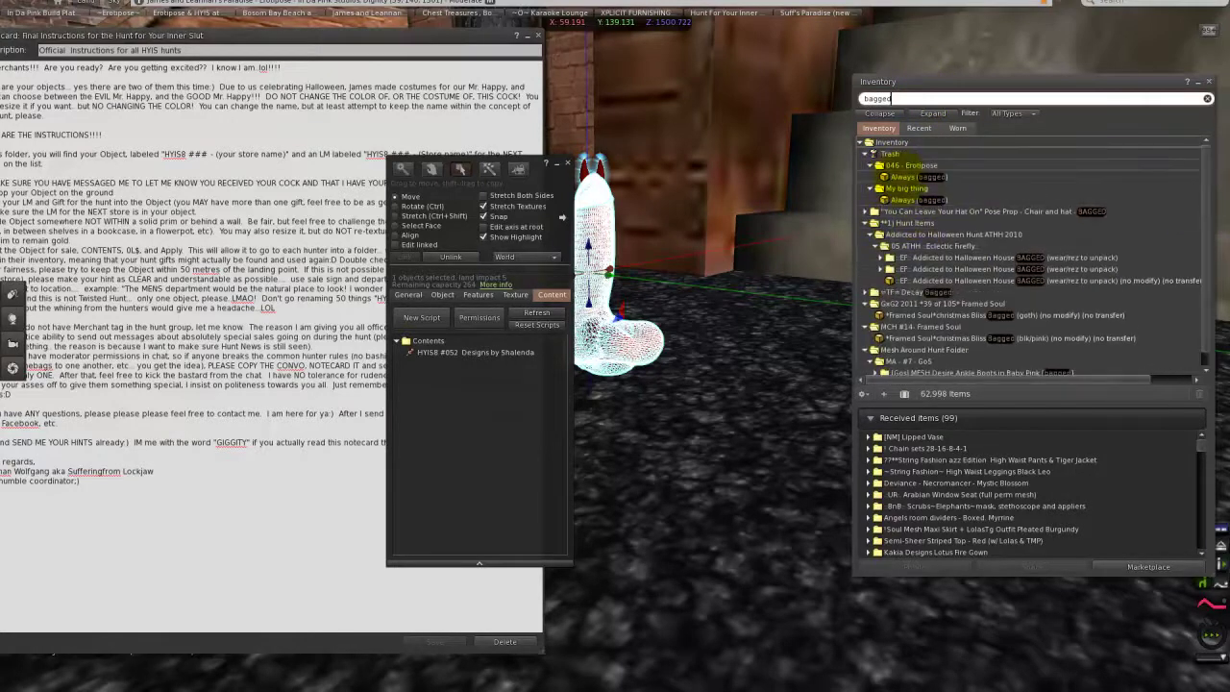
{"action": "left_click", "coordinate": [904, 165]}
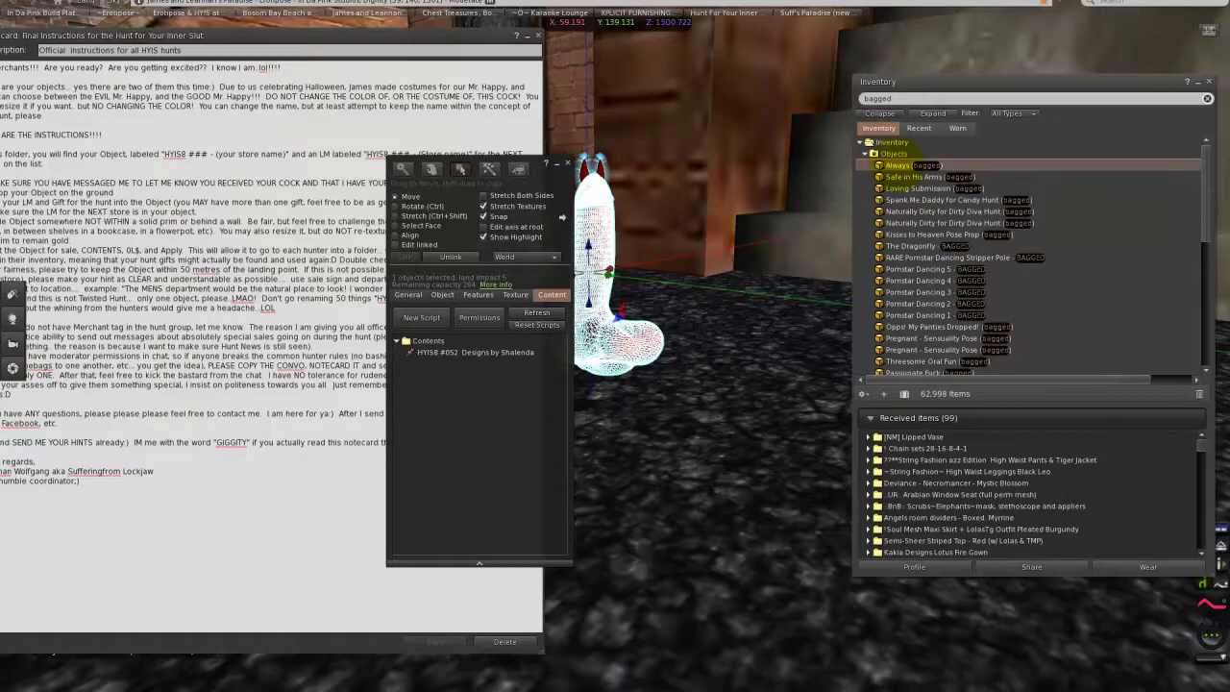
{"action": "left_click", "coordinate": [536, 313]}
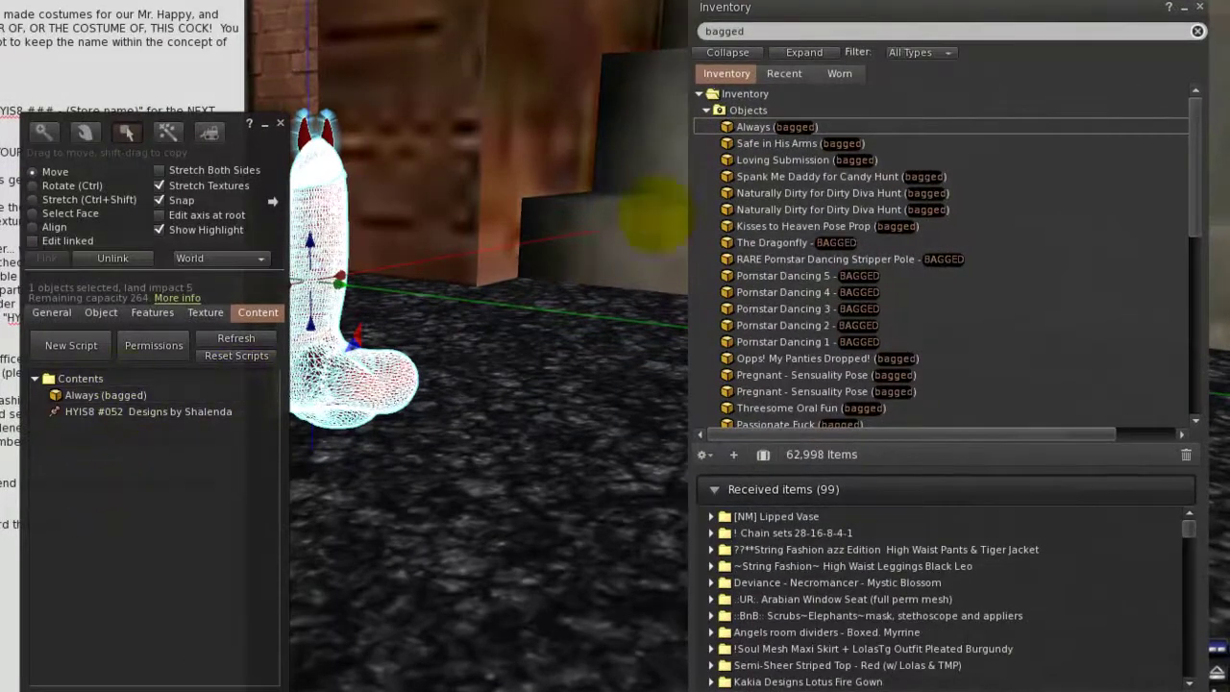
- Filter for 'erotipose' and add the ~Erotipose~ landmark and News from Erotipose notecard to contents
{"action": "left_click", "coordinate": [774, 31]}
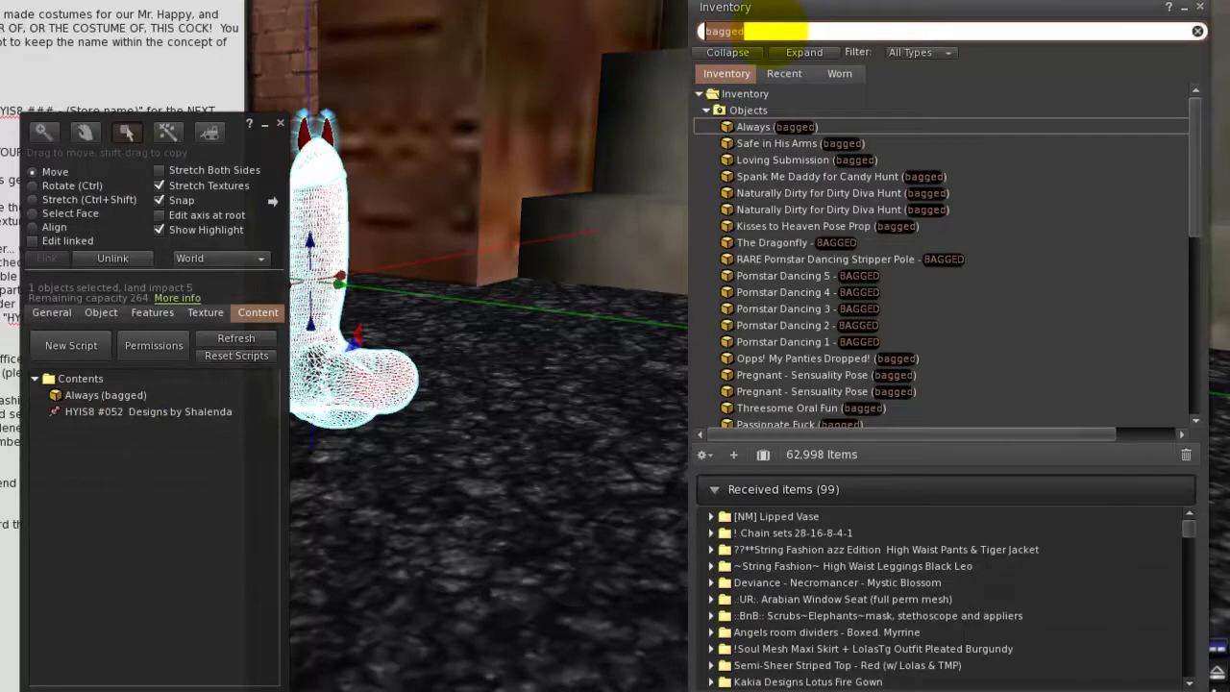
{"action": "type", "text": "ero"}
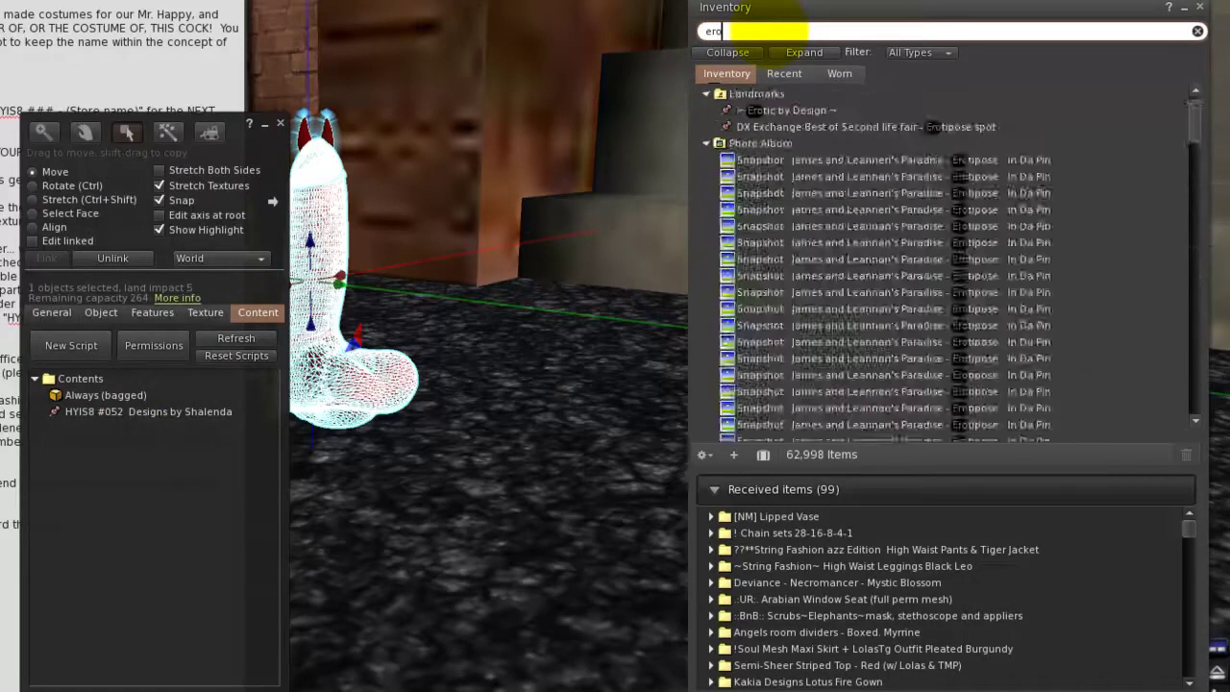
{"action": "type", "text": "tipose"}
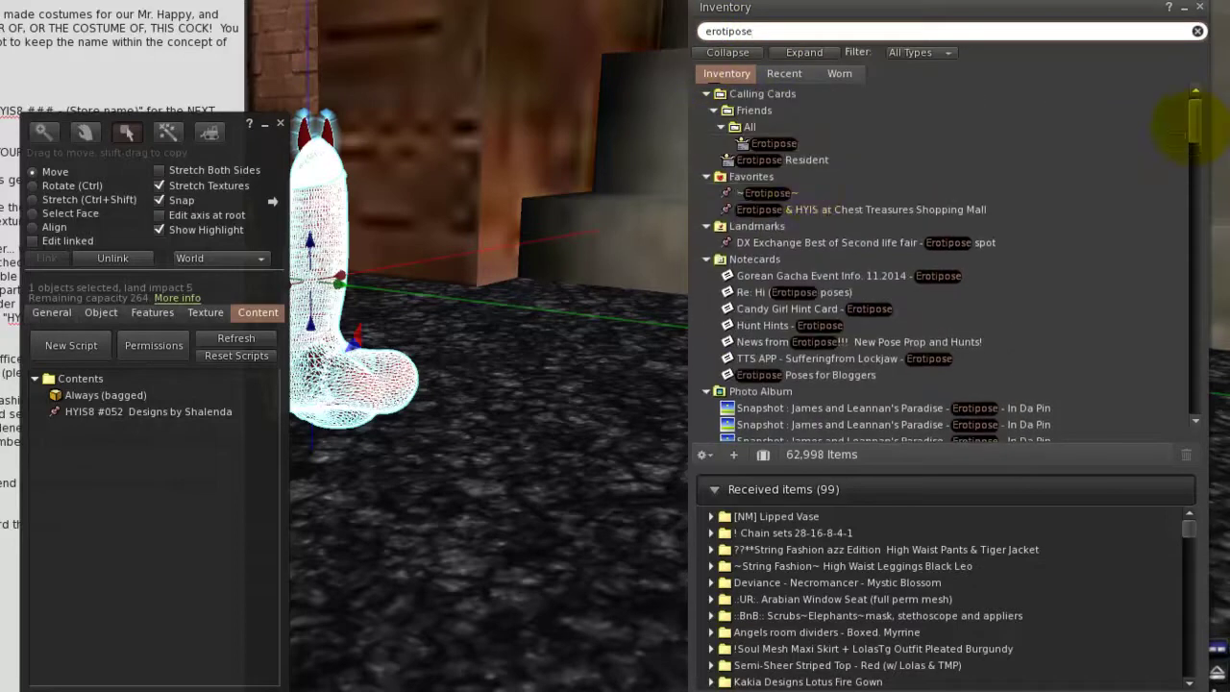
{"action": "scroll", "coordinate": [826, 178], "scroll_direction": "down", "scroll_amount": 5}
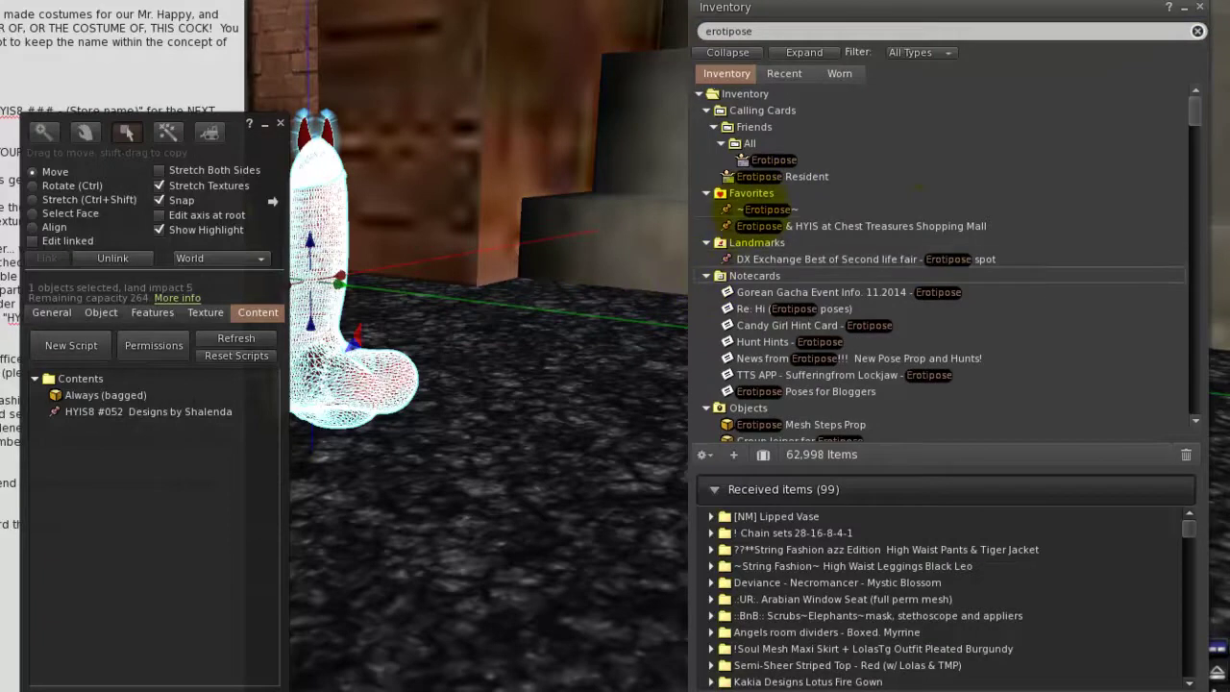
{"action": "left_click", "coordinate": [759, 210]}
{"action": "left_click", "coordinate": [131, 467]}
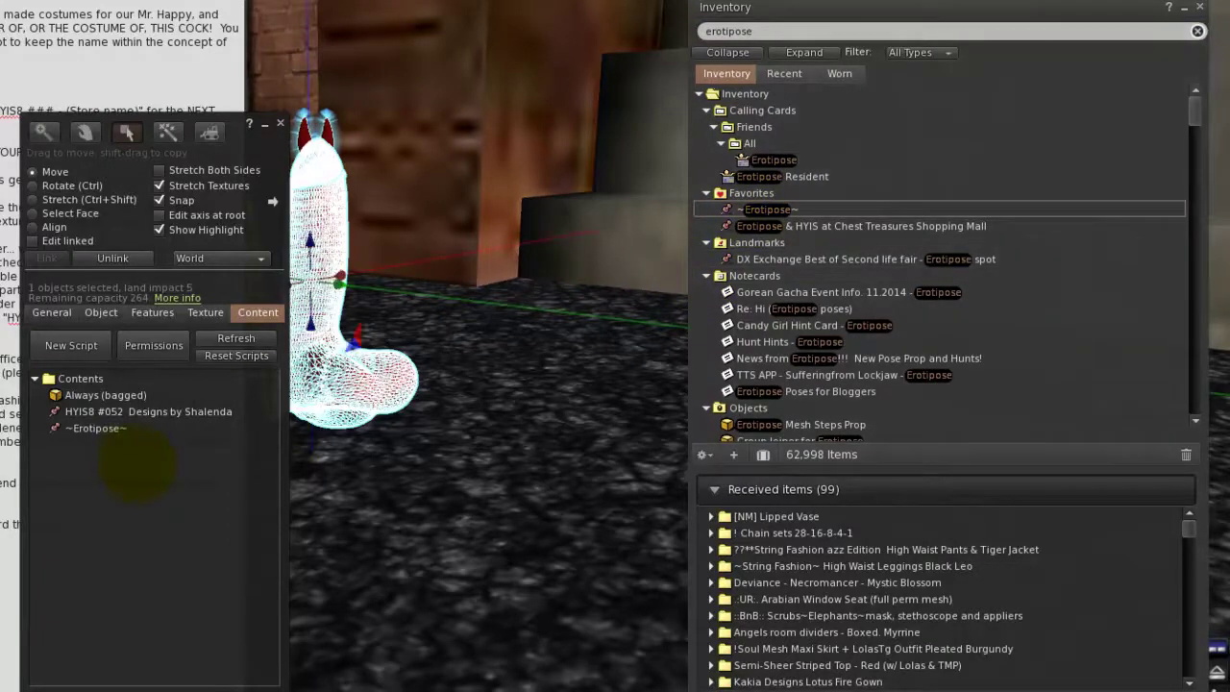
{"action": "left_click", "coordinate": [788, 358]}
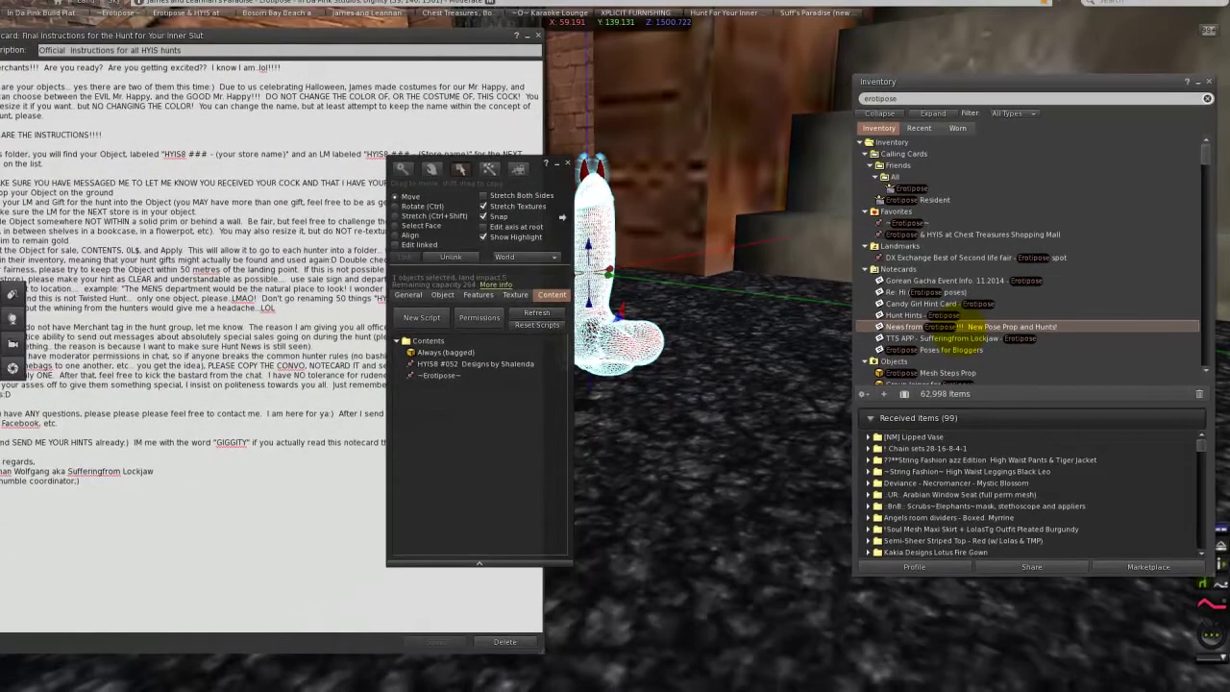
{"action": "left_click_drag", "start_coordinate": [964, 329], "coordinate": [472, 453]}
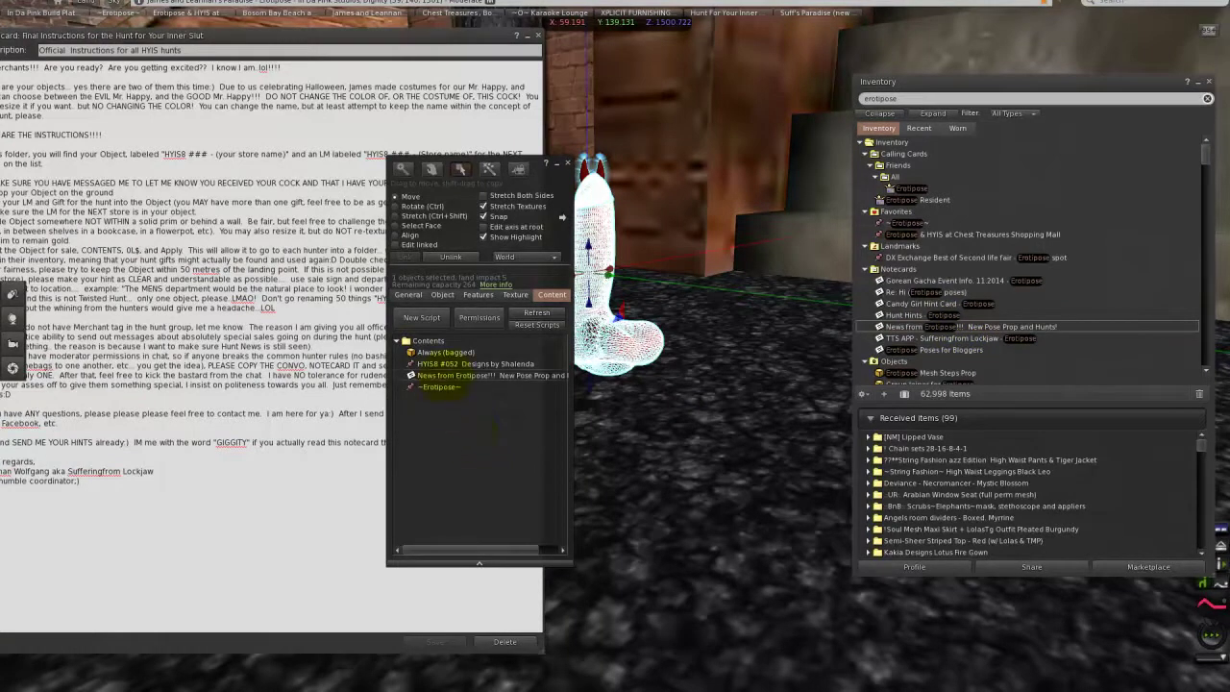
{"action": "left_click", "coordinate": [440, 375]}
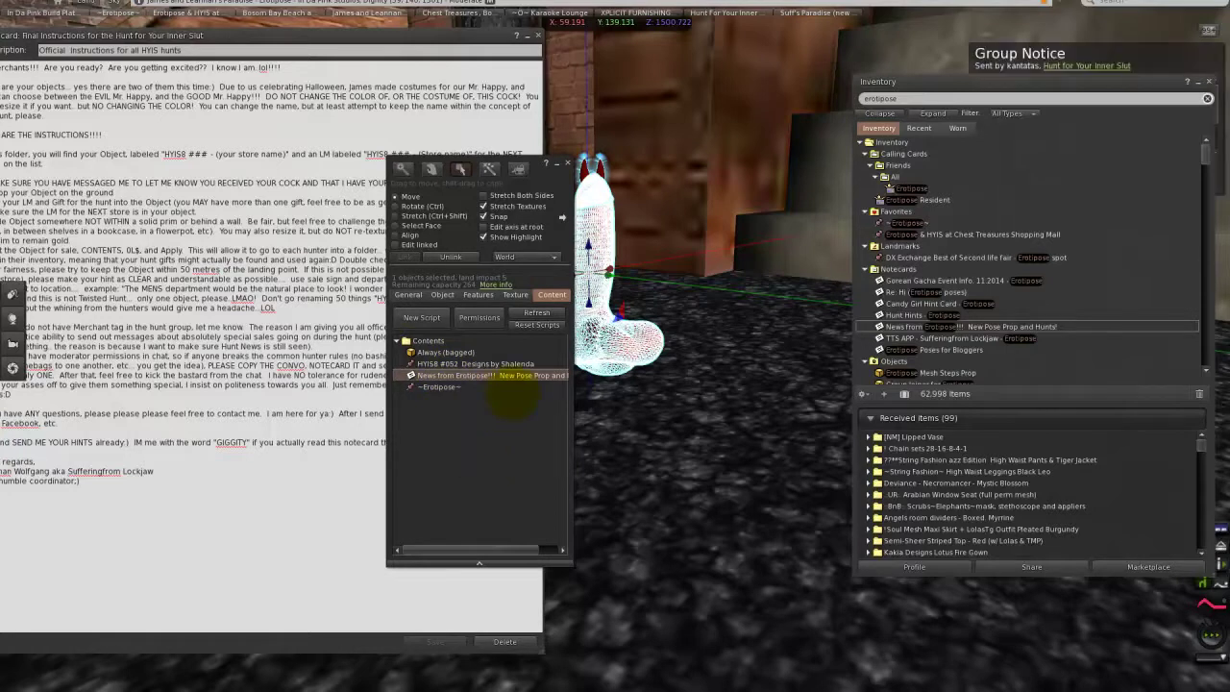
- Delete the News notecard from Contents, then mark the object For Sale as Contents at L$0 and apply
{"action": "key", "text": "Delete"}
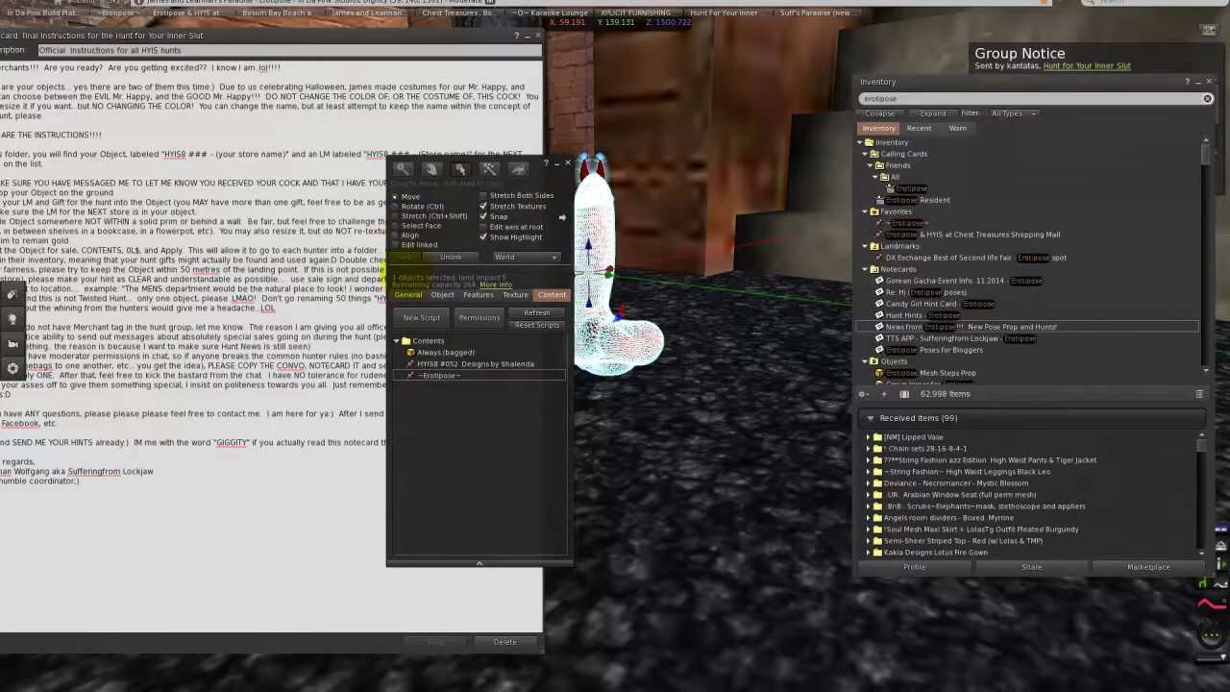
{"action": "left_click", "coordinate": [408, 294]}
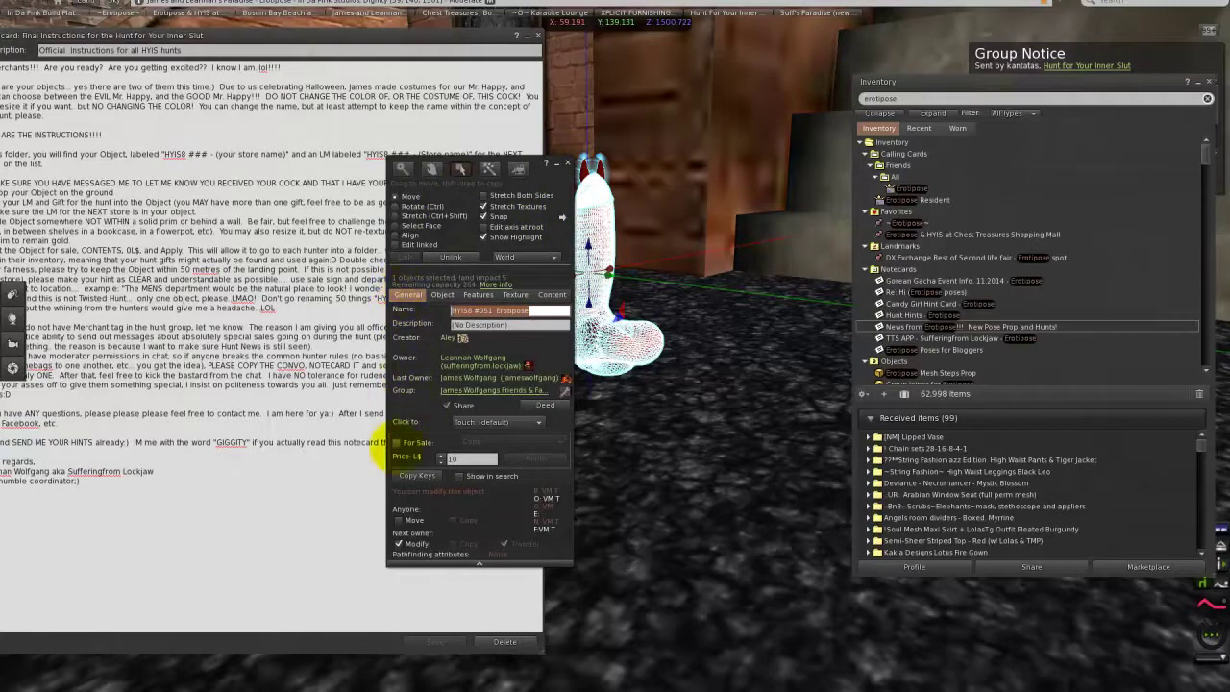
{"action": "left_click", "coordinate": [396, 442]}
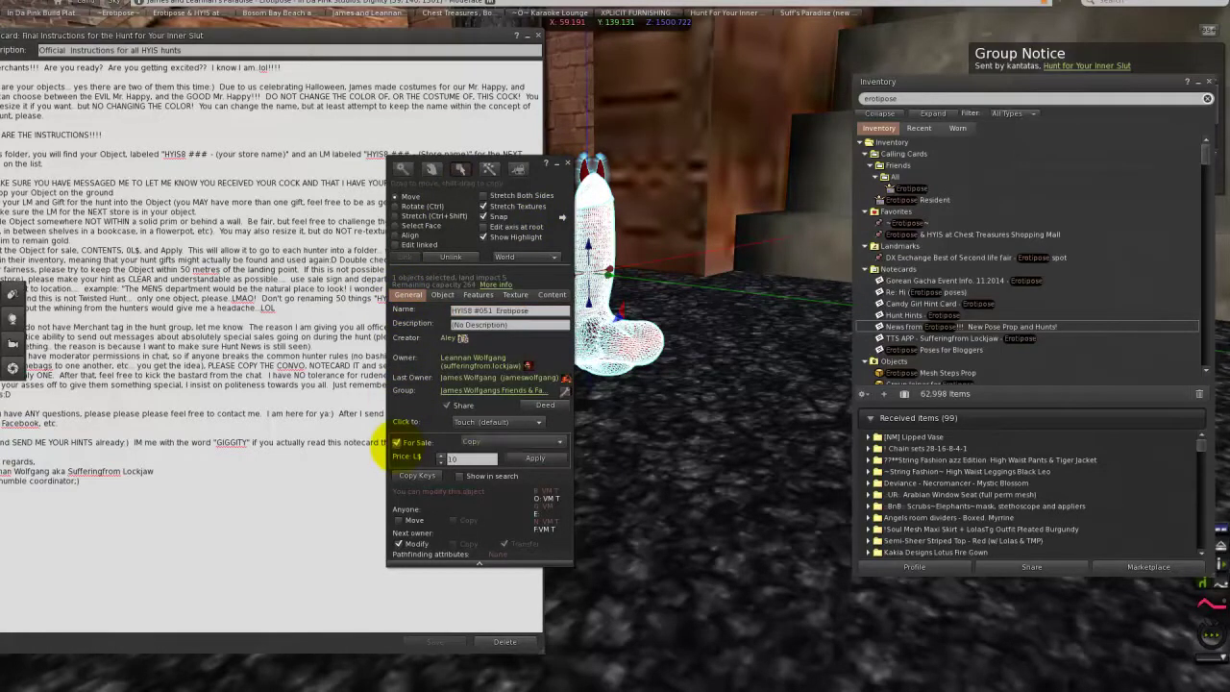
{"action": "left_click", "coordinate": [473, 444]}
{"action": "left_click", "coordinate": [476, 471]}
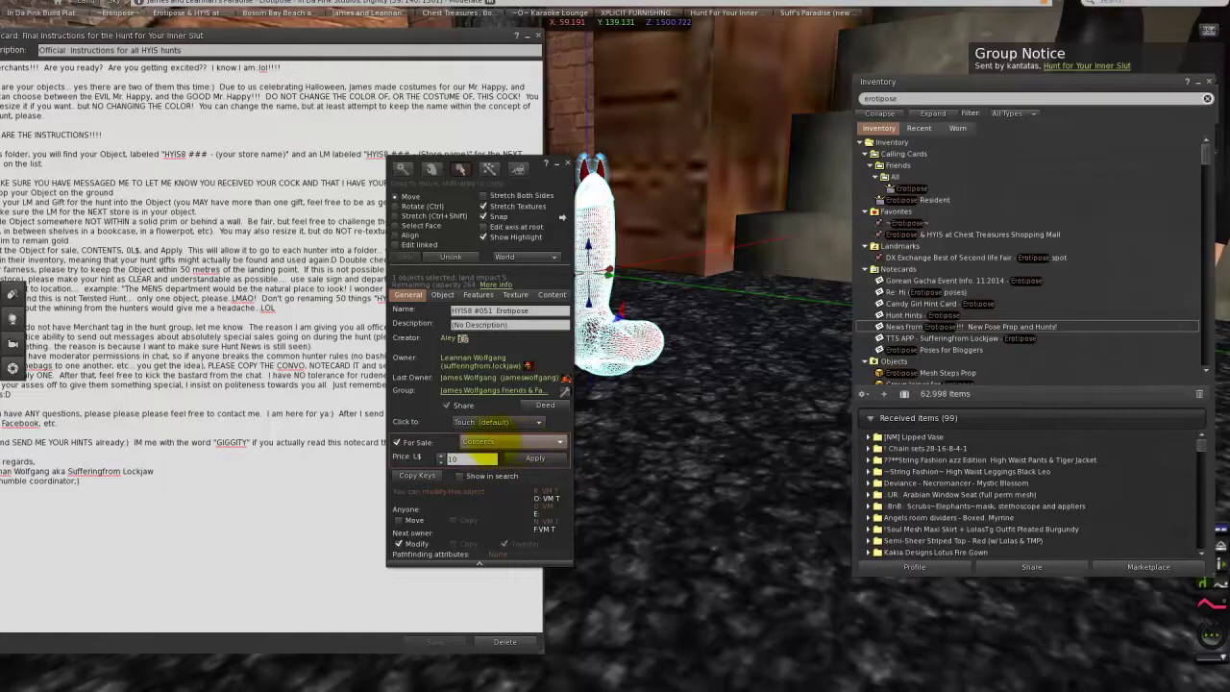
{"action": "left_click", "coordinate": [471, 458]}
{"action": "type", "text": "10"}
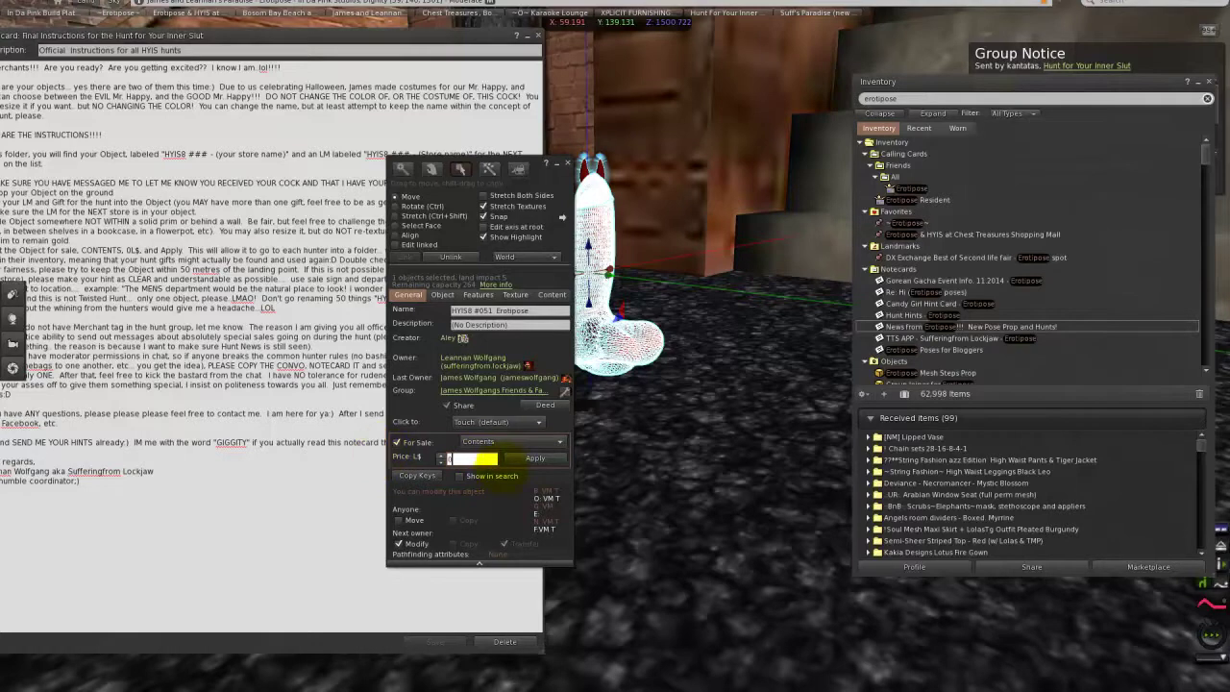
{"action": "left_click", "coordinate": [534, 458]}
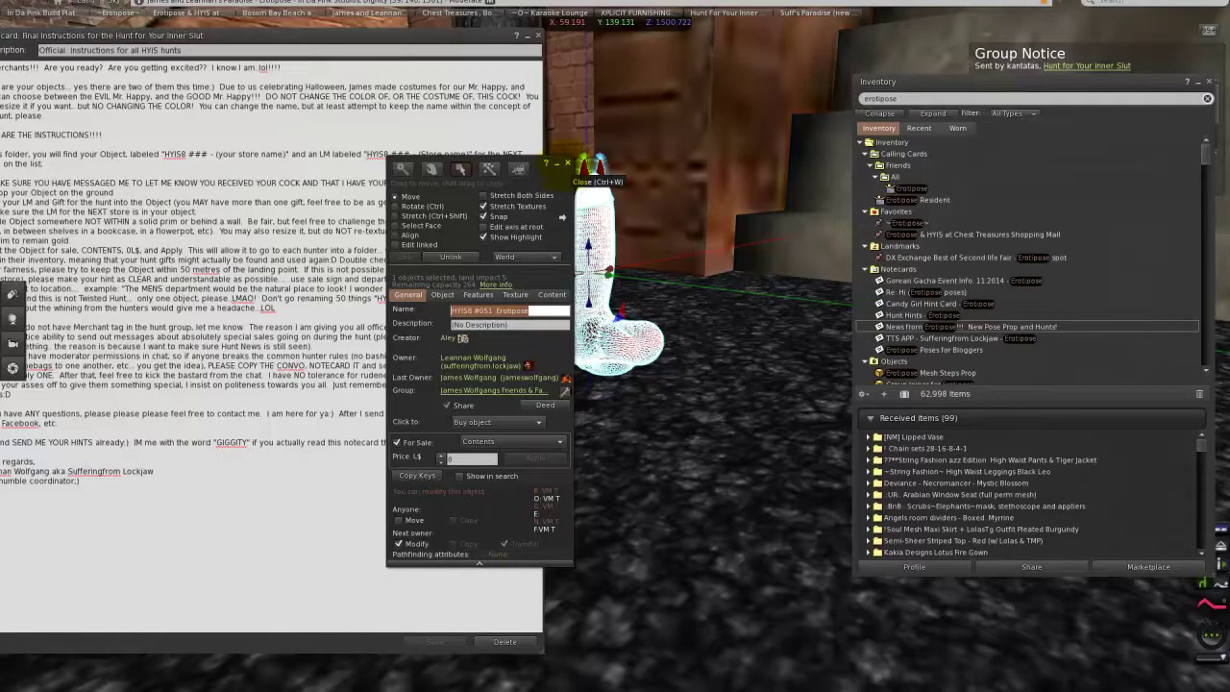
- Test-buy the hunt object's contents for L$0, then clear the Inventory search filter
{"action": "left_click", "coordinate": [557, 163]}
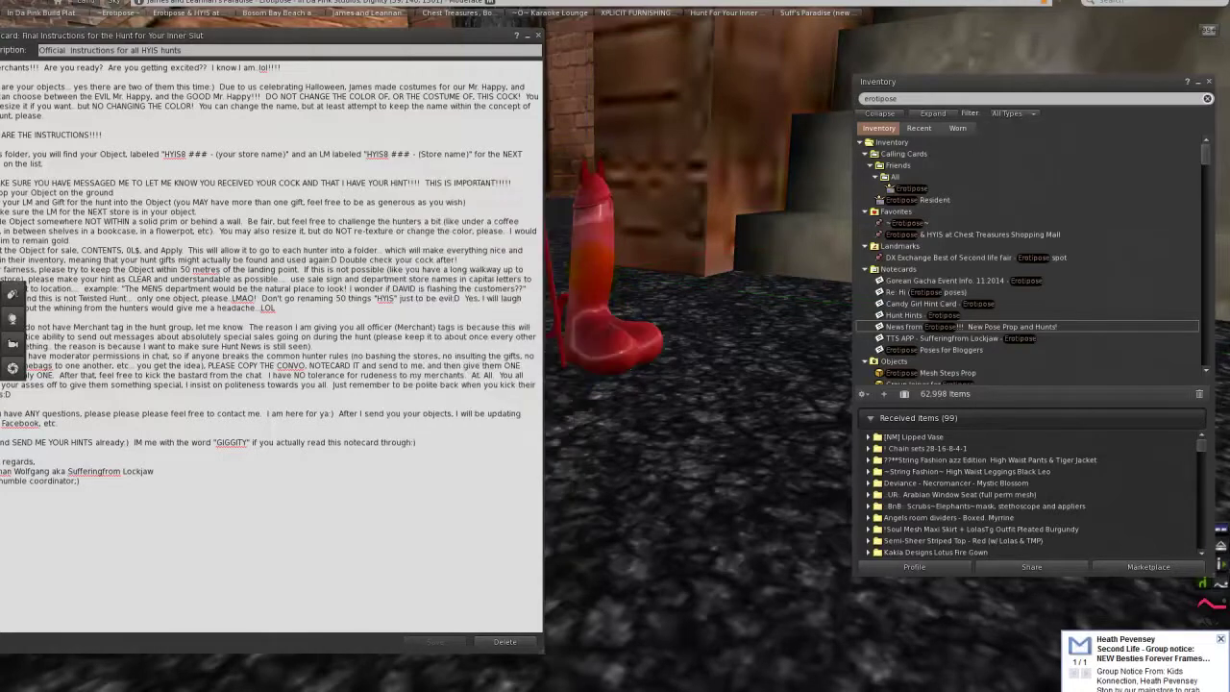
{"action": "mouse_move", "coordinate": [596, 283]}
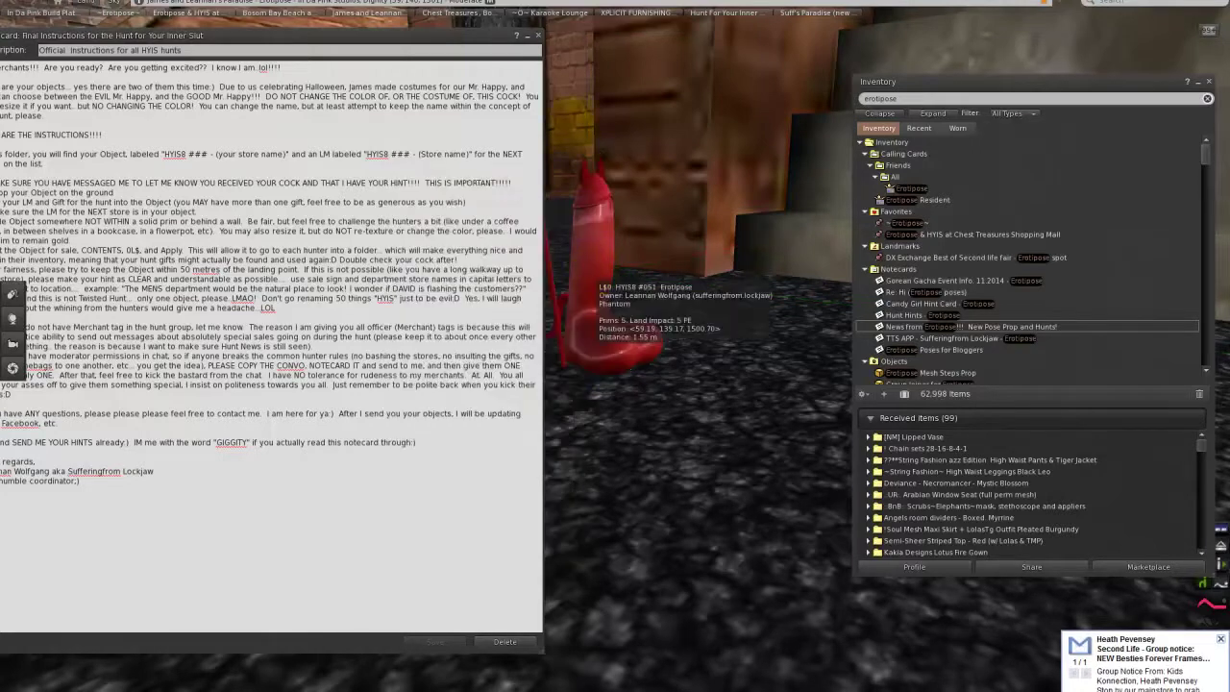
{"action": "left_click", "coordinate": [526, 36]}
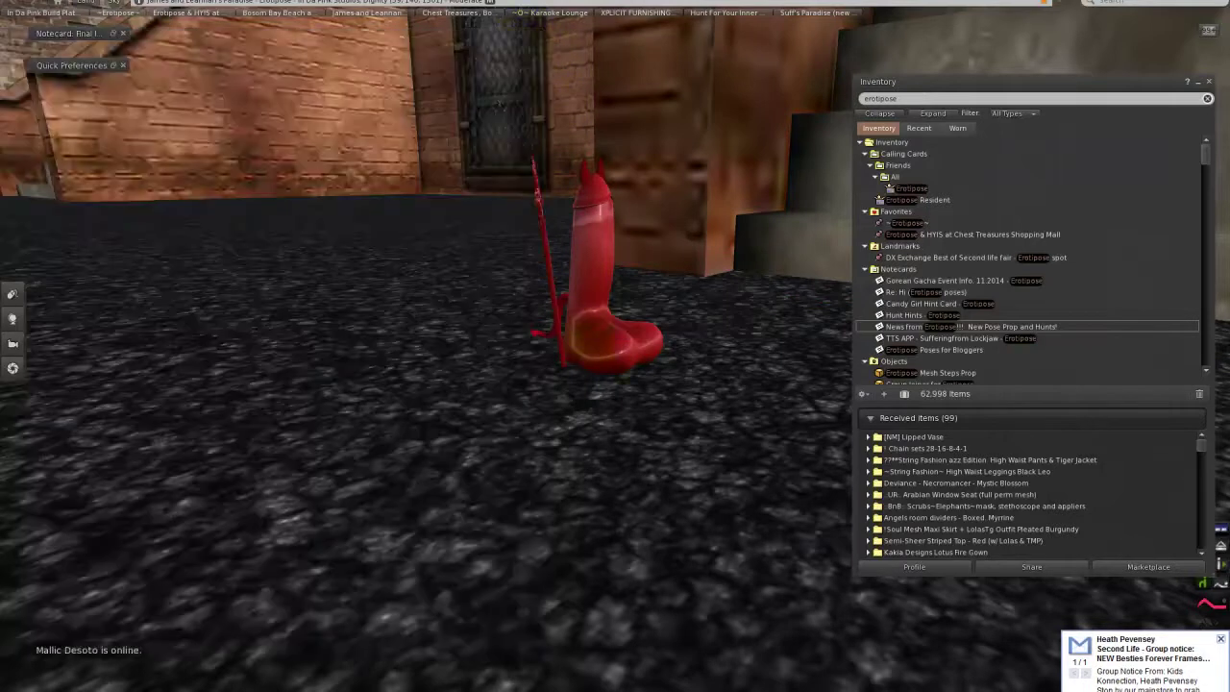
{"action": "key", "text": "Left"}
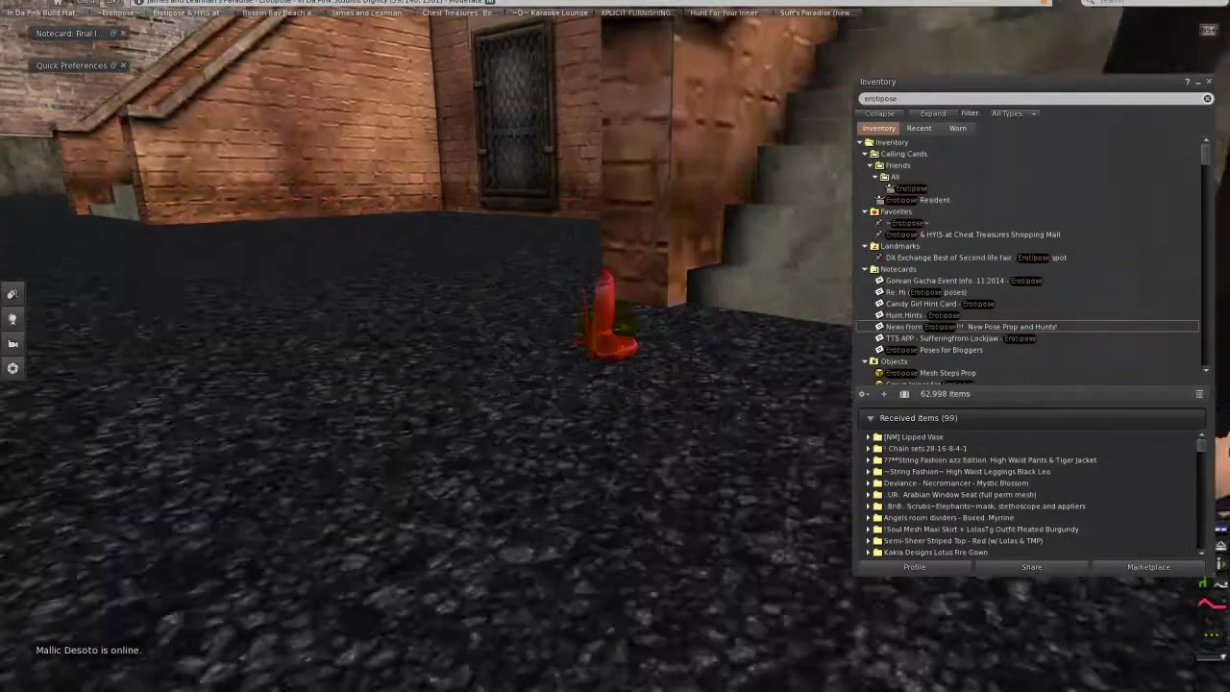
{"action": "key", "text": "Left"}
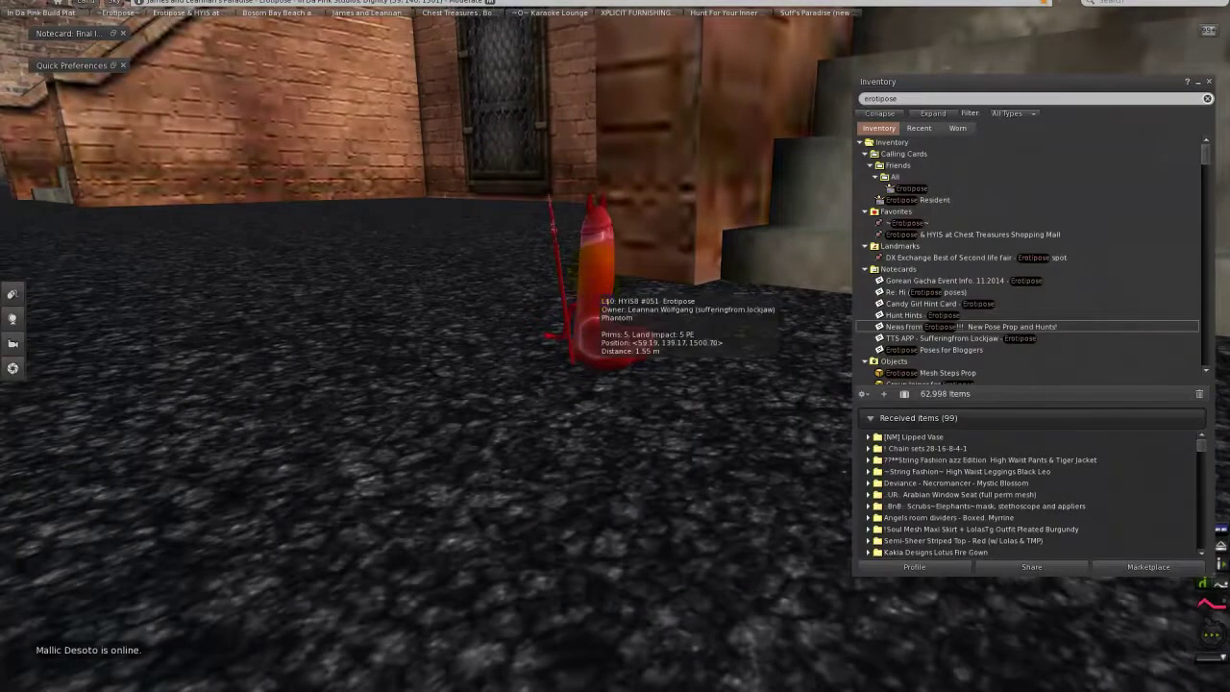
{"action": "left_click", "coordinate": [589, 288]}
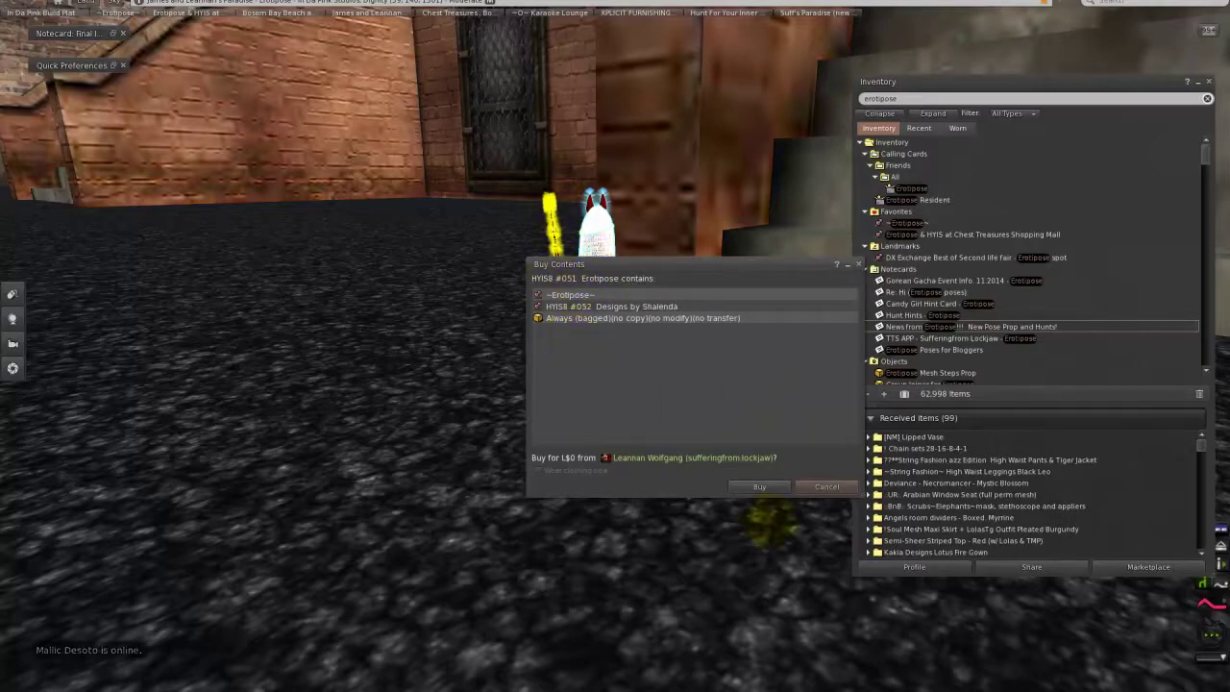
{"action": "left_click", "coordinate": [759, 486]}
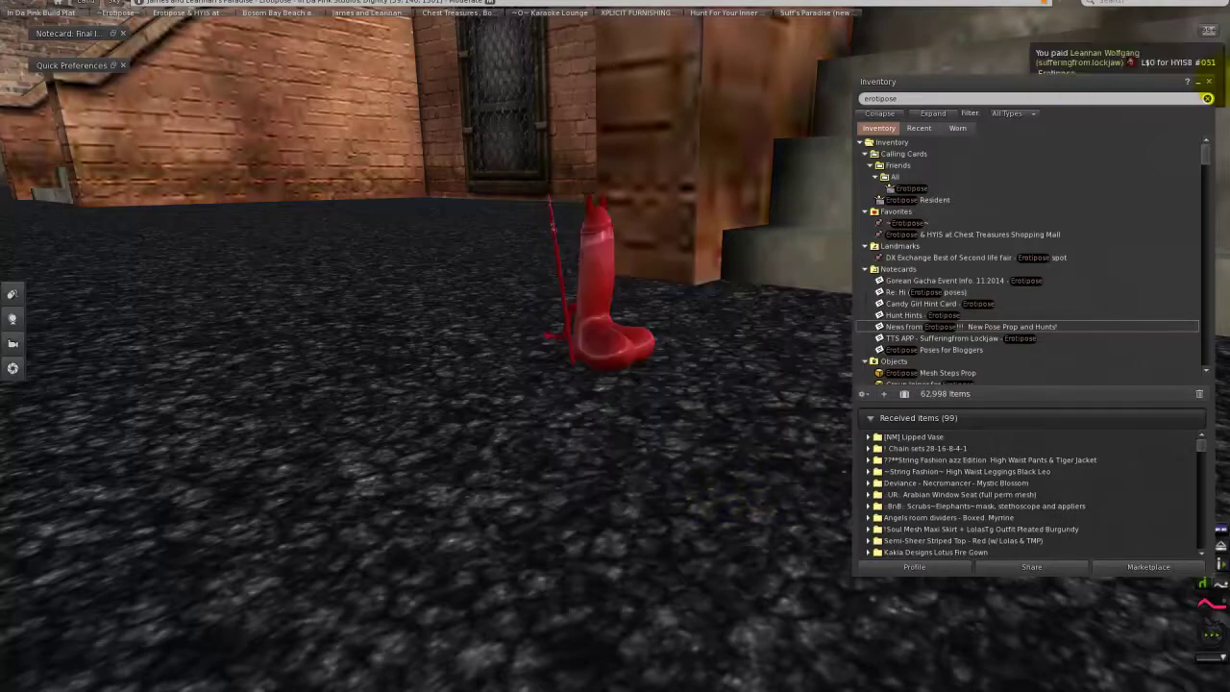
{"action": "left_click", "coordinate": [1207, 98]}
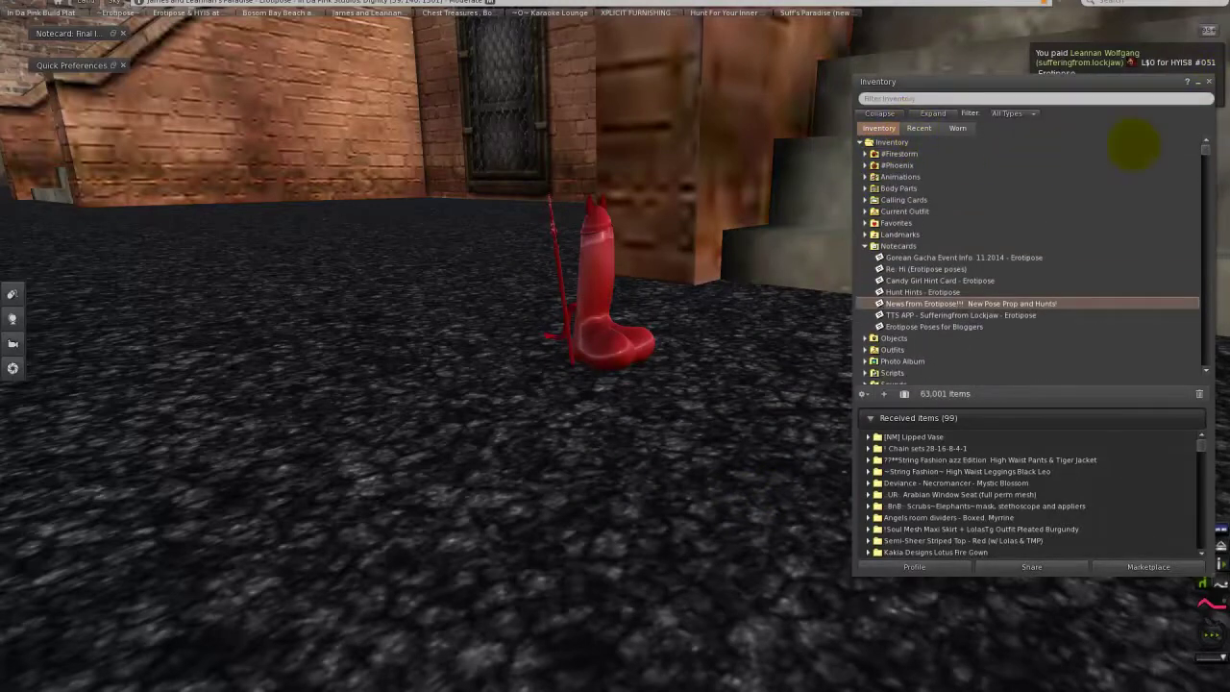
- Check the HYIS8 #051 folder under Recent inventory, then delete the red hunt object from the gravel
{"action": "left_click", "coordinate": [919, 128]}
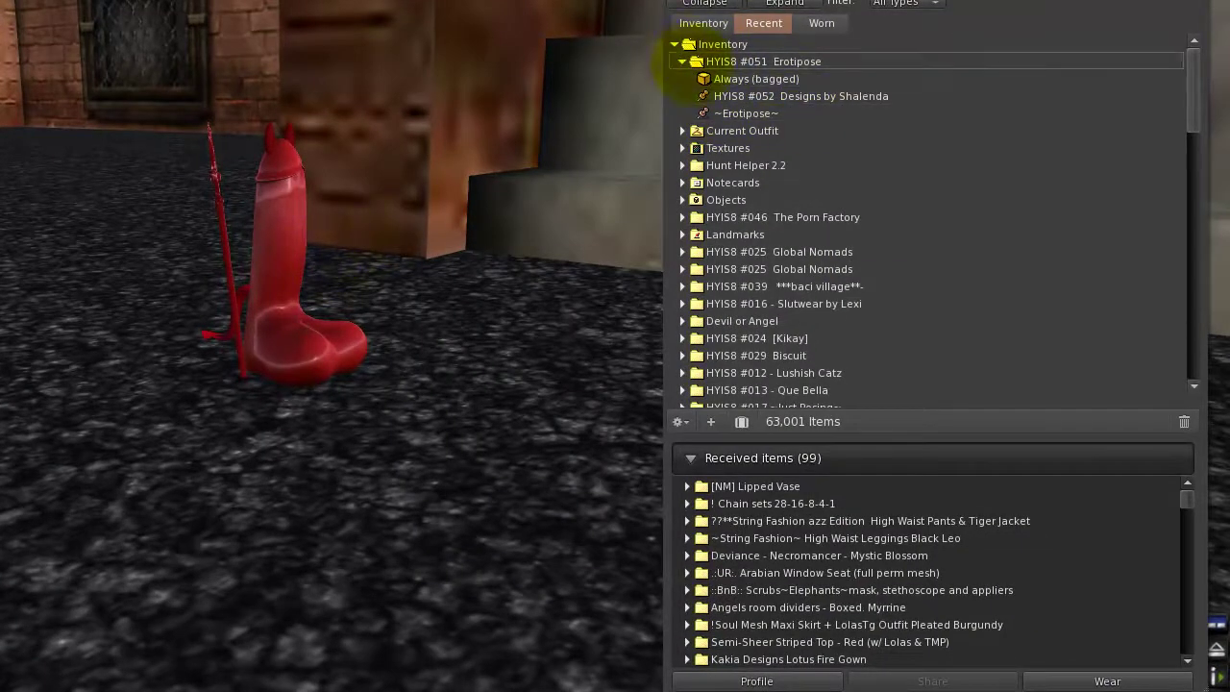
{"action": "left_click", "coordinate": [682, 62]}
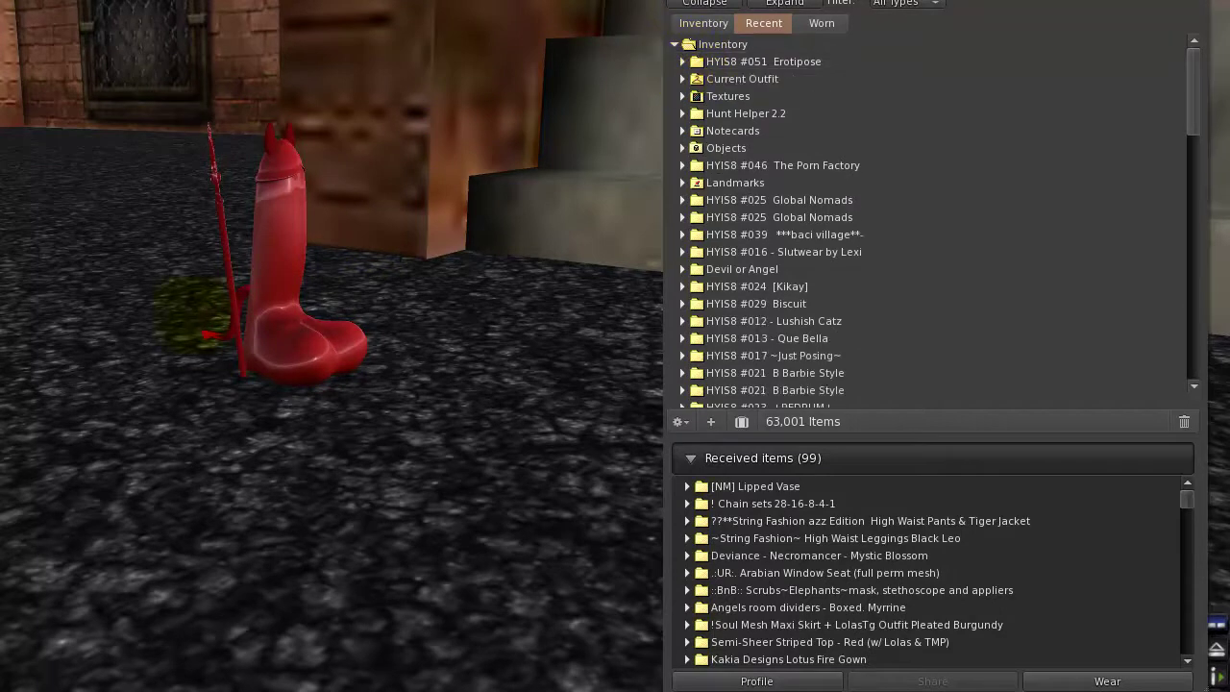
{"action": "right_click", "coordinate": [287, 261]}
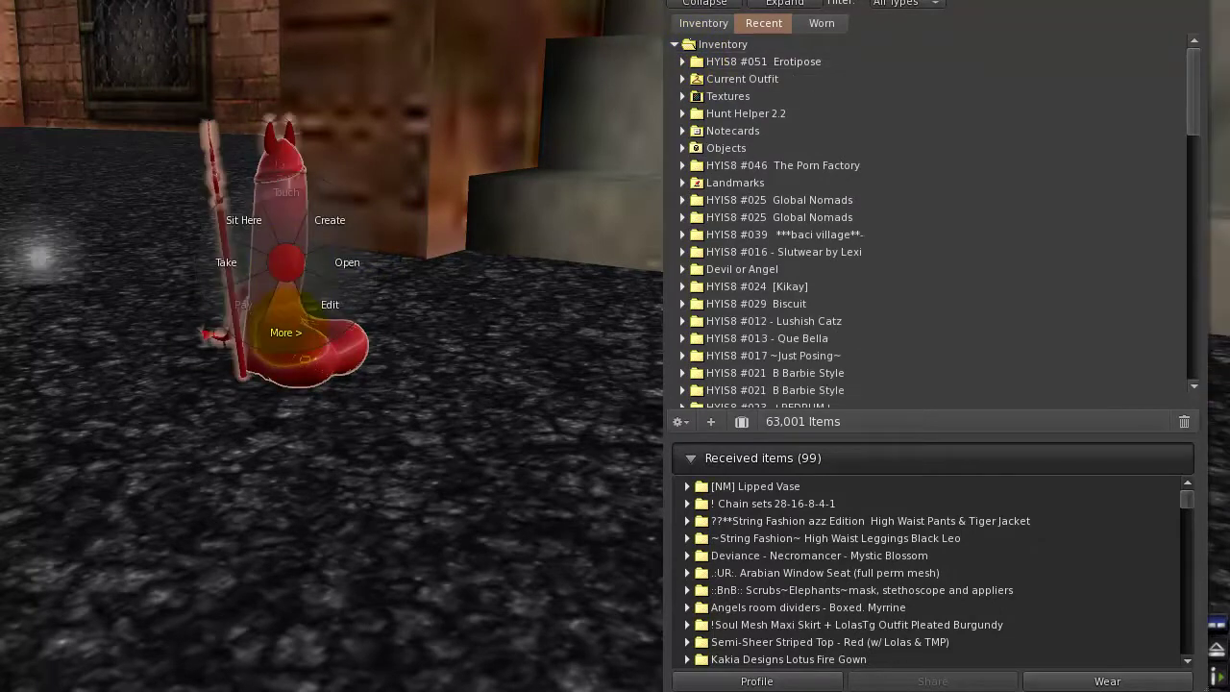
{"action": "left_click", "coordinate": [348, 262]}
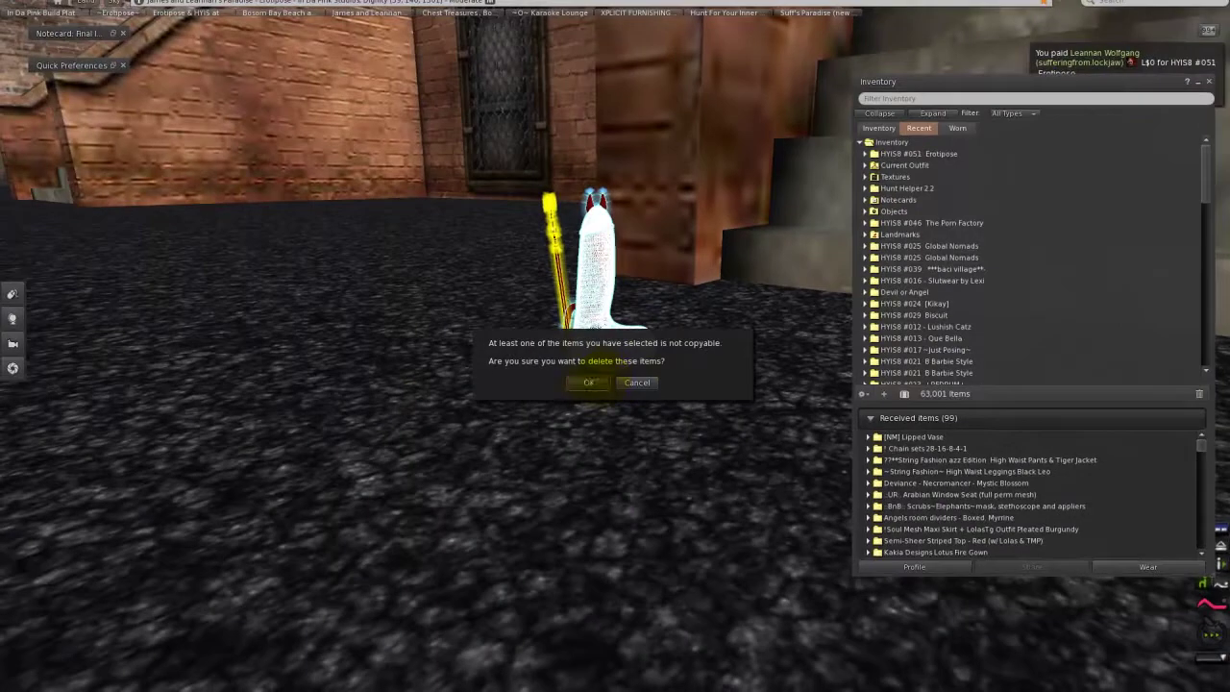
{"action": "left_click", "coordinate": [588, 383]}
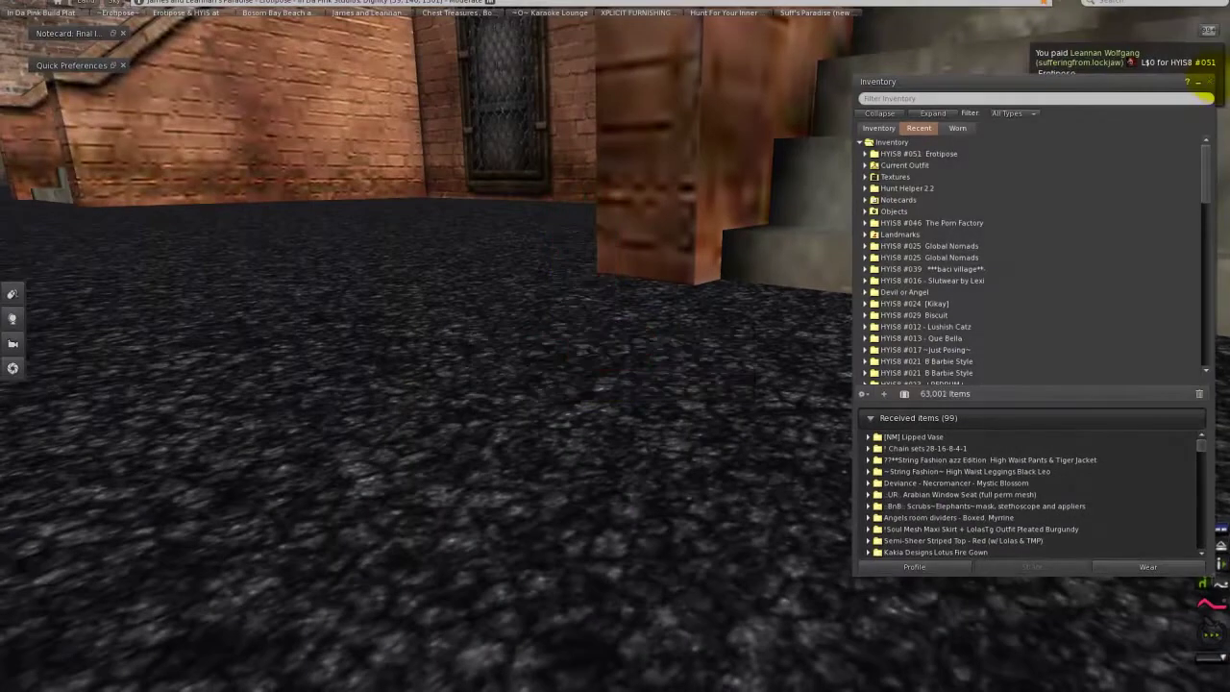
{"action": "key", "text": "ctrl+i"}
- Dismiss the 'You paid' notice and walk the avatar around until she faces the brownstone stairs
{"action": "left_click", "coordinate": [1221, 44]}
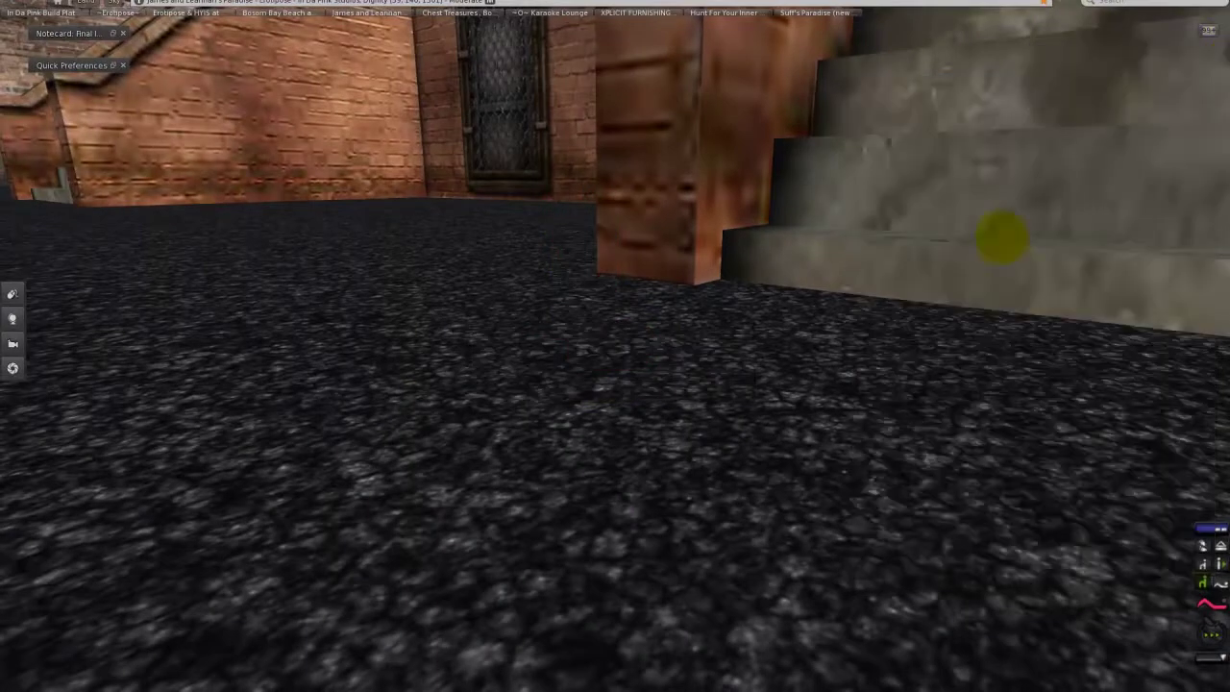
{"action": "key", "text": "Escape"}
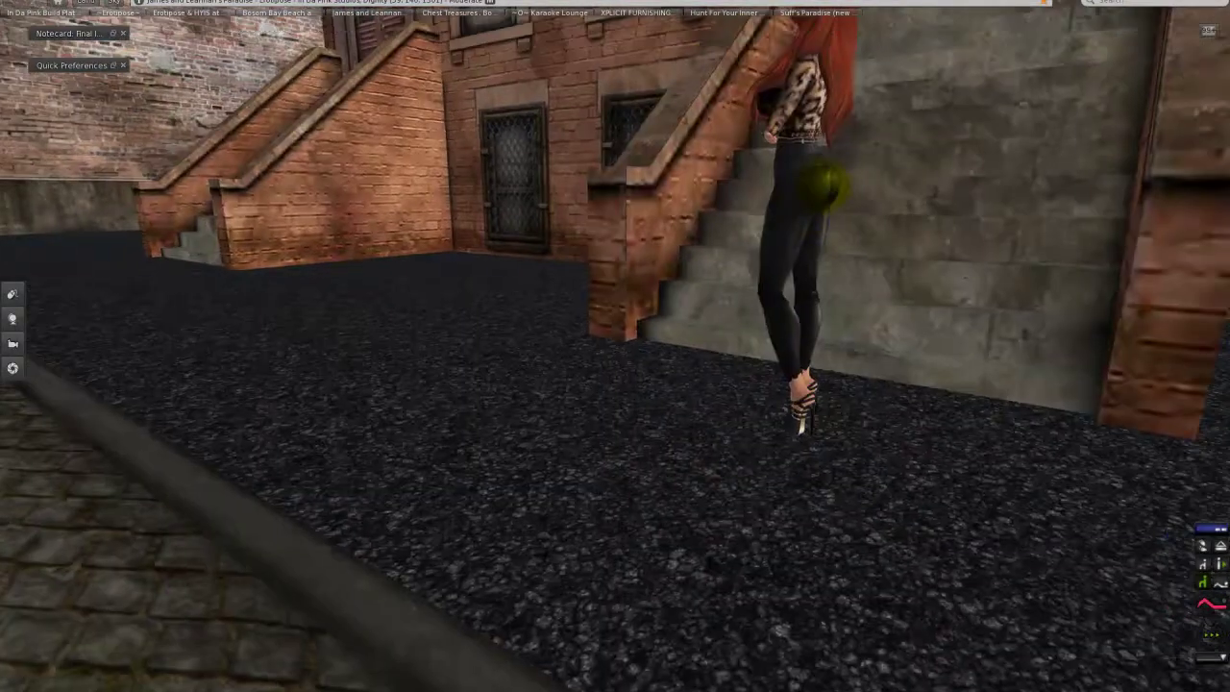
{"action": "key", "text": "ctrl+alt+Left"}
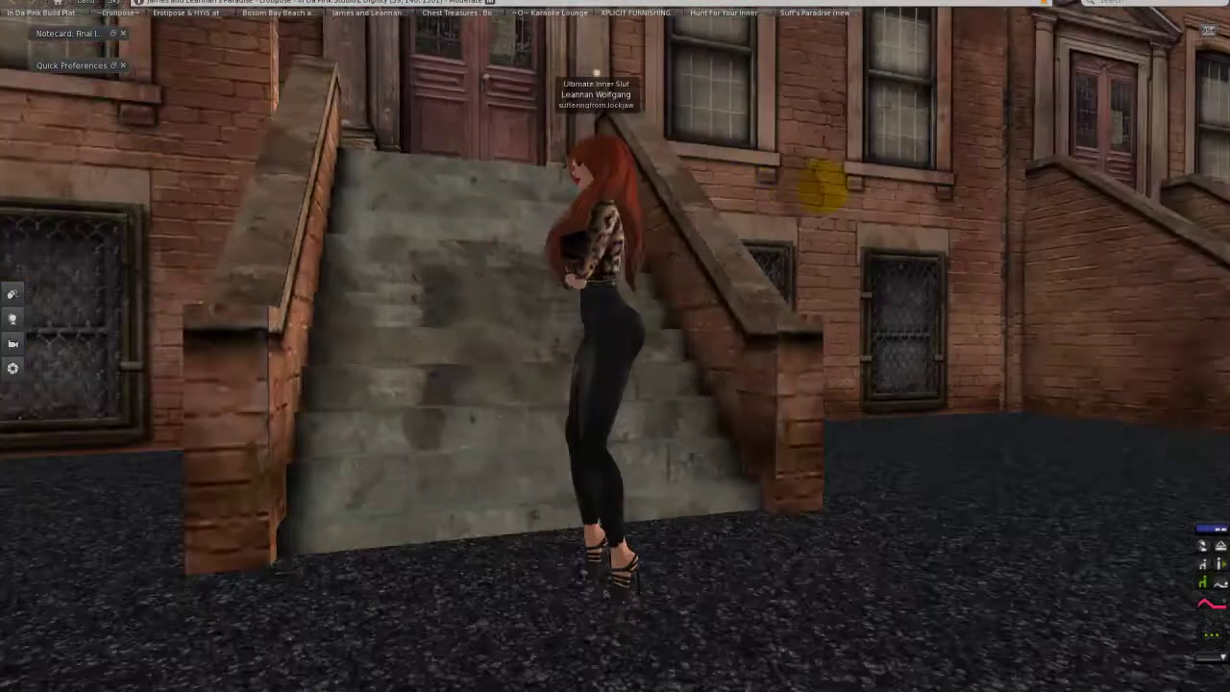
{"action": "key", "text": "Up"}
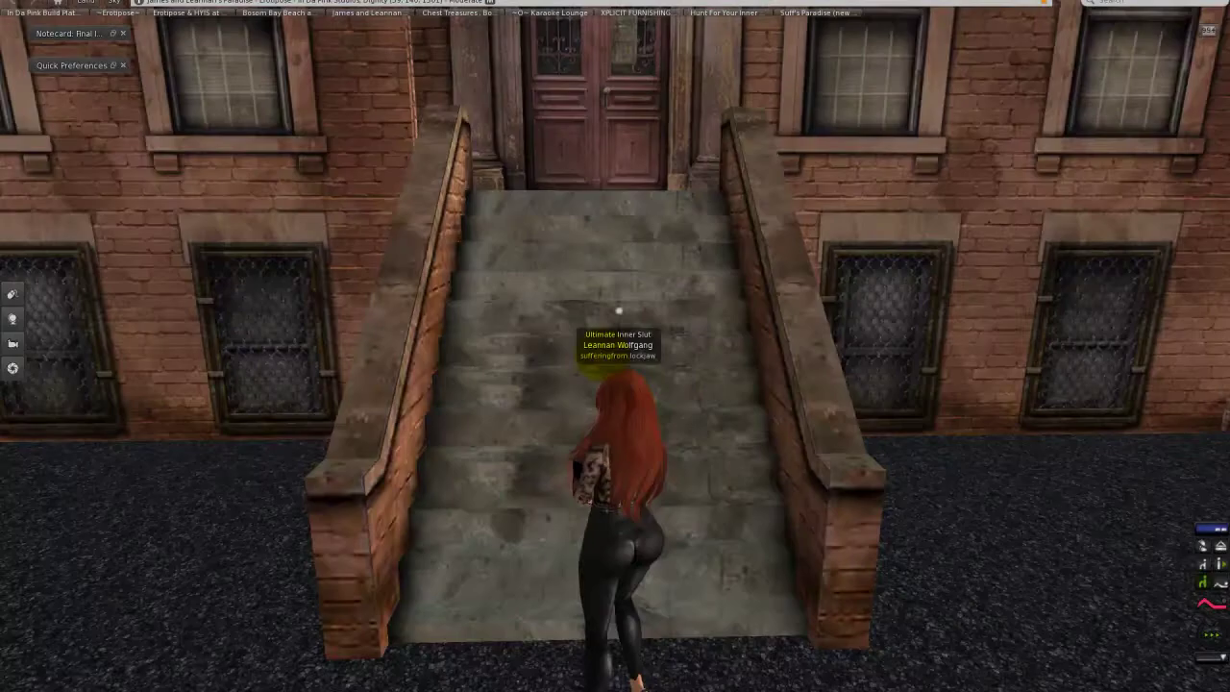
{"action": "key", "text": "Left"}
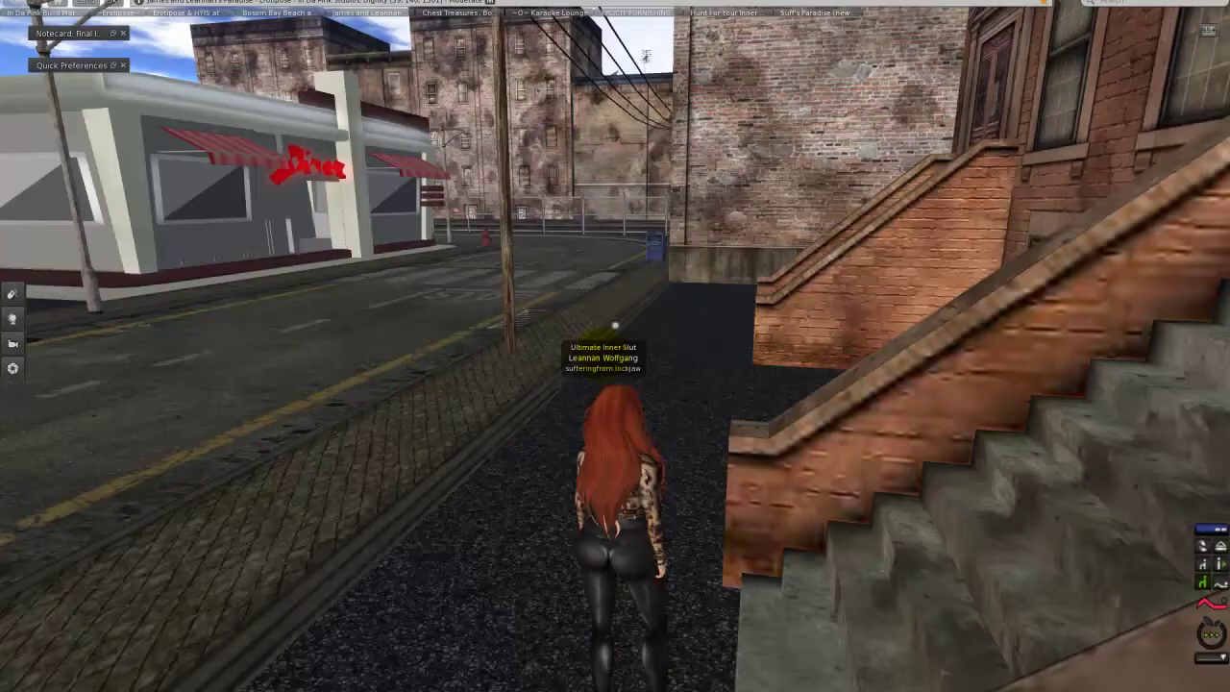
{"action": "key", "text": "Left"}
{"action": "key", "text": "Right"}
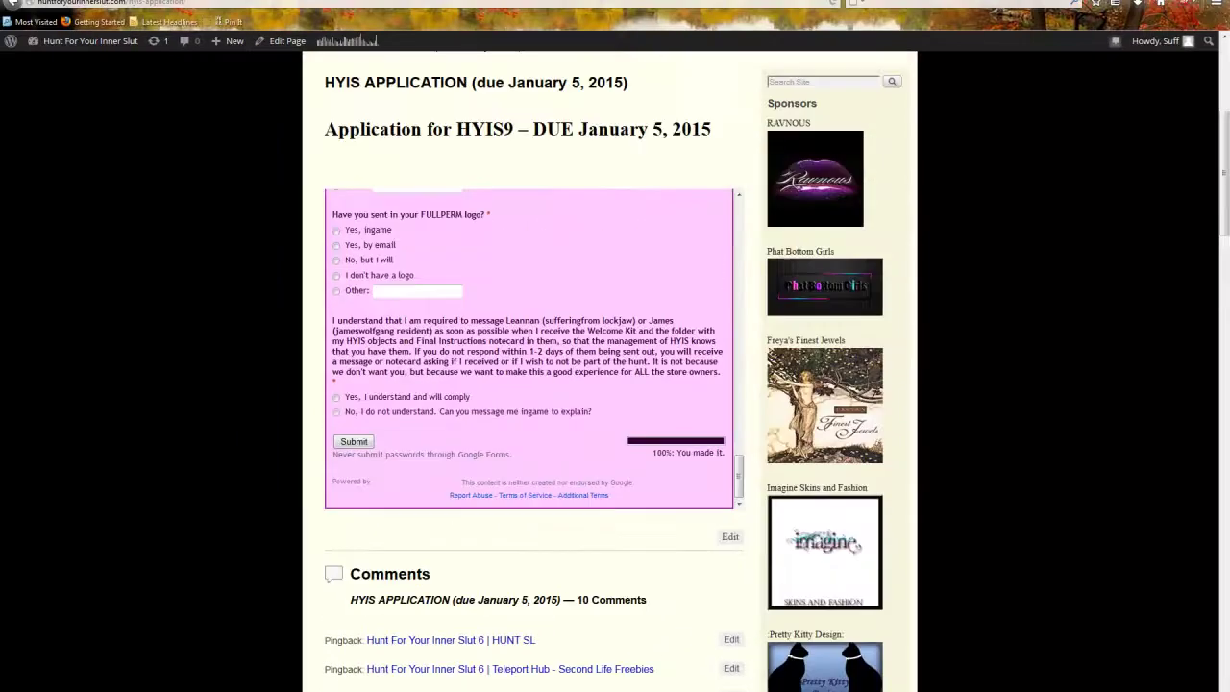
- Scroll the HYIS blog page back up to the top
{"action": "scroll", "coordinate": [615, 365], "scroll_direction": "up", "scroll_amount": 4}
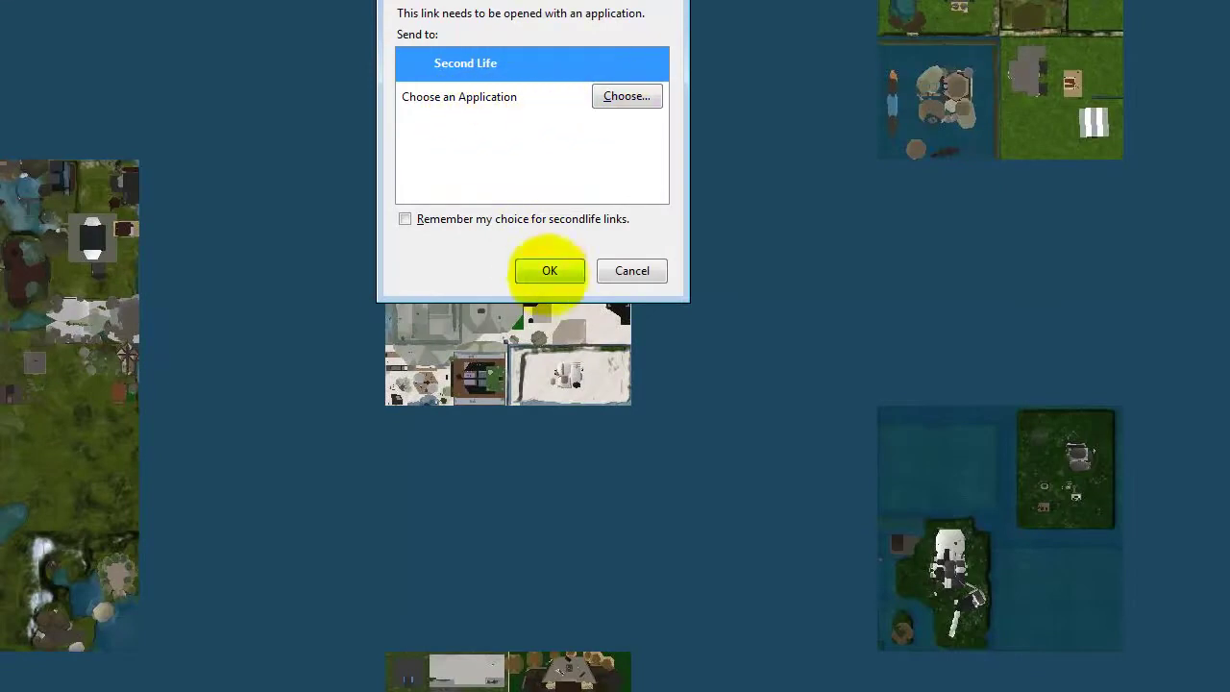
- Dismiss the launch prompt and highlight store 001's SLURL line on the HINTS Page
{"action": "left_click", "coordinate": [663, 4]}
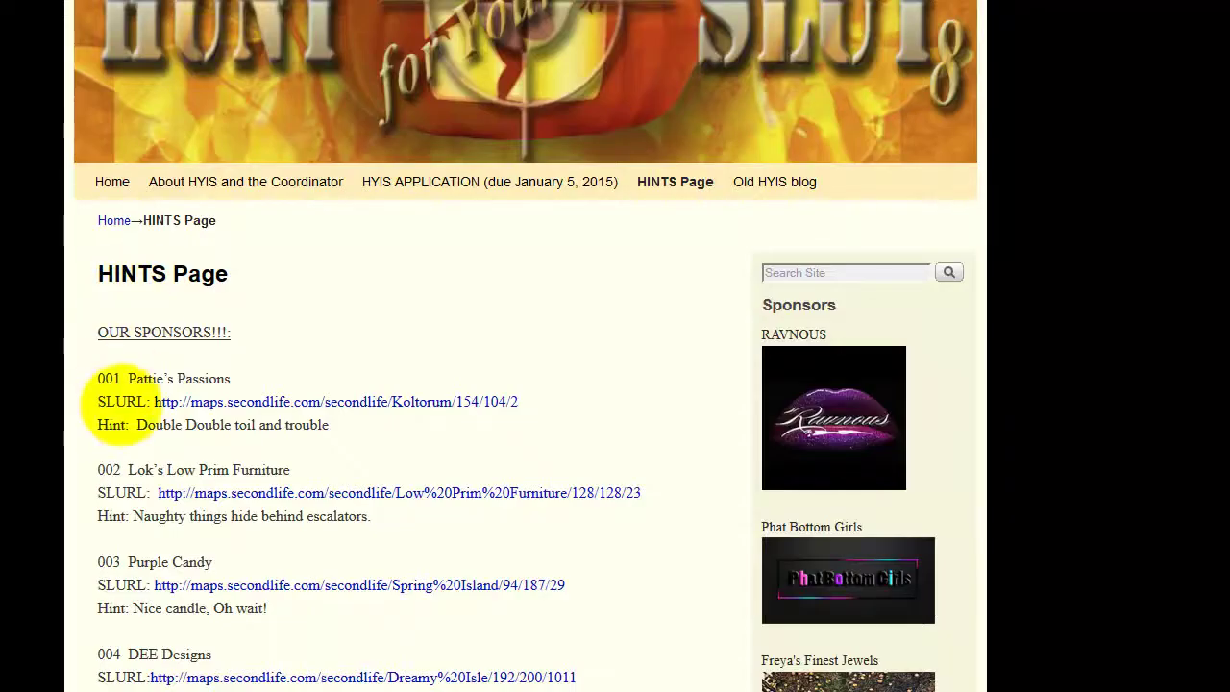
{"action": "left_click_drag", "start_coordinate": [98, 401], "coordinate": [519, 402]}
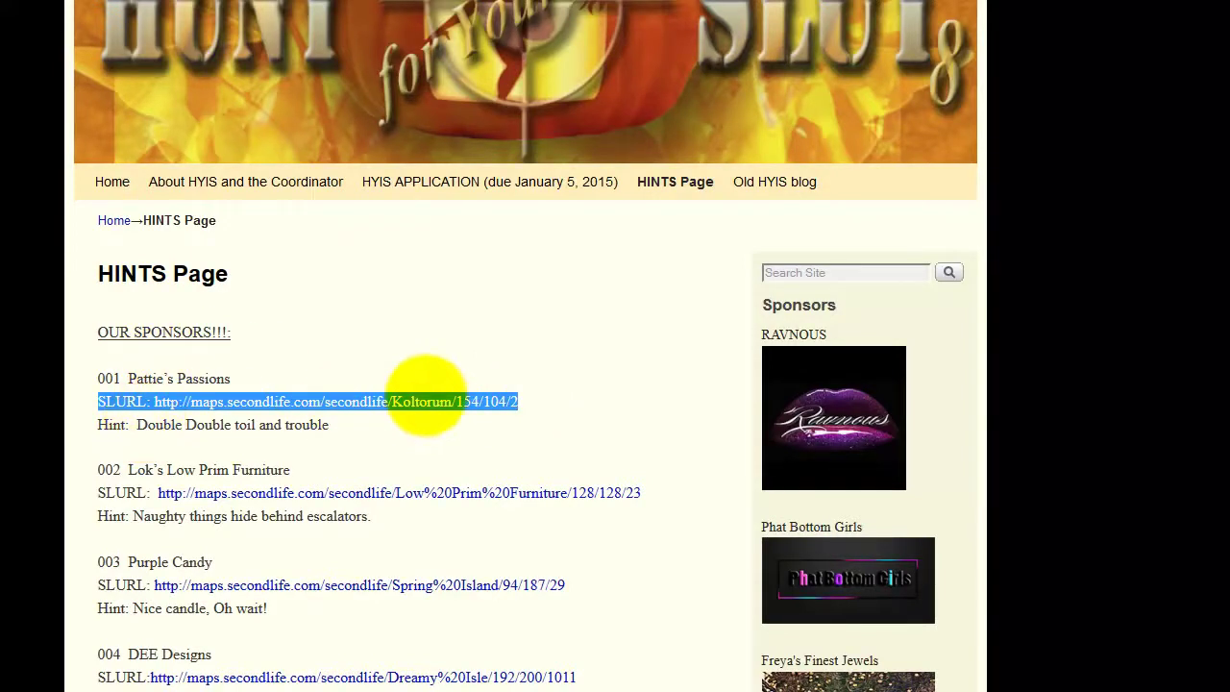
{"action": "left_click", "coordinate": [559, 363]}
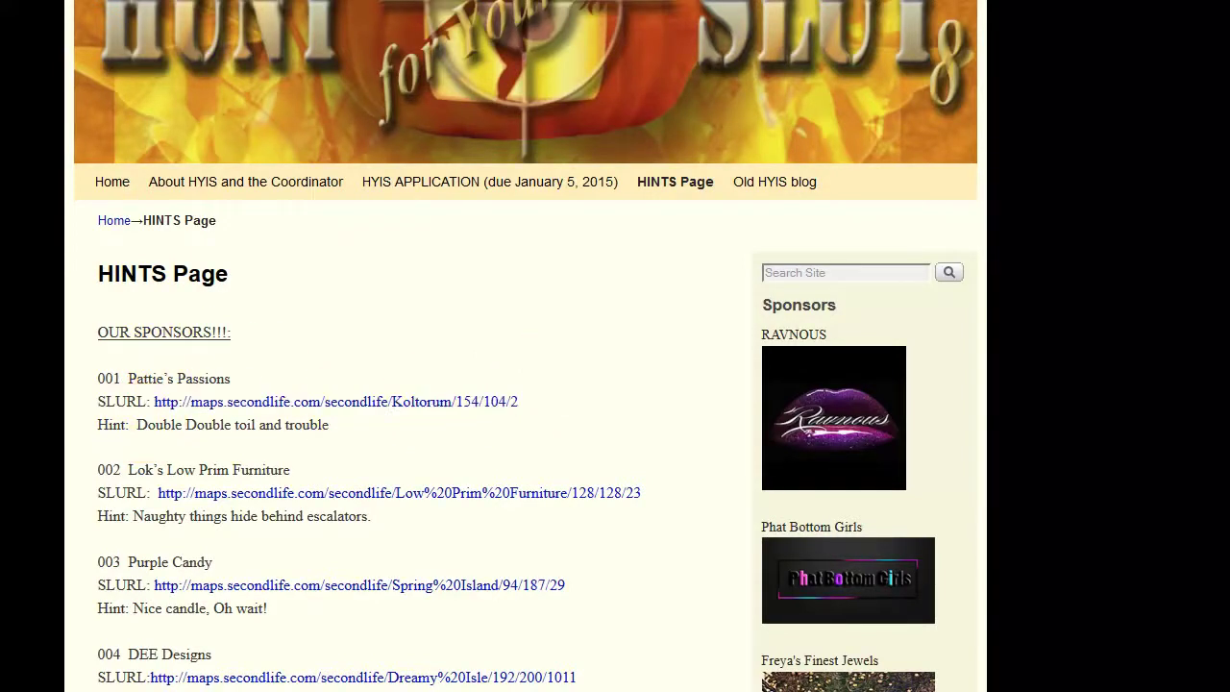